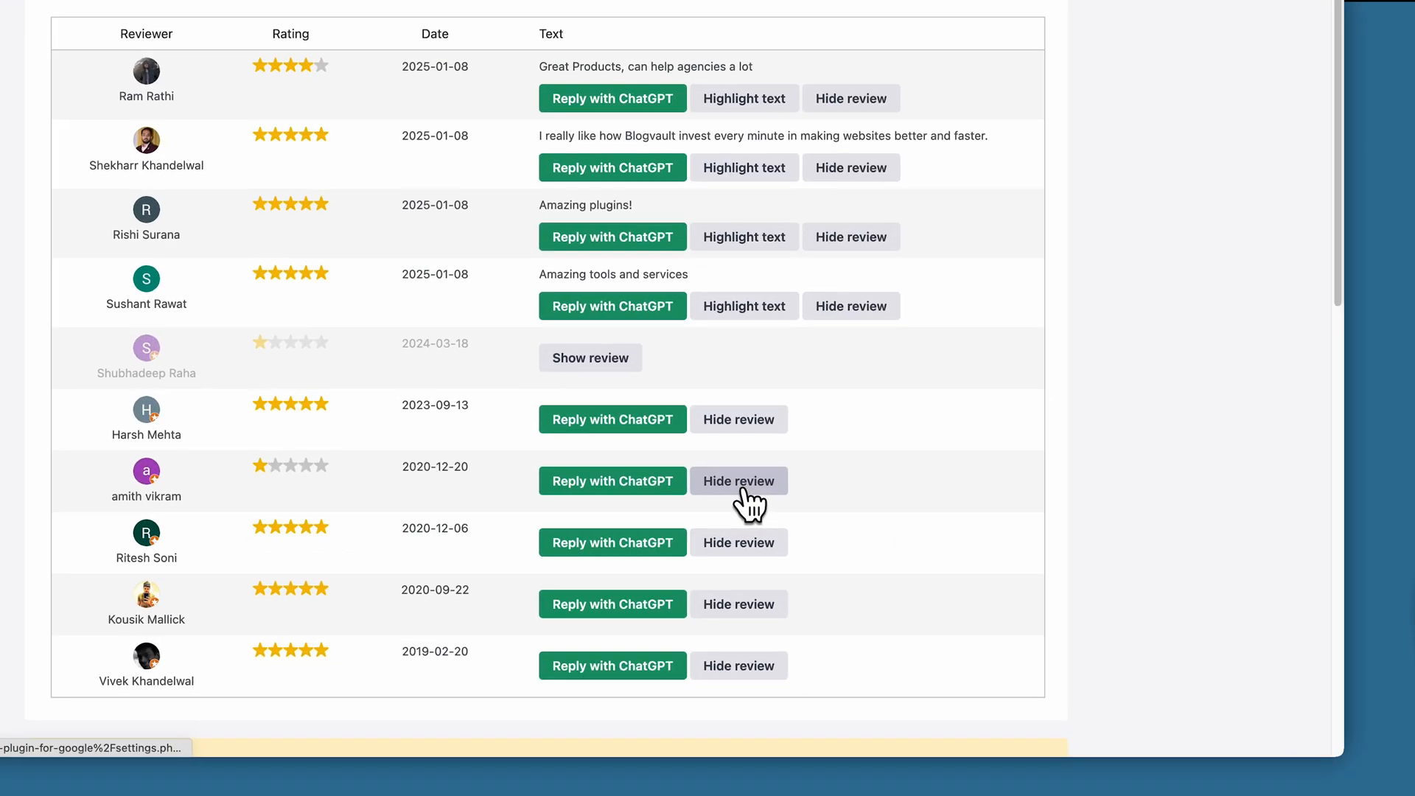
Step: Hide the 2020-12-20 one-star review, reset the rating filter to all, and generate a ChatGPT reply to the first review
{"action": "left_click", "coordinate": [739, 481]}
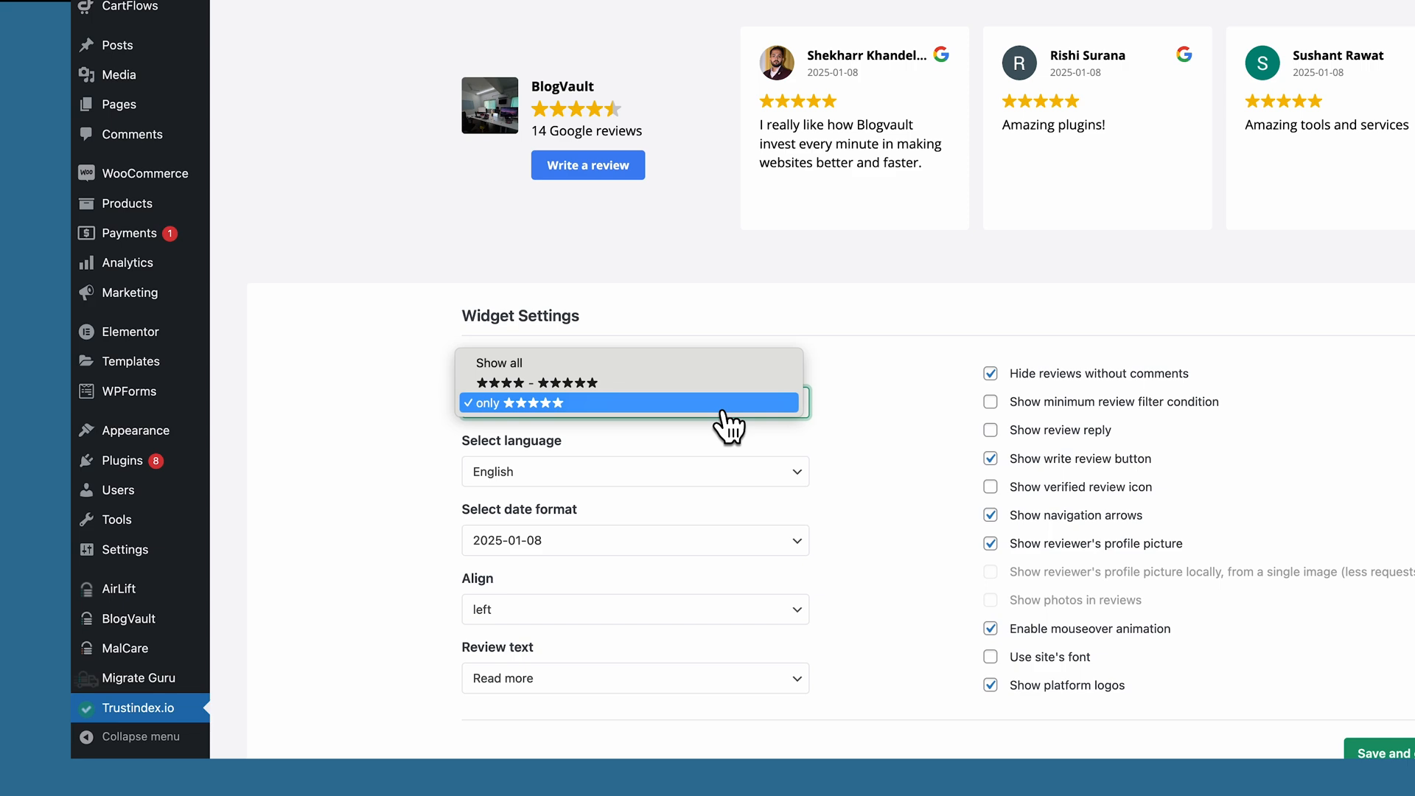
{"action": "left_click", "coordinate": [719, 363]}
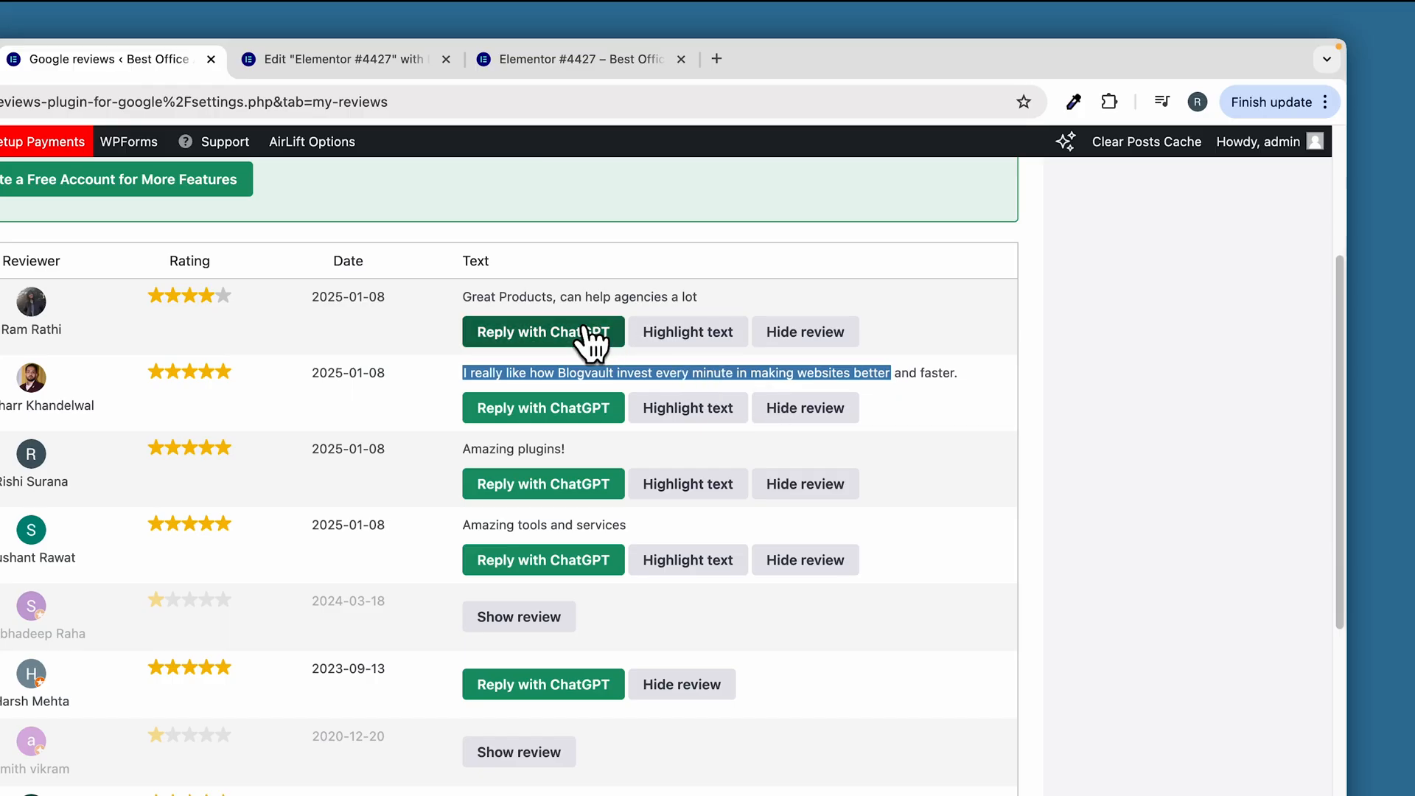
{"action": "left_click", "coordinate": [591, 337]}
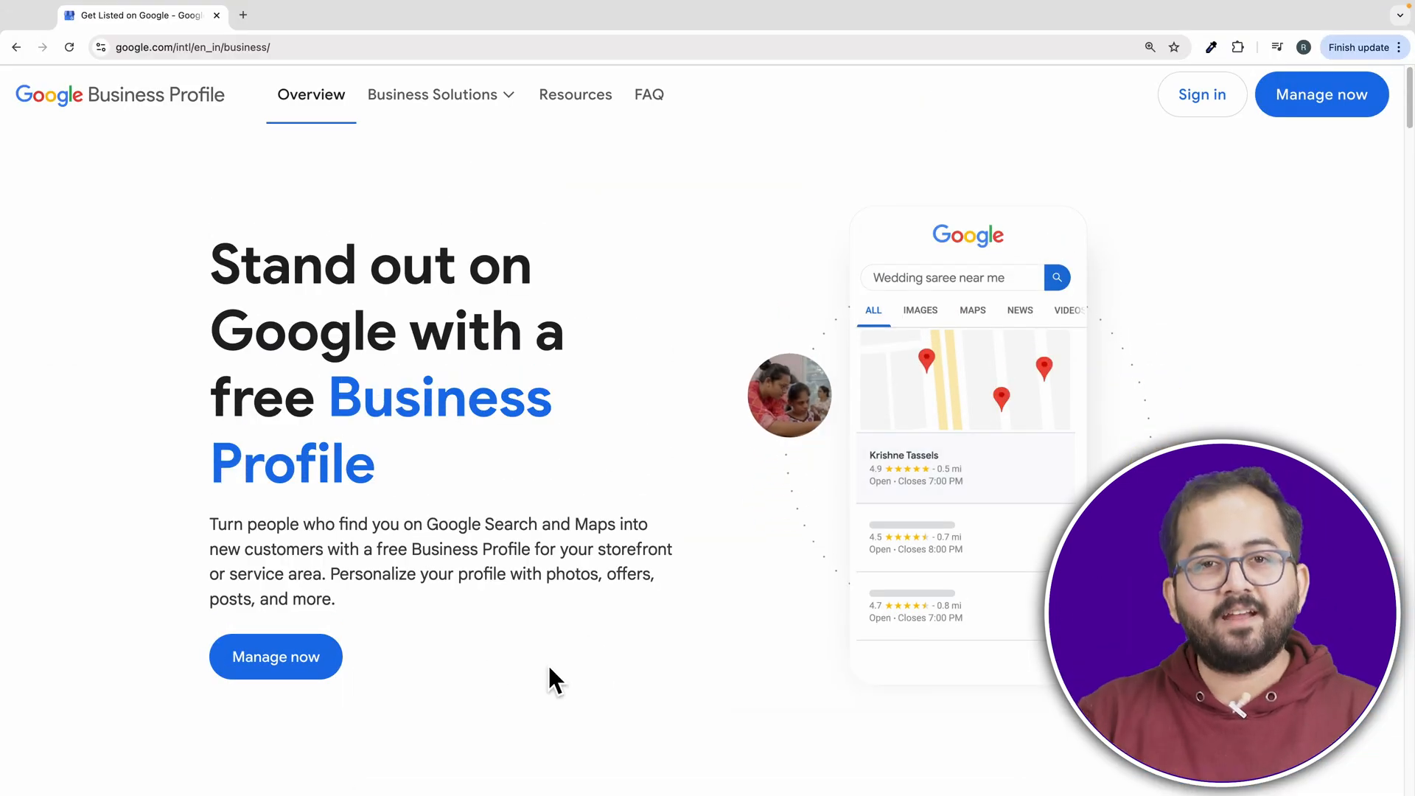
Step: Start managing a free Google Business Profile and reach the business name field
{"action": "left_click", "coordinate": [334, 653]}
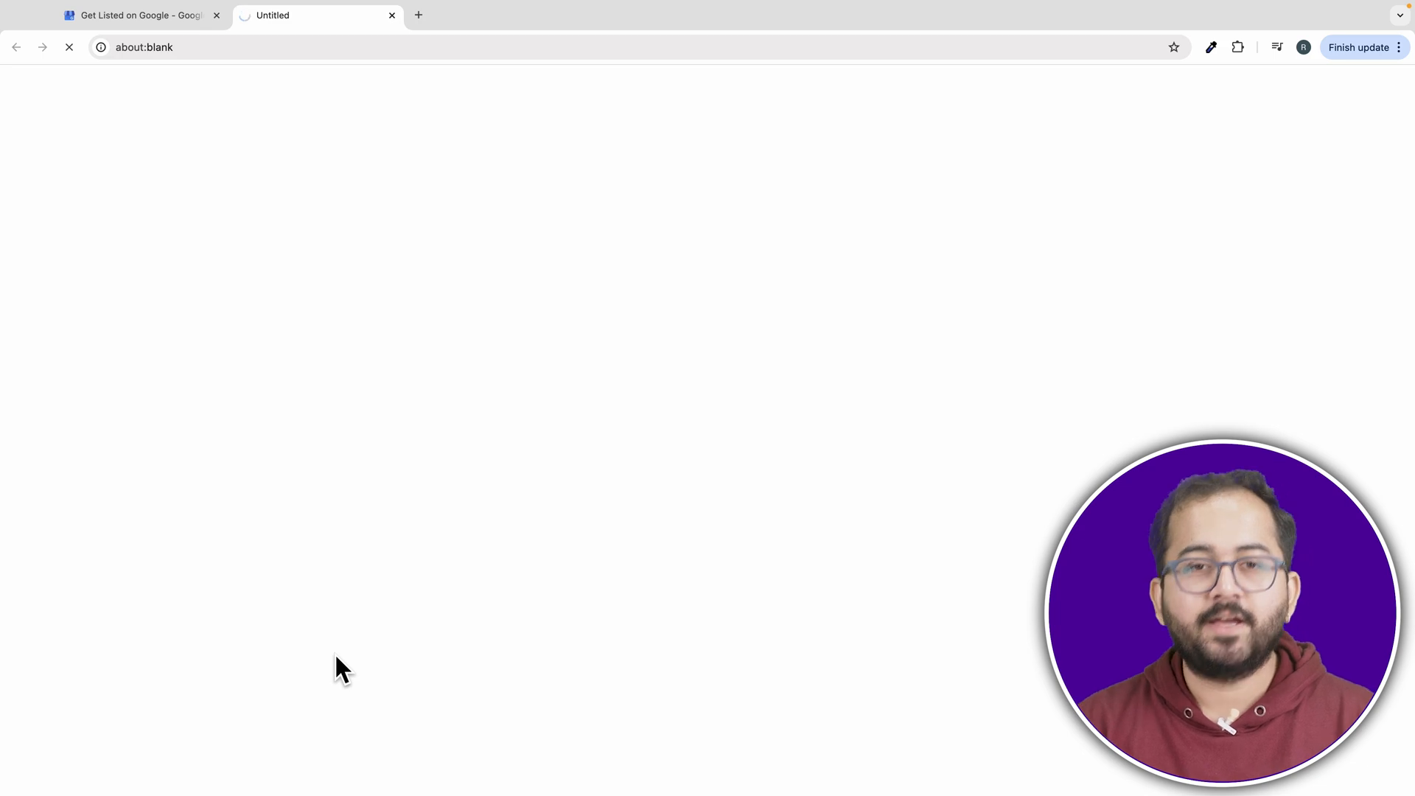
{"action": "left_click", "coordinate": [709, 288]}
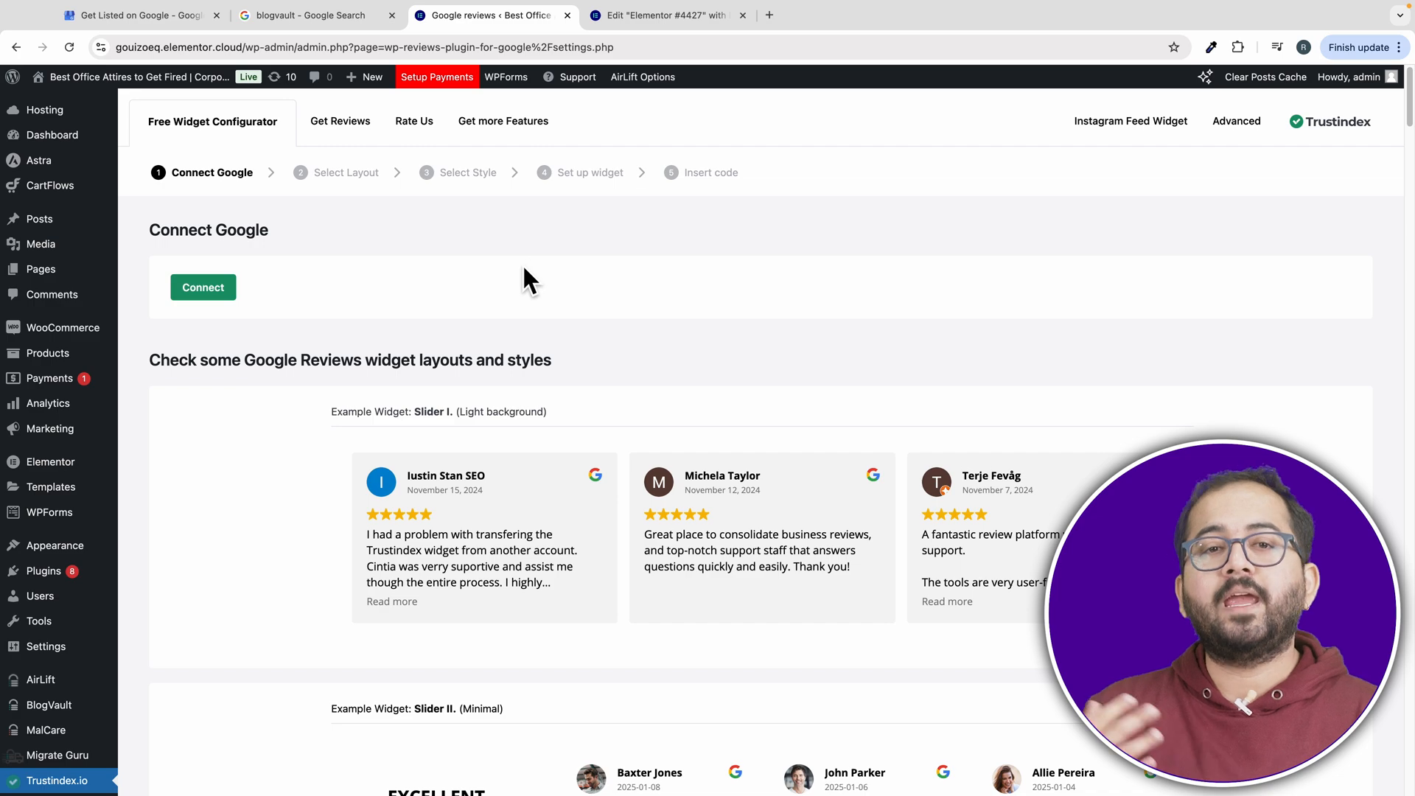
{"action": "scroll", "coordinate": [515, 280], "scroll_direction": "down", "scroll_amount": 3}
{"action": "scroll", "coordinate": [515, 280], "scroll_direction": "down", "scroll_amount": 2}
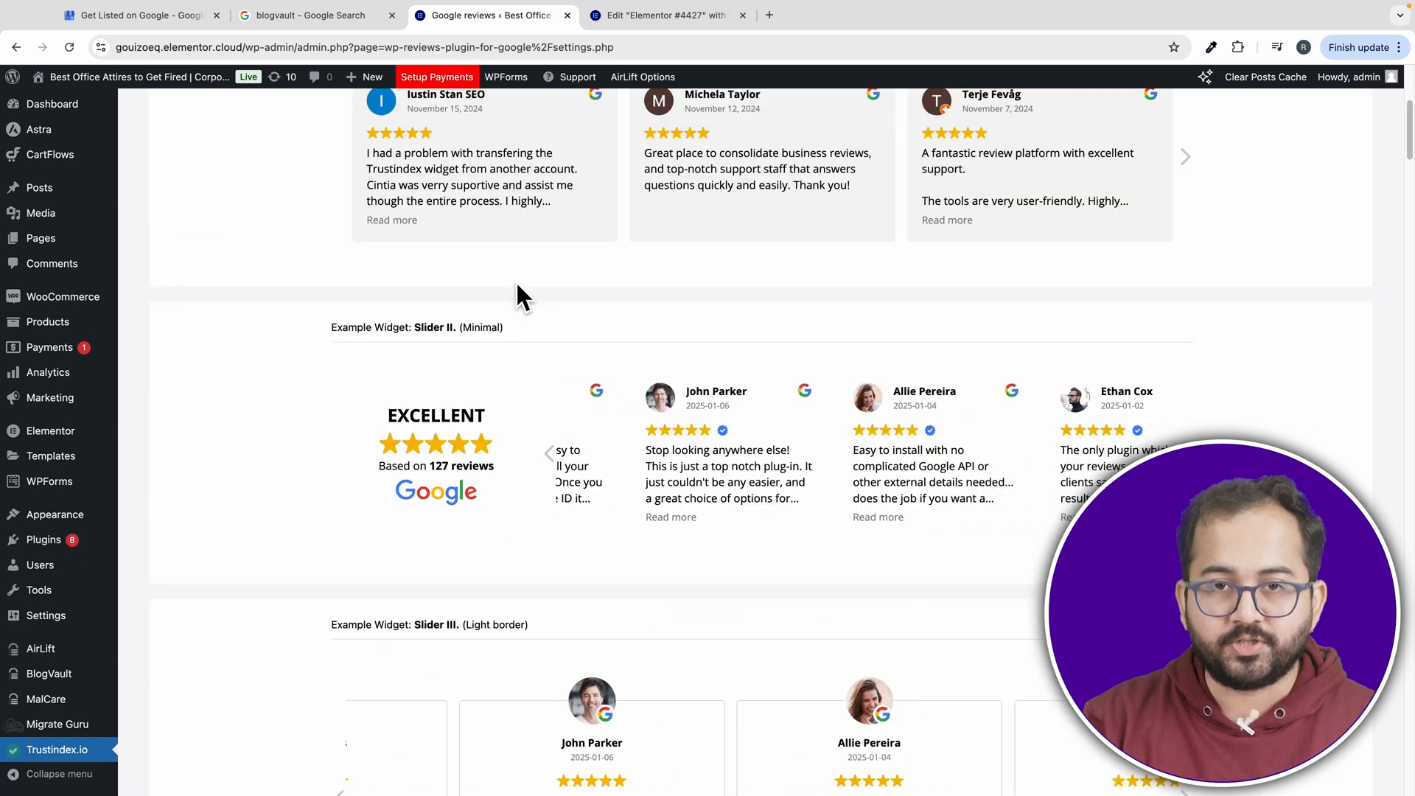
{"action": "scroll", "coordinate": [522, 295], "scroll_direction": "down", "scroll_amount": 3}
{"action": "scroll", "coordinate": [523, 295], "scroll_direction": "down", "scroll_amount": 3}
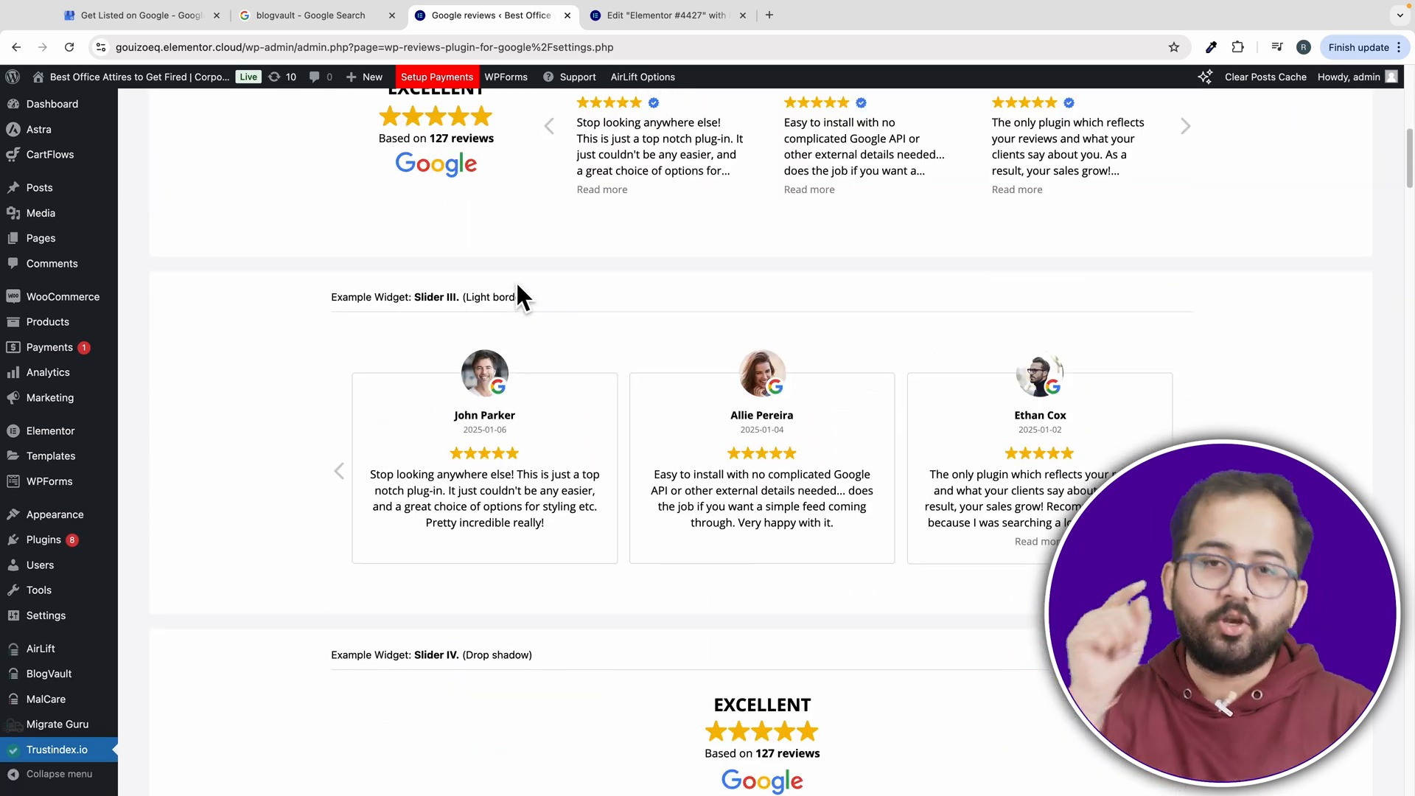
{"action": "scroll", "coordinate": [522, 295], "scroll_direction": "down", "scroll_amount": 3}
{"action": "scroll", "coordinate": [522, 295], "scroll_direction": "down", "scroll_amount": 3}
{"action": "scroll", "coordinate": [520, 292], "scroll_direction": "down", "scroll_amount": 3}
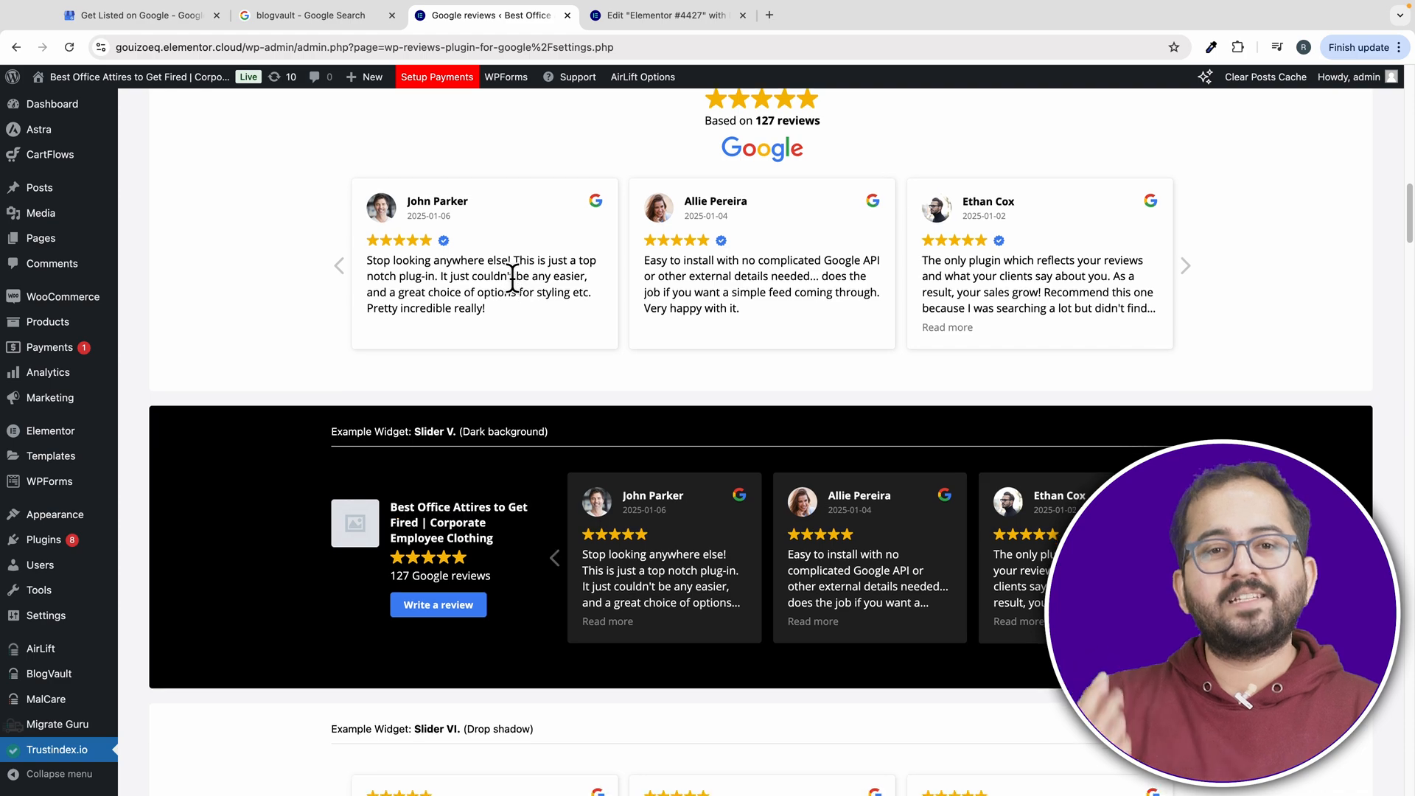
{"action": "scroll", "coordinate": [520, 291], "scroll_direction": "down", "scroll_amount": 3}
{"action": "scroll", "coordinate": [520, 291], "scroll_direction": "down", "scroll_amount": 3}
{"action": "scroll", "coordinate": [520, 291], "scroll_direction": "down", "scroll_amount": 3}
{"action": "scroll", "coordinate": [519, 291], "scroll_direction": "down", "scroll_amount": 3}
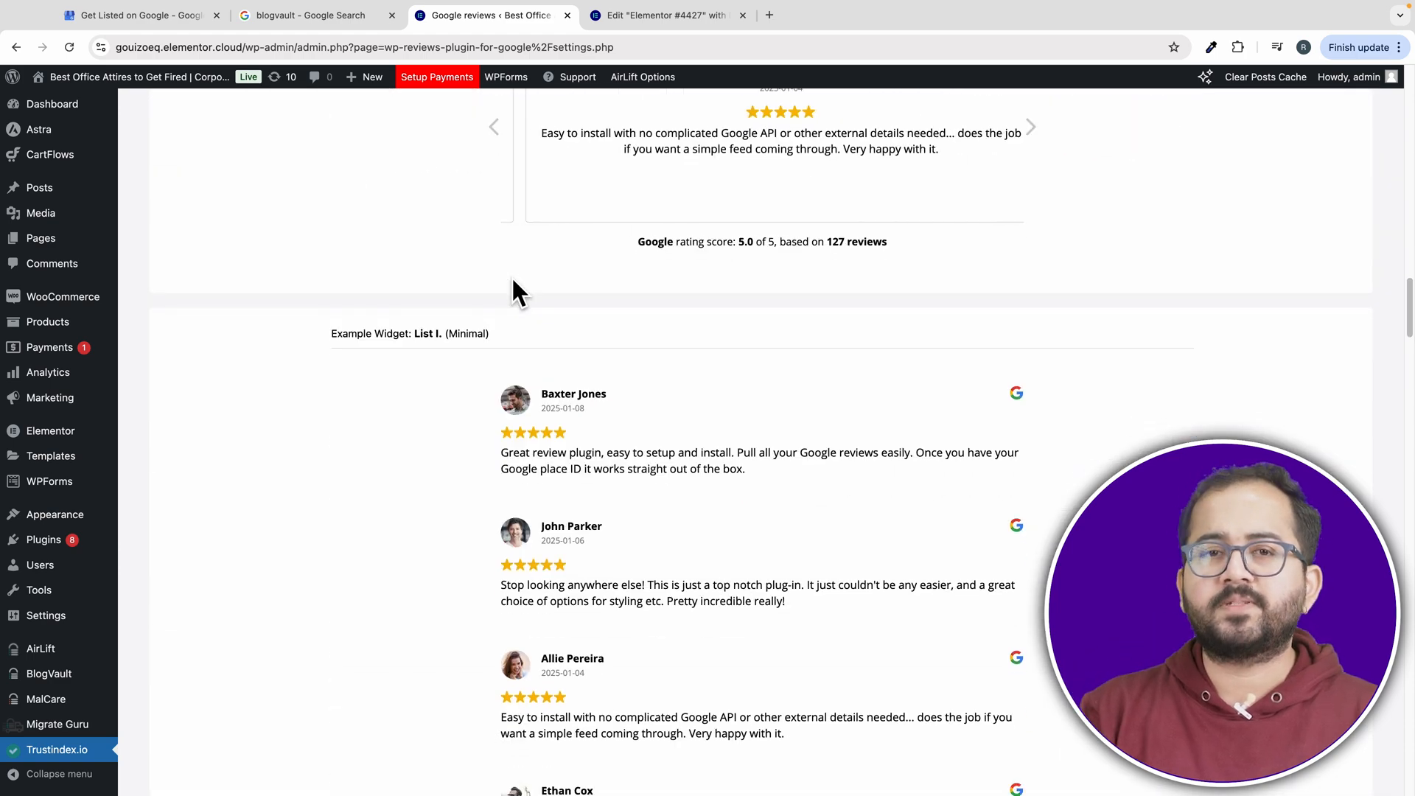
{"action": "scroll", "coordinate": [519, 291], "scroll_direction": "down", "scroll_amount": 2}
{"action": "scroll", "coordinate": [520, 291], "scroll_direction": "down", "scroll_amount": 1}
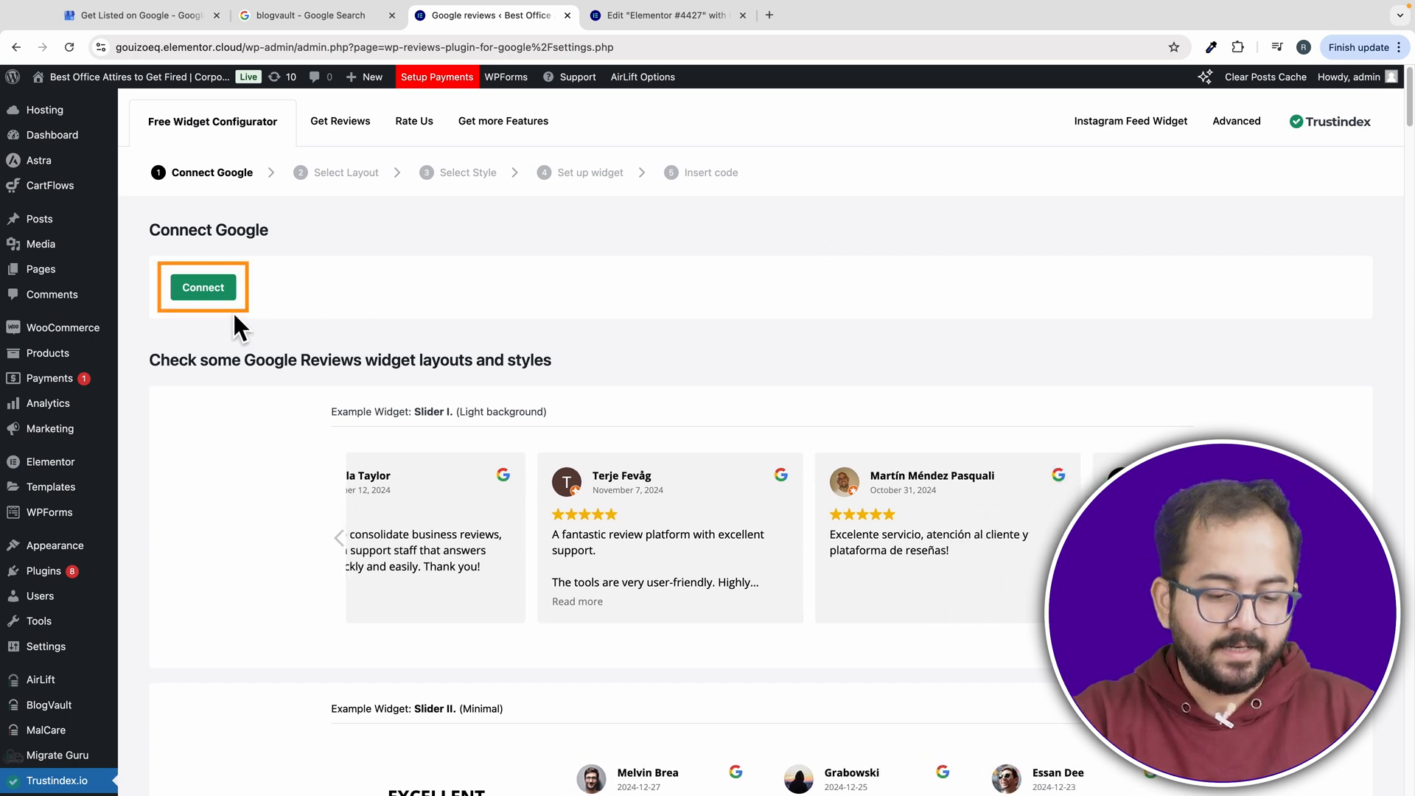
Step: Connect BlogVault in Indiranagar, Bengaluru as the Google Business Profile review source
{"action": "left_click", "coordinate": [203, 287]}
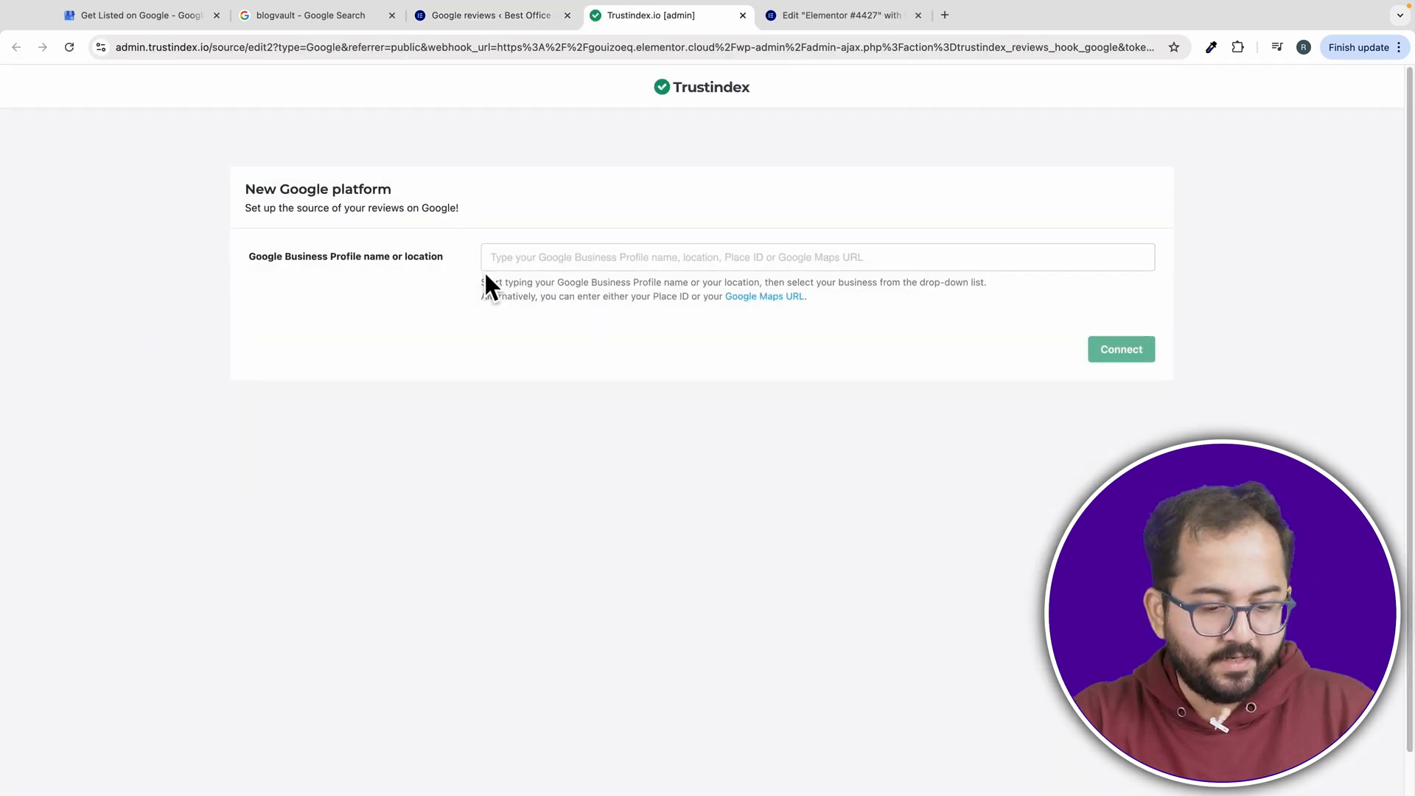
{"action": "left_click", "coordinate": [520, 257]}
{"action": "type", "text": "BlogVau"}
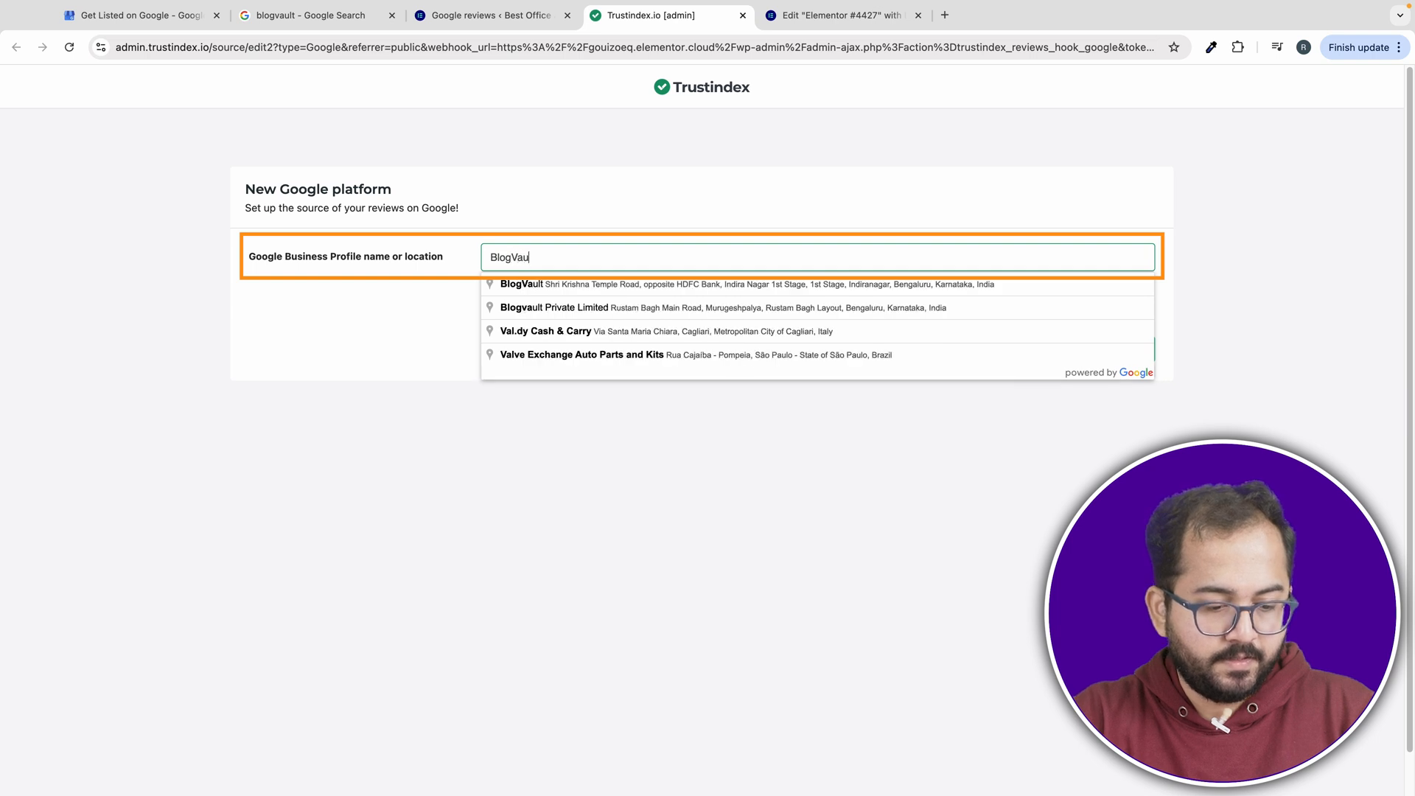
{"action": "type", "text": "lt"}
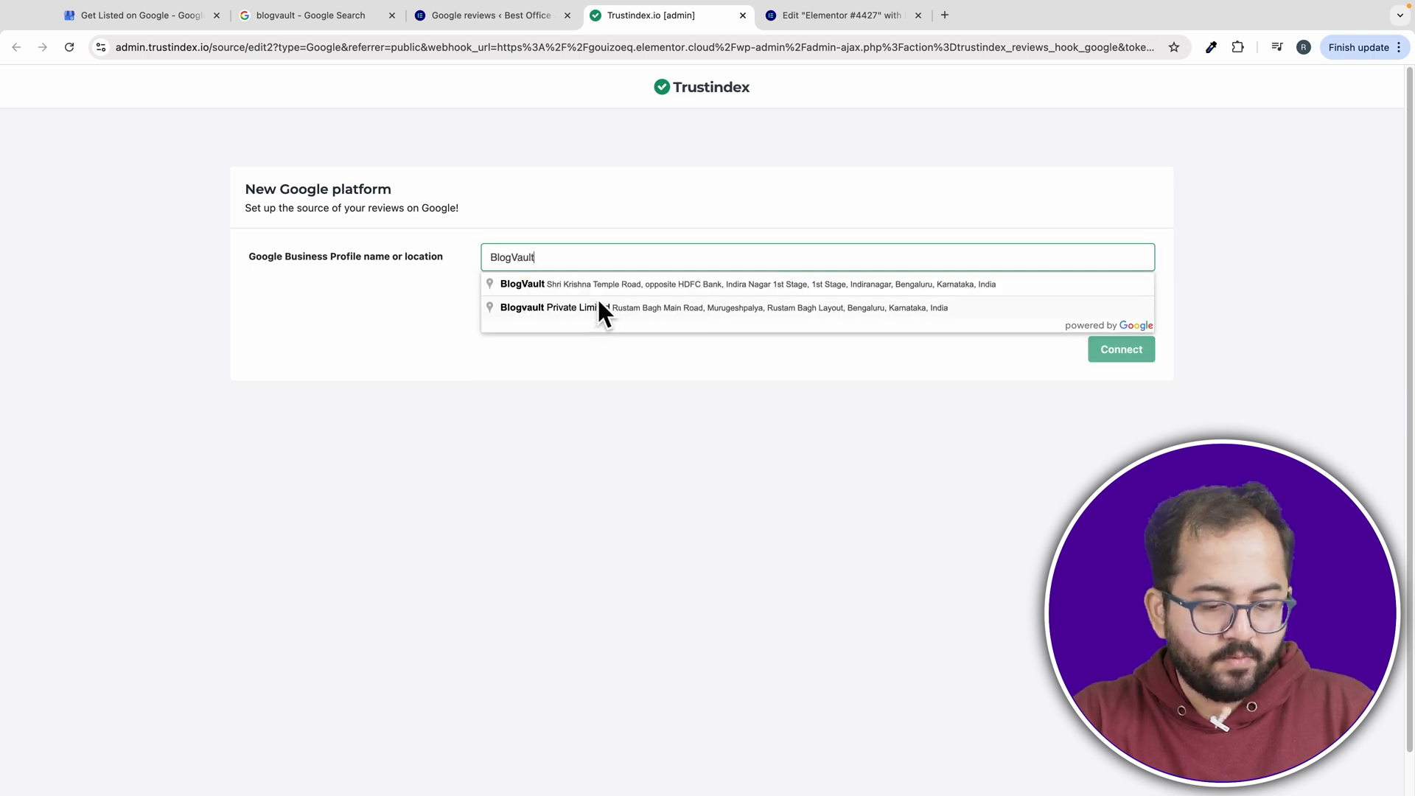
{"action": "left_click", "coordinate": [598, 294]}
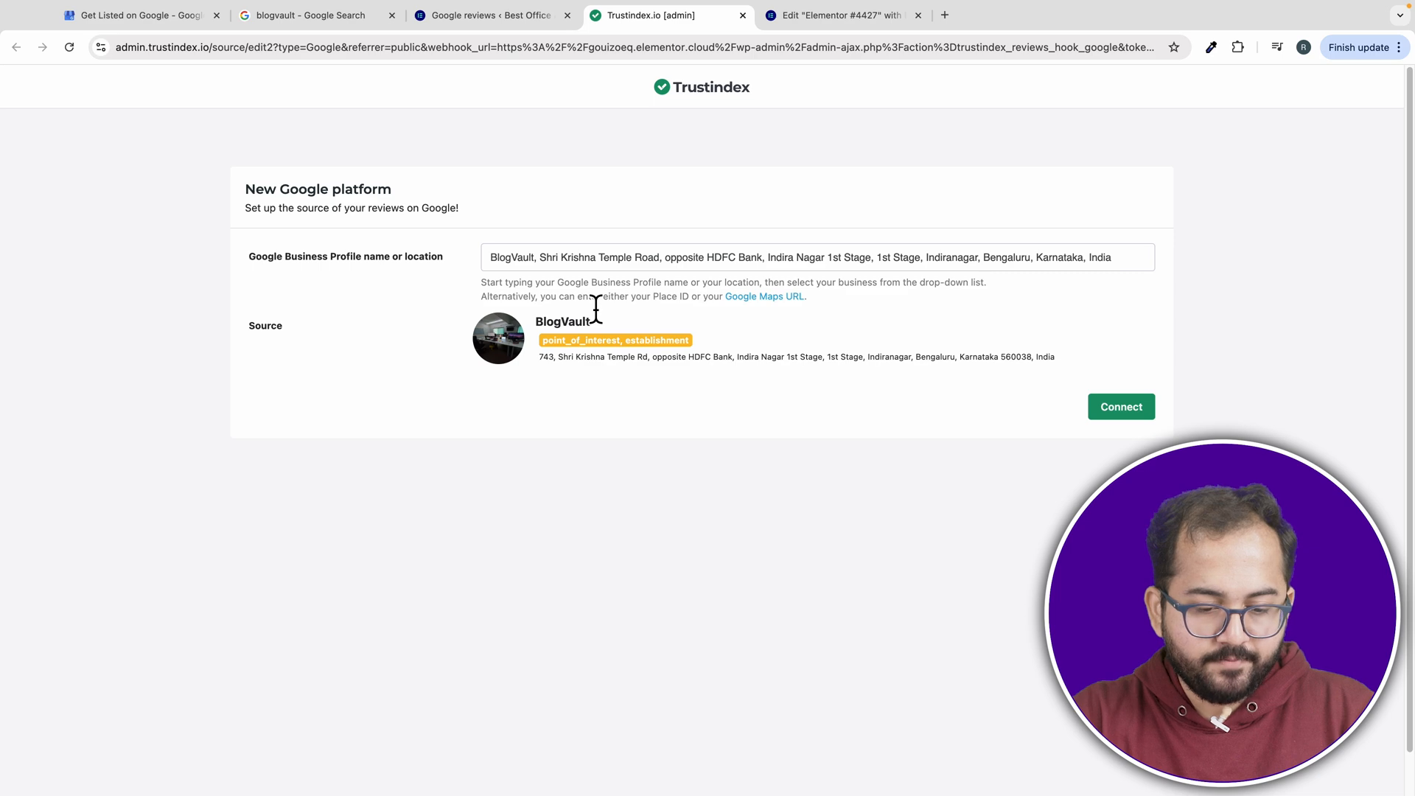
{"action": "left_click", "coordinate": [1106, 407]}
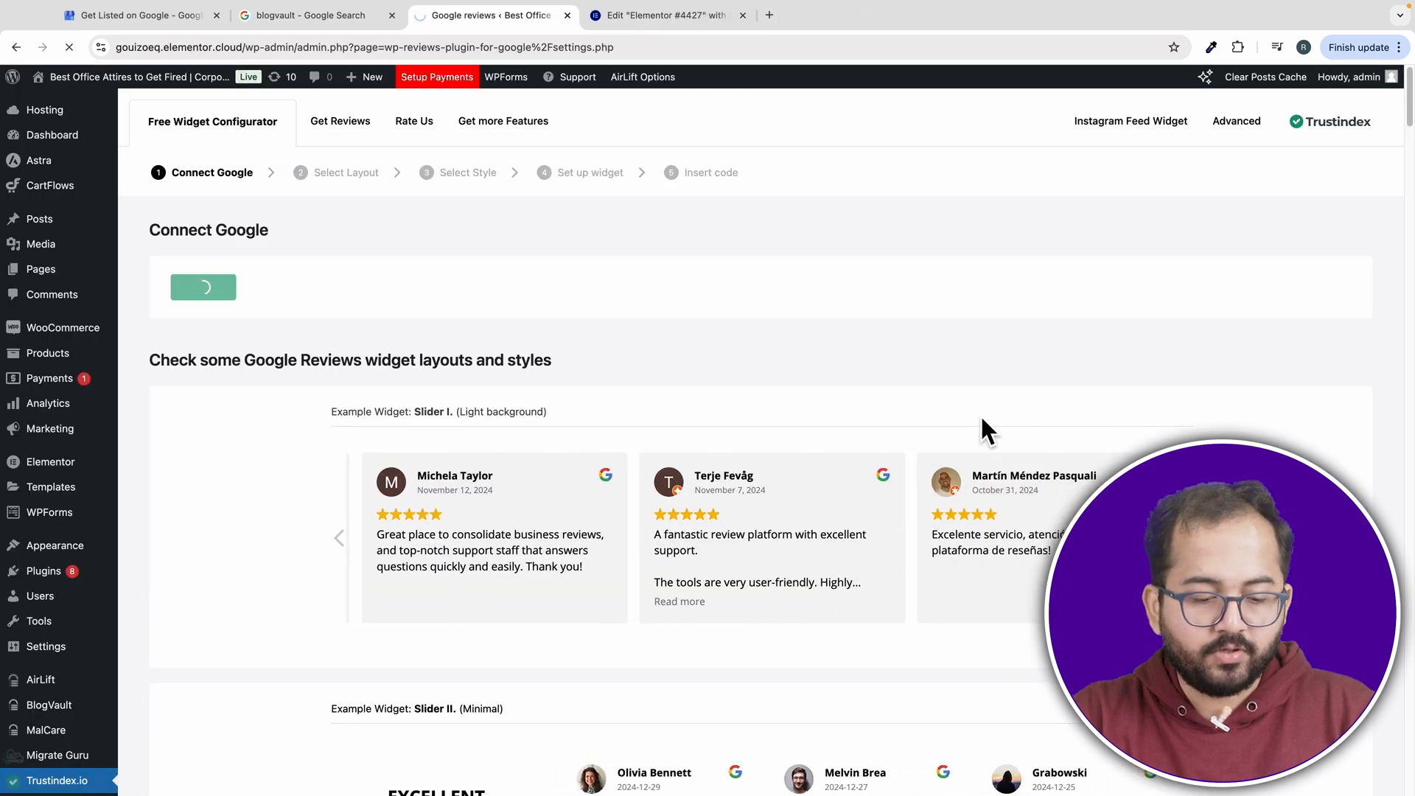
{"action": "scroll", "coordinate": [837, 526], "scroll_direction": "down", "scroll_amount": 3}
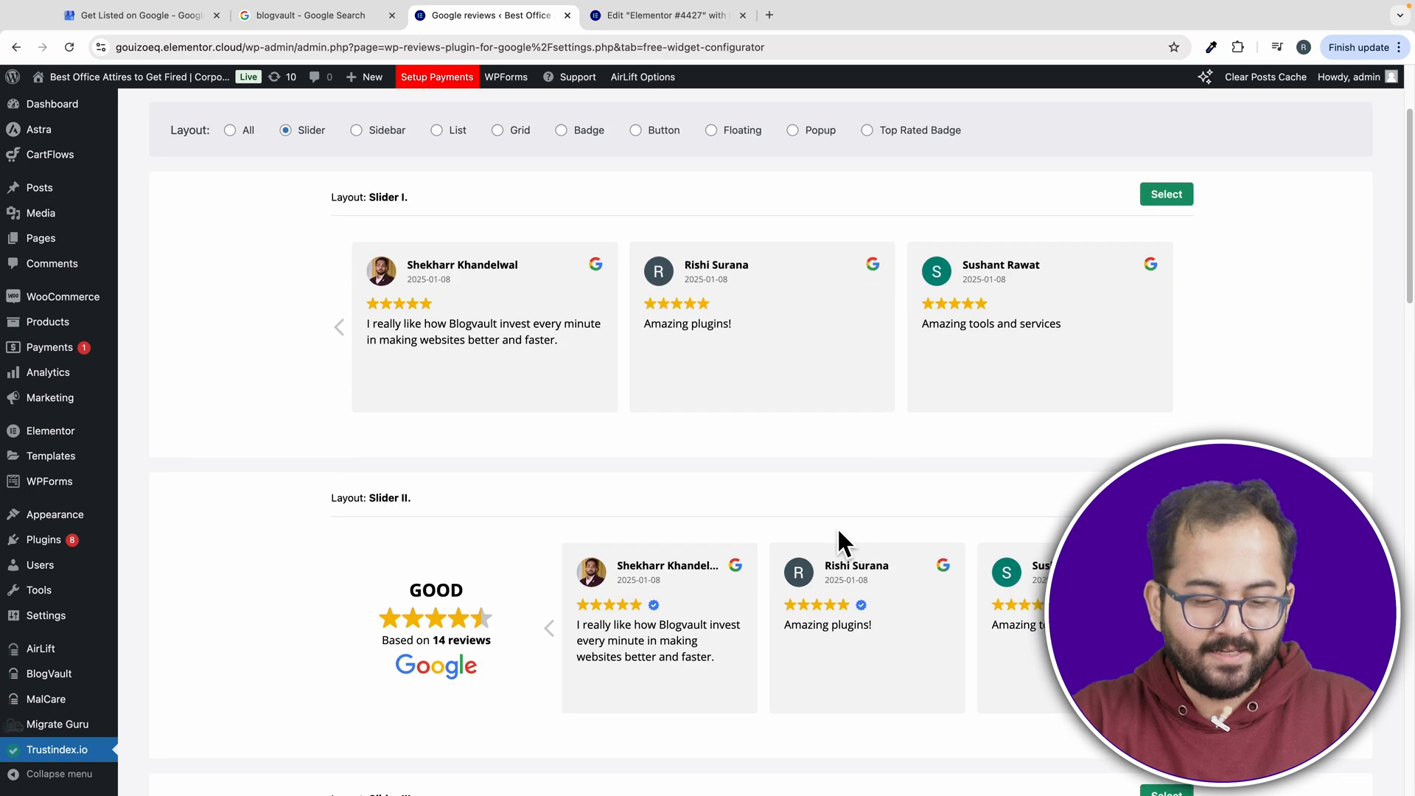
{"action": "scroll", "coordinate": [837, 519], "scroll_direction": "down", "scroll_amount": 5}
{"action": "scroll", "coordinate": [837, 519], "scroll_direction": "down", "scroll_amount": 3}
{"action": "scroll", "coordinate": [838, 520], "scroll_direction": "down", "scroll_amount": 4}
{"action": "scroll", "coordinate": [837, 518], "scroll_direction": "down", "scroll_amount": 3}
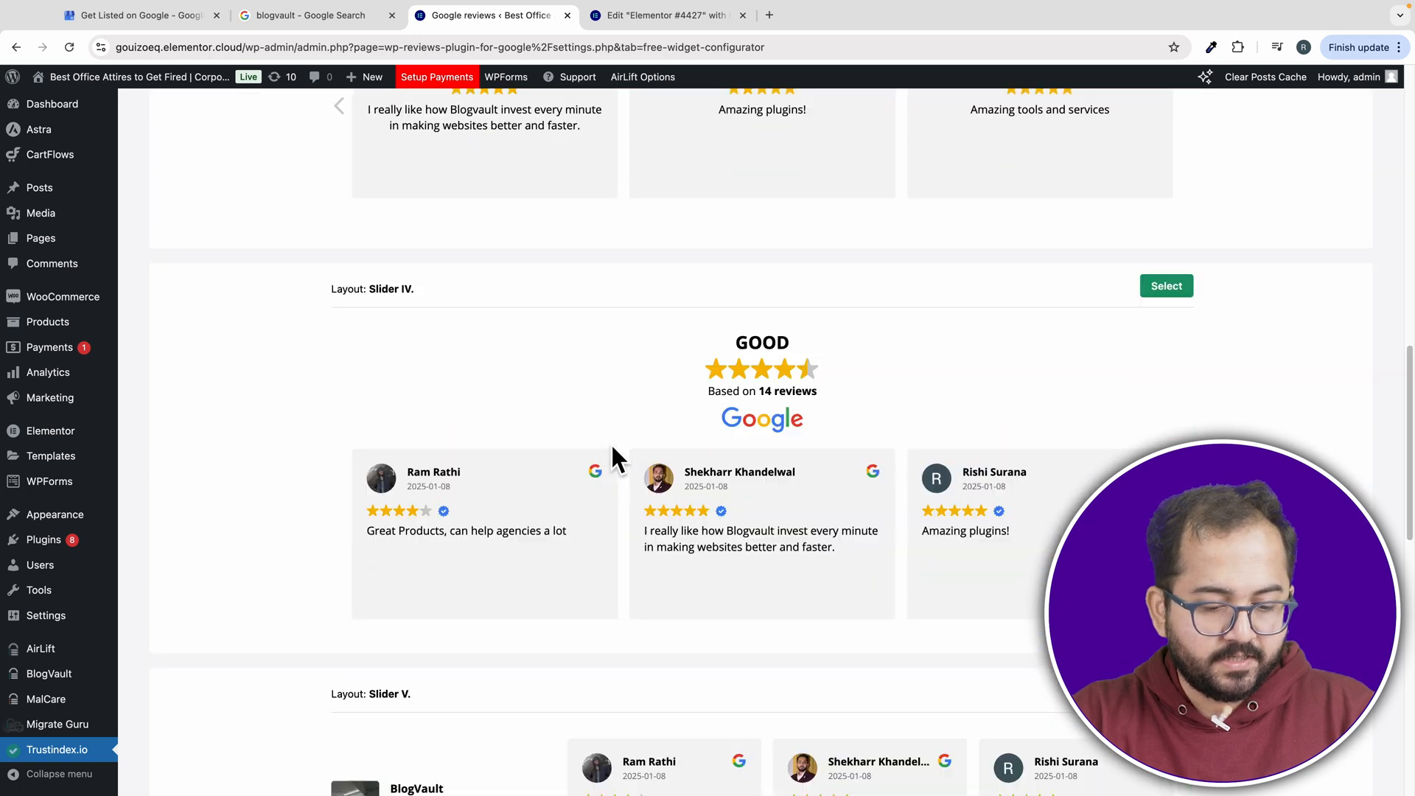
{"action": "scroll", "coordinate": [941, 470], "scroll_direction": "down", "scroll_amount": 3}
Step: Choose the Slider V layout, leave the rating filter unchanged, and include reviews without comments
{"action": "left_click", "coordinate": [1173, 421]}
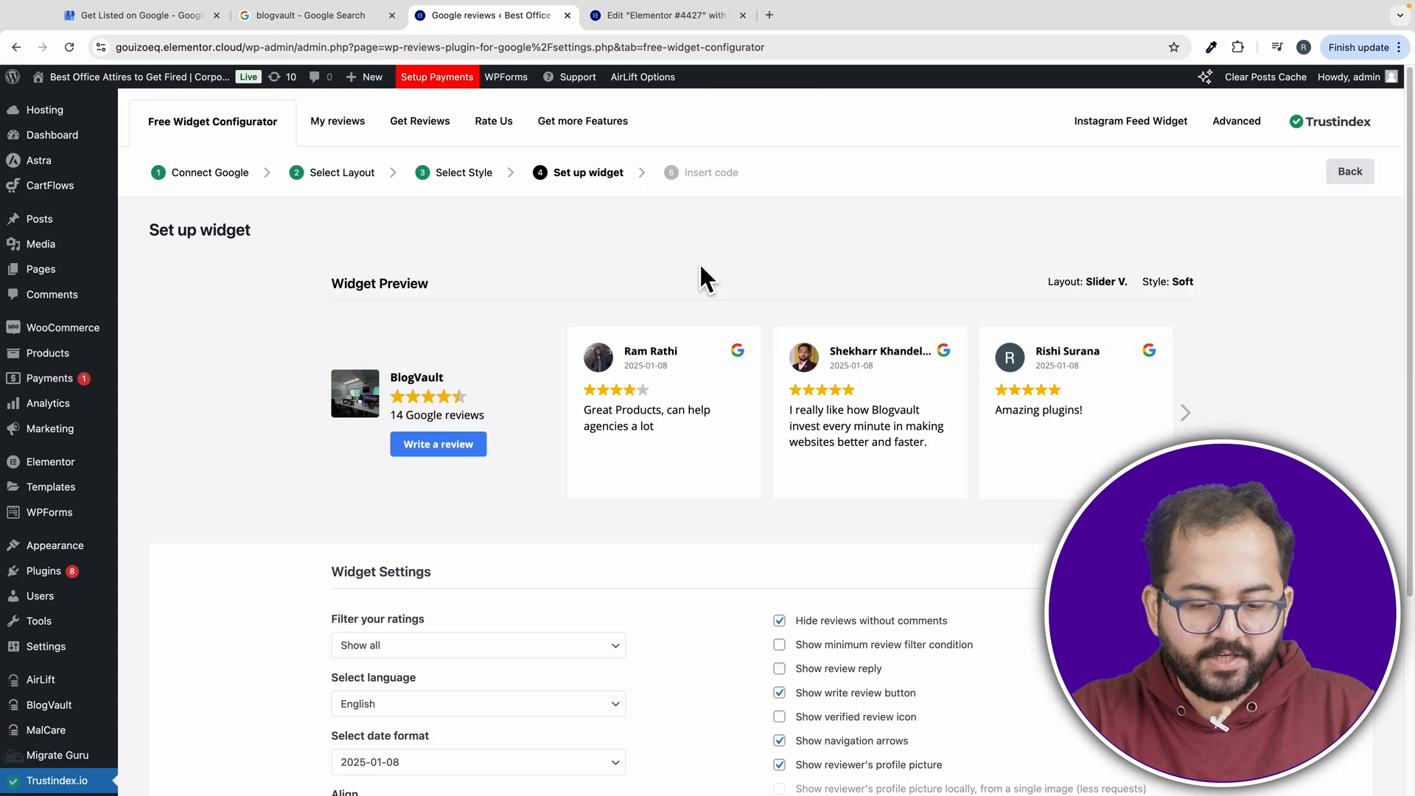
{"action": "scroll", "coordinate": [695, 340], "scroll_direction": "down", "scroll_amount": 2}
{"action": "scroll", "coordinate": [682, 427], "scroll_direction": "down", "scroll_amount": 3}
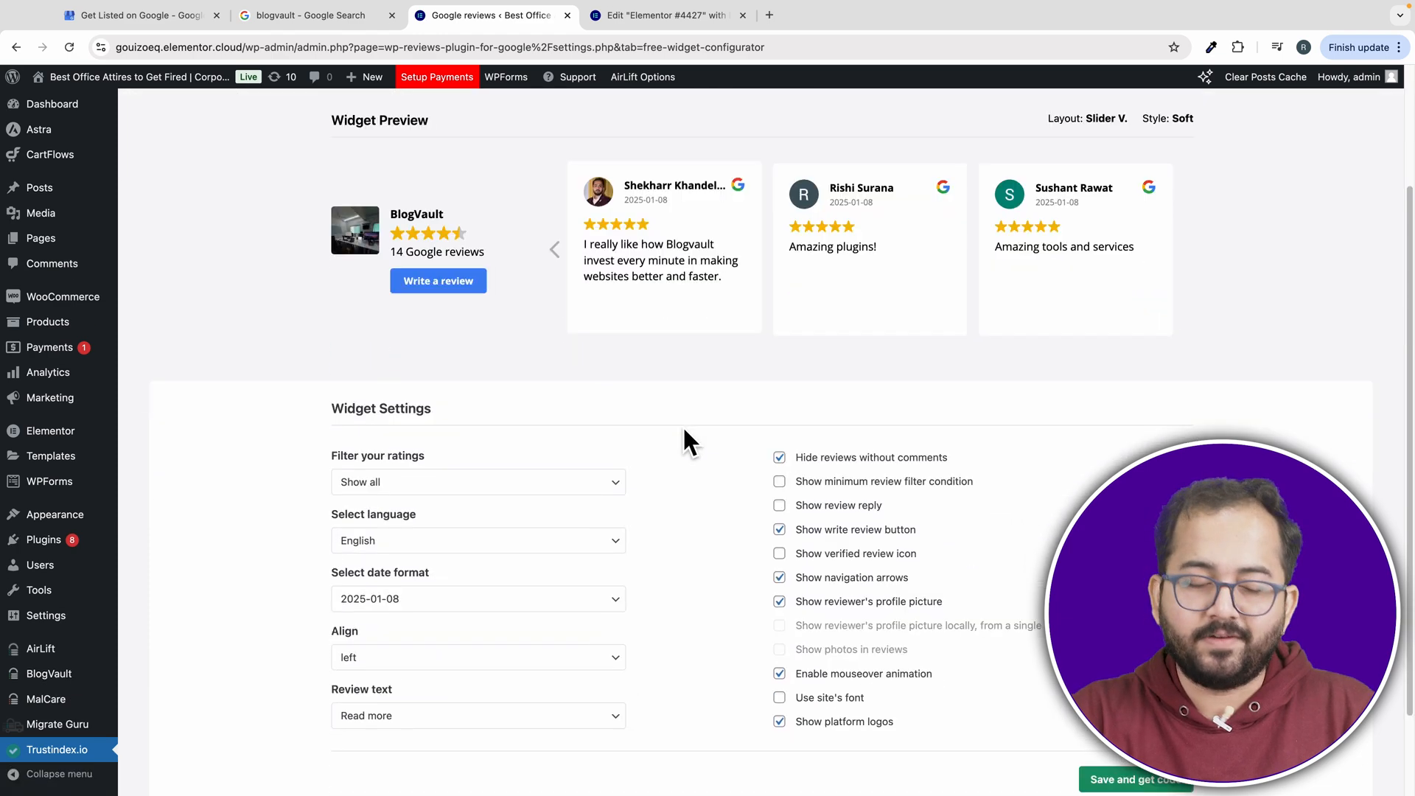
{"action": "scroll", "coordinate": [682, 426], "scroll_direction": "down", "scroll_amount": 2}
{"action": "left_click", "coordinate": [607, 376]}
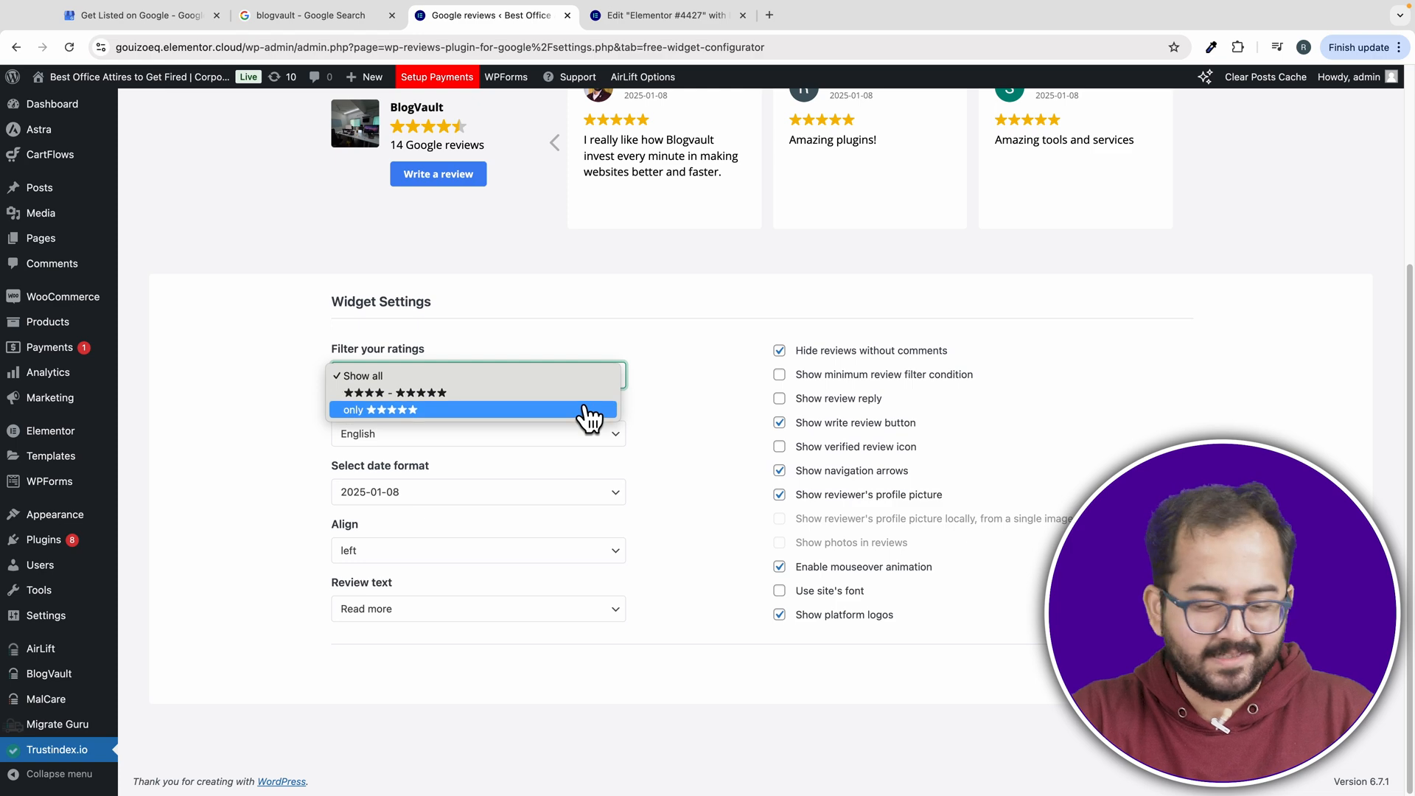
{"action": "key", "text": "Escape"}
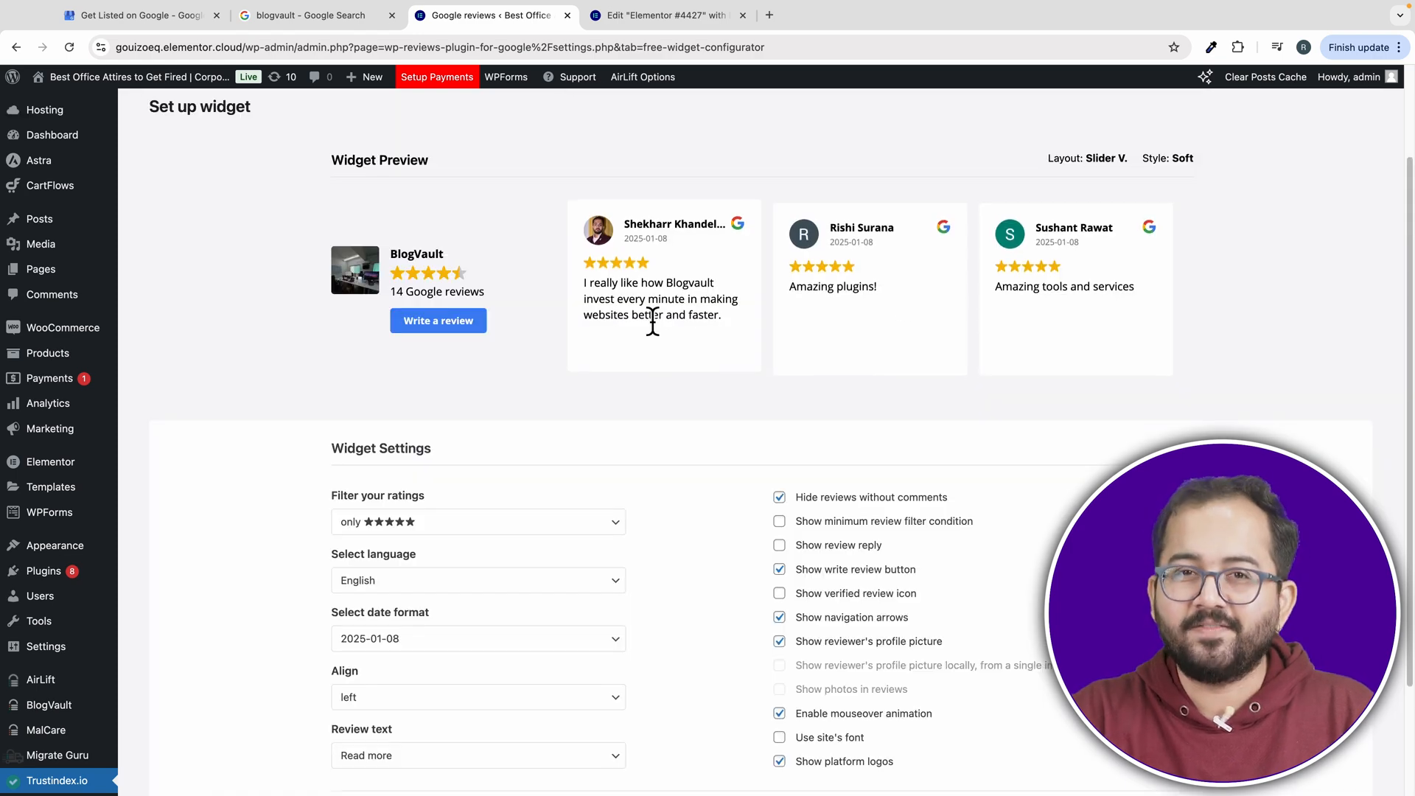
{"action": "scroll", "coordinate": [644, 326], "scroll_direction": "down", "scroll_amount": 1}
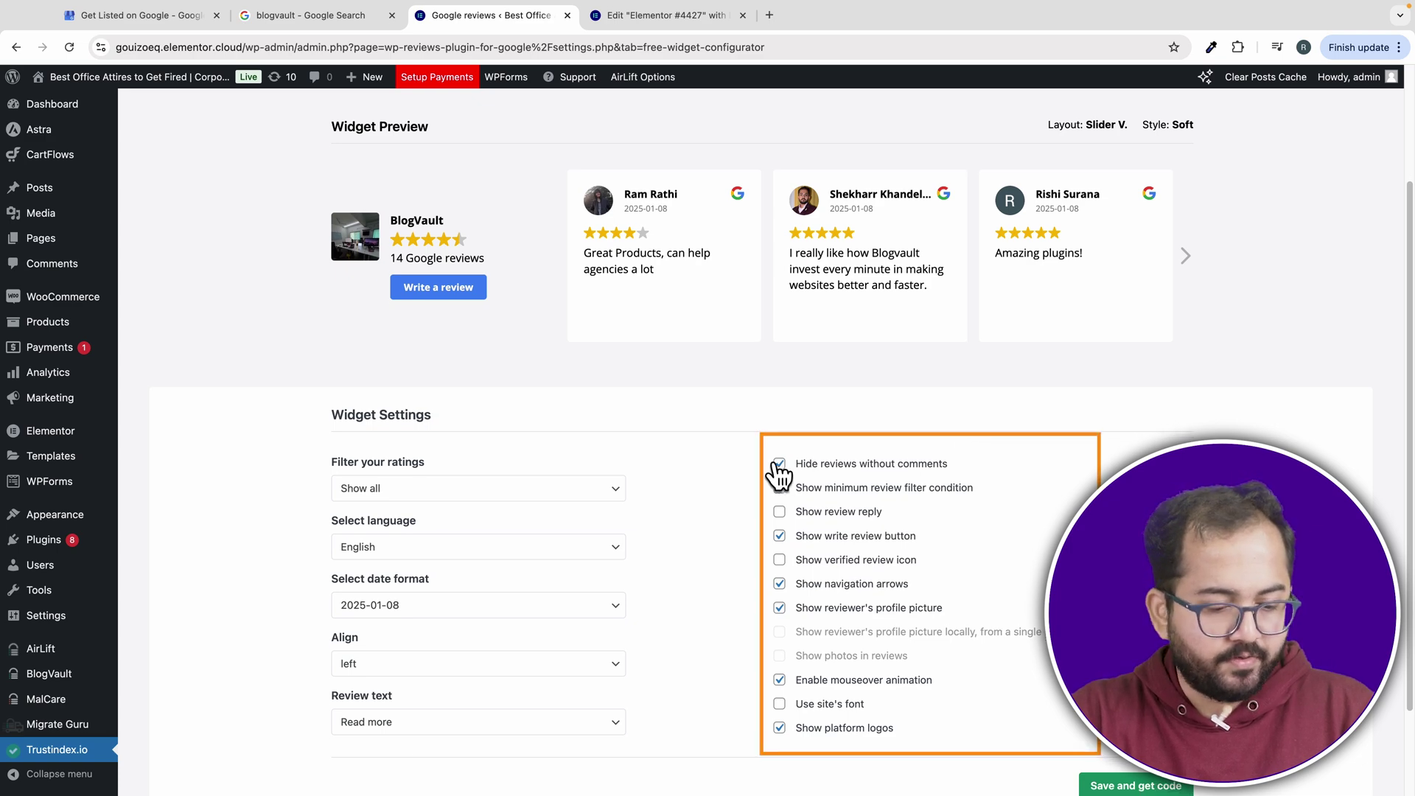
{"action": "left_click", "coordinate": [780, 464]}
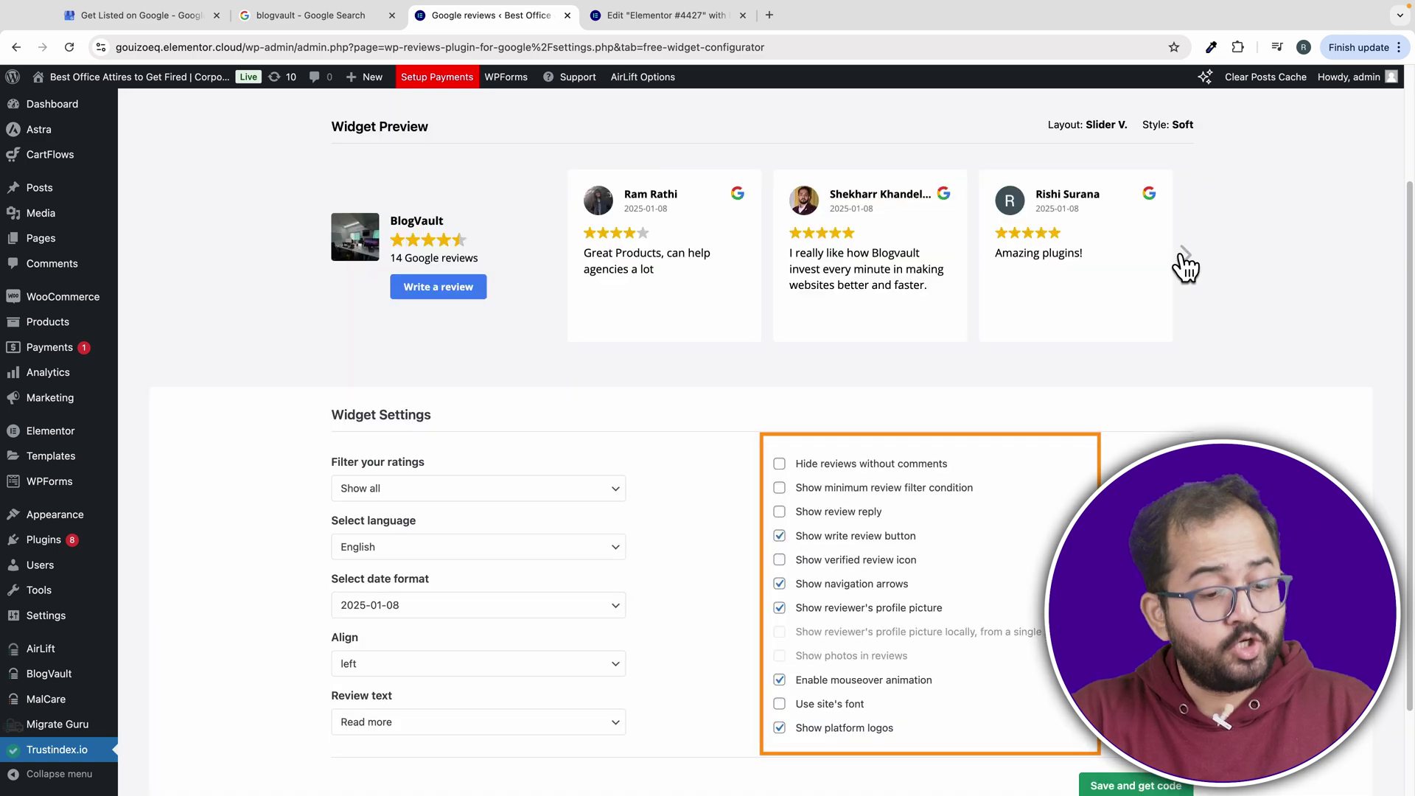
Step: Browse the preview carousel through later reviews
{"action": "left_click", "coordinate": [1185, 258]}
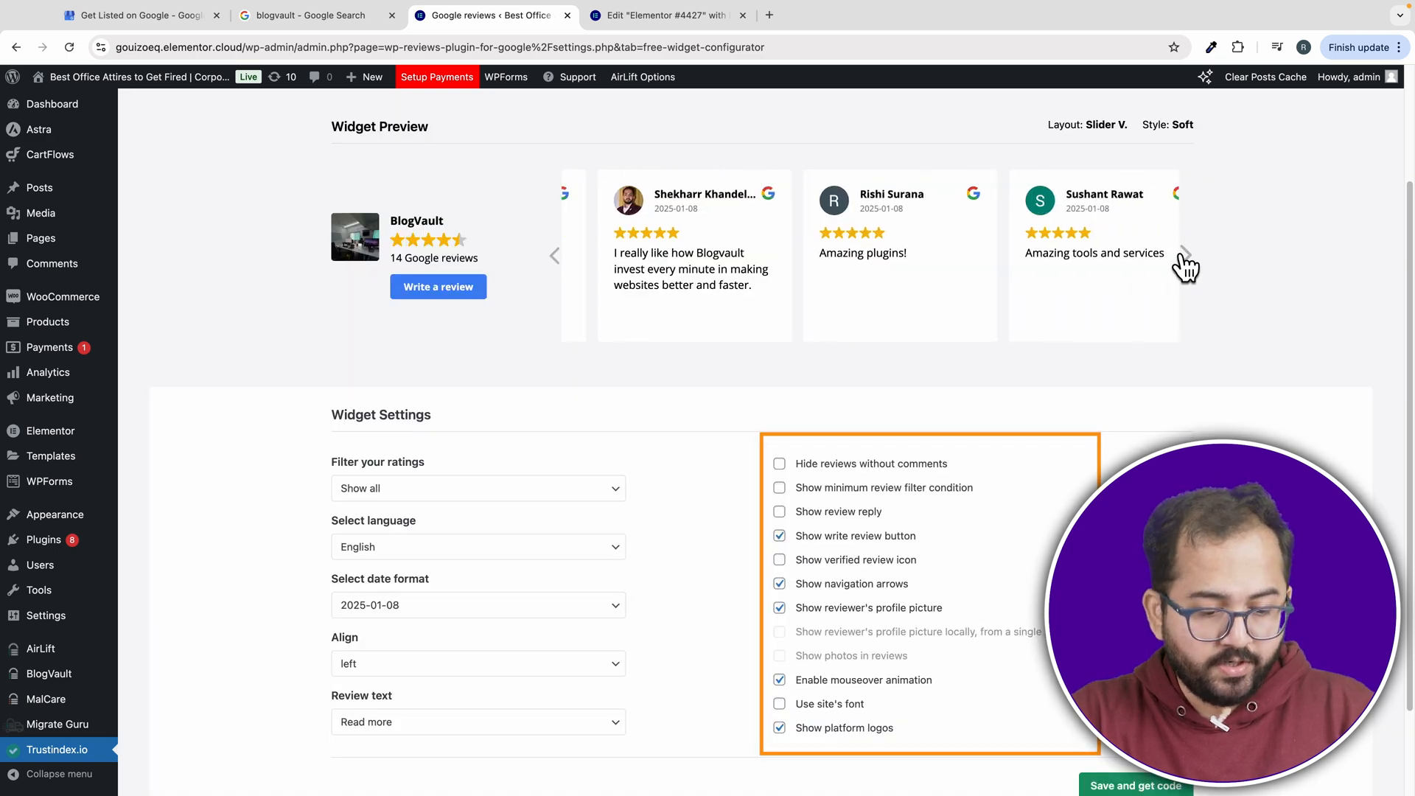
{"action": "left_click", "coordinate": [1185, 256]}
{"action": "left_click", "coordinate": [1185, 256]}
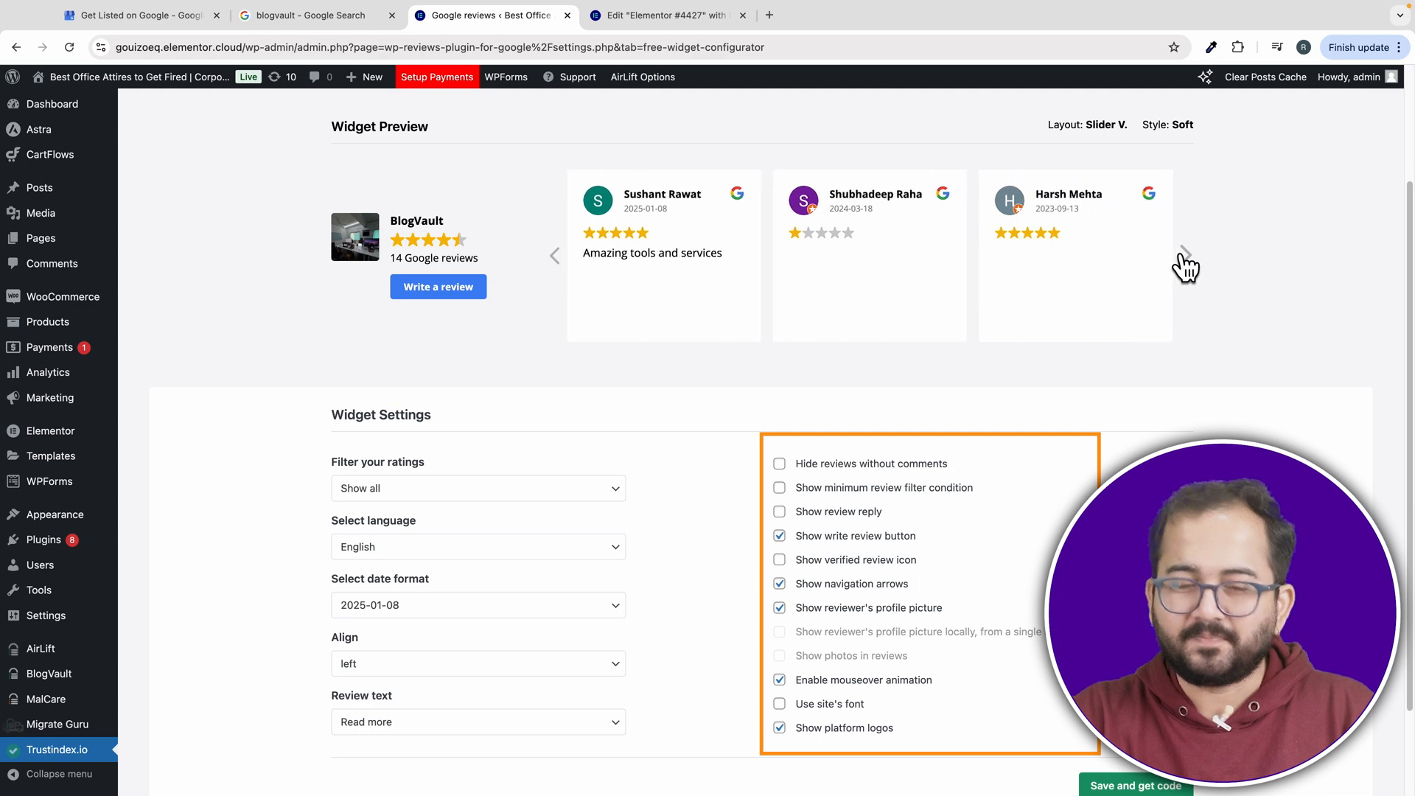
{"action": "left_click", "coordinate": [1185, 257]}
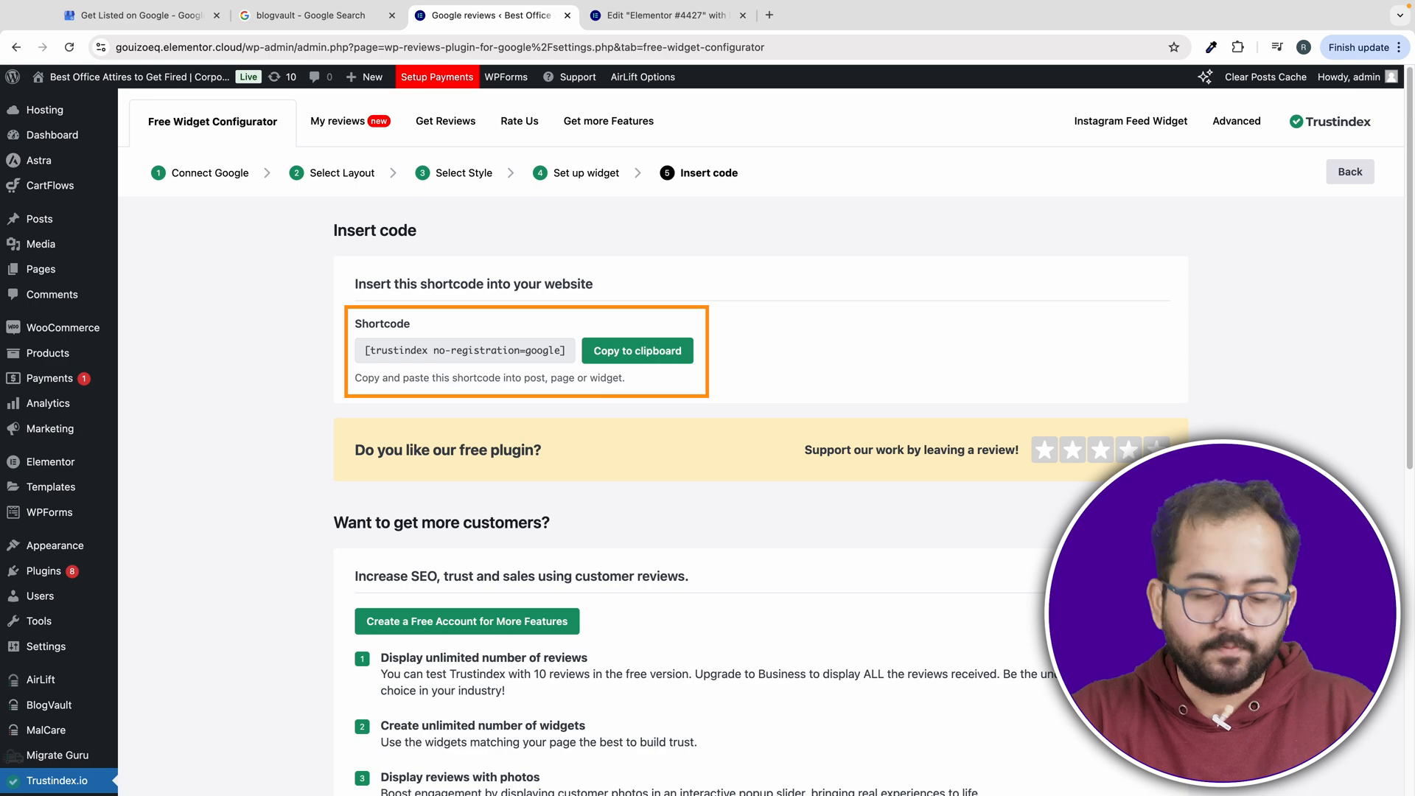
Step: Copy the Trustindex reviews widget shortcode to the clipboard
{"action": "left_click", "coordinate": [637, 351]}
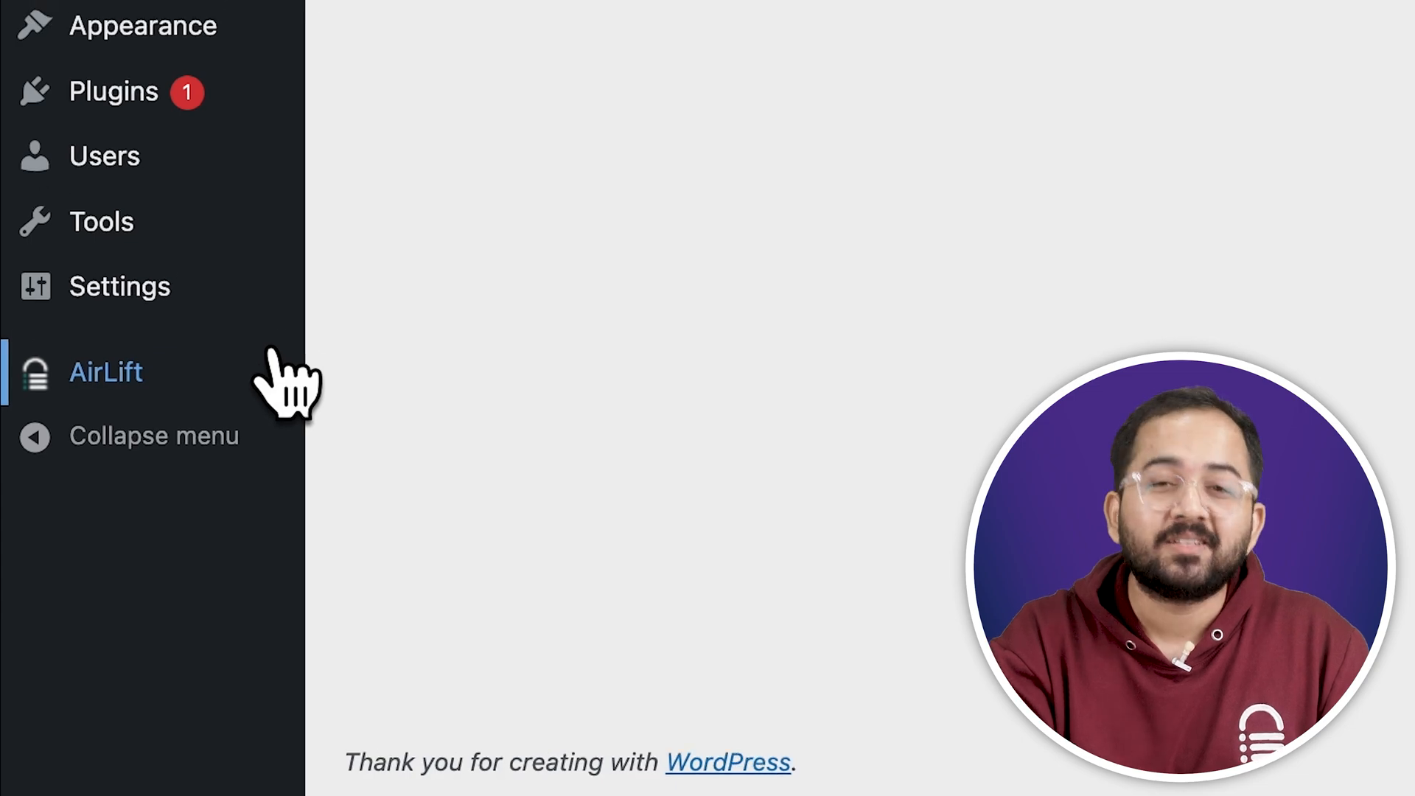
Step: Open the AirLift site performance report from the WordPress dashboard
{"action": "left_click", "coordinate": [297, 366]}
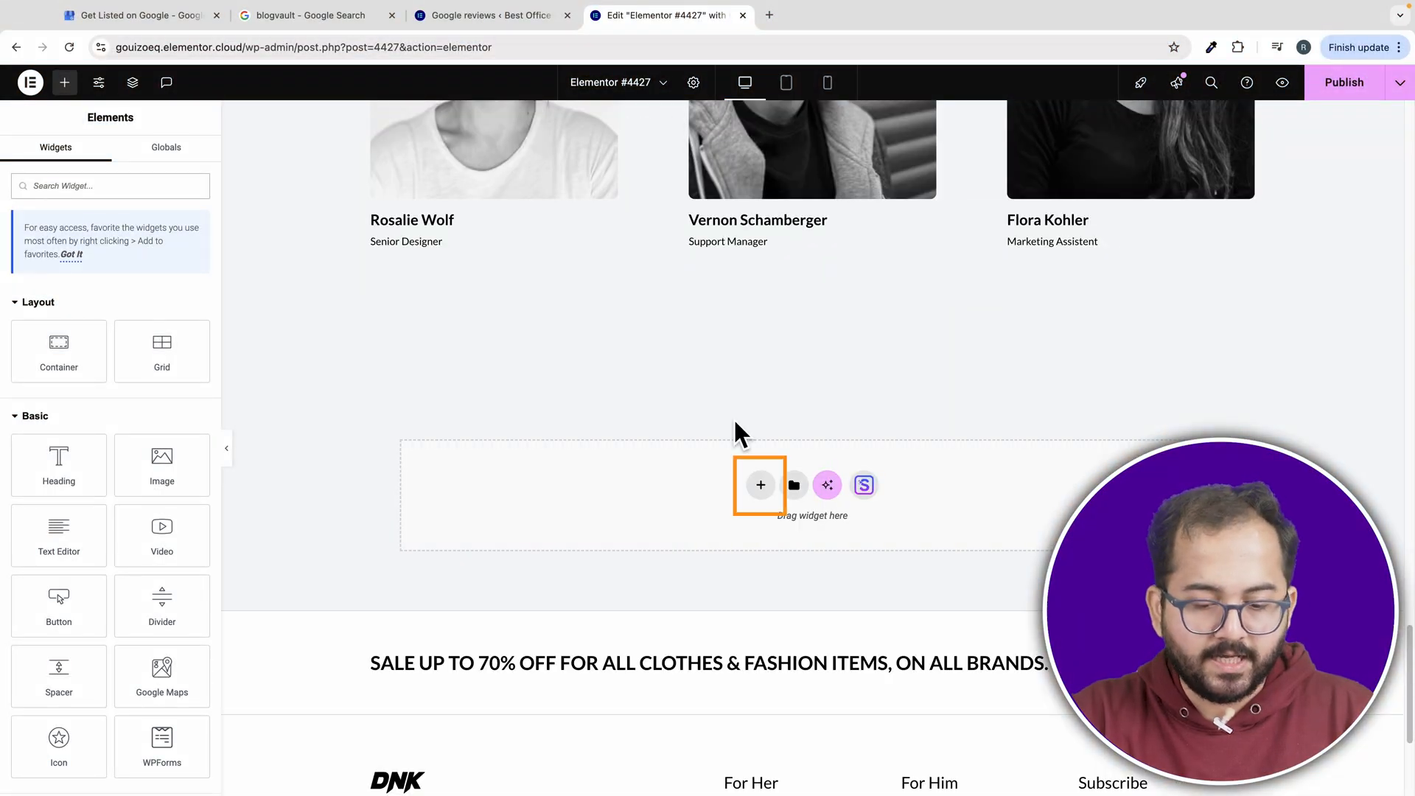
Step: Add an empty section set to Full Width with zero margin and zero padding on all sides
{"action": "left_click", "coordinate": [759, 487]}
{"action": "left_click", "coordinate": [760, 527]}
{"action": "left_click", "coordinate": [679, 520]}
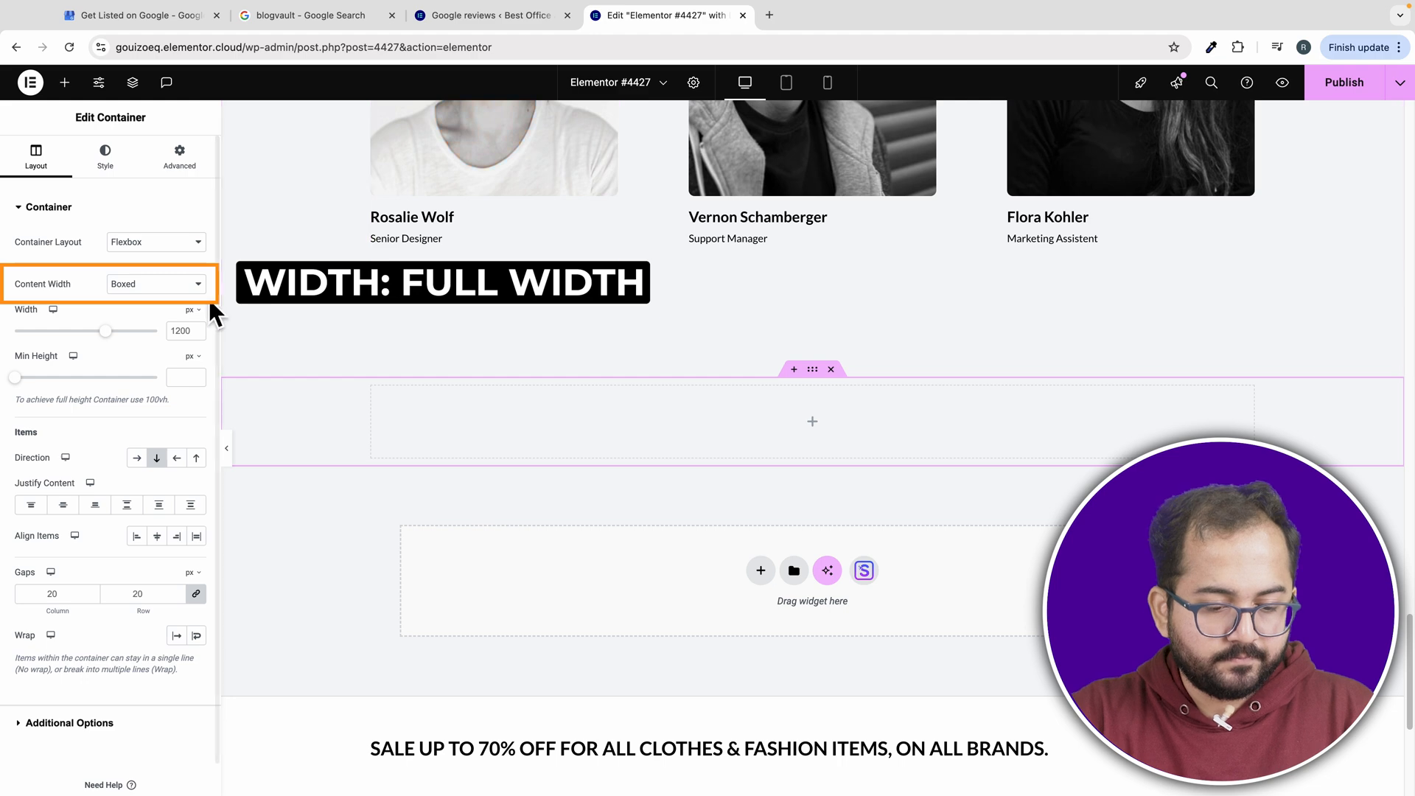
{"action": "left_click", "coordinate": [155, 283]}
{"action": "left_click", "coordinate": [137, 301]}
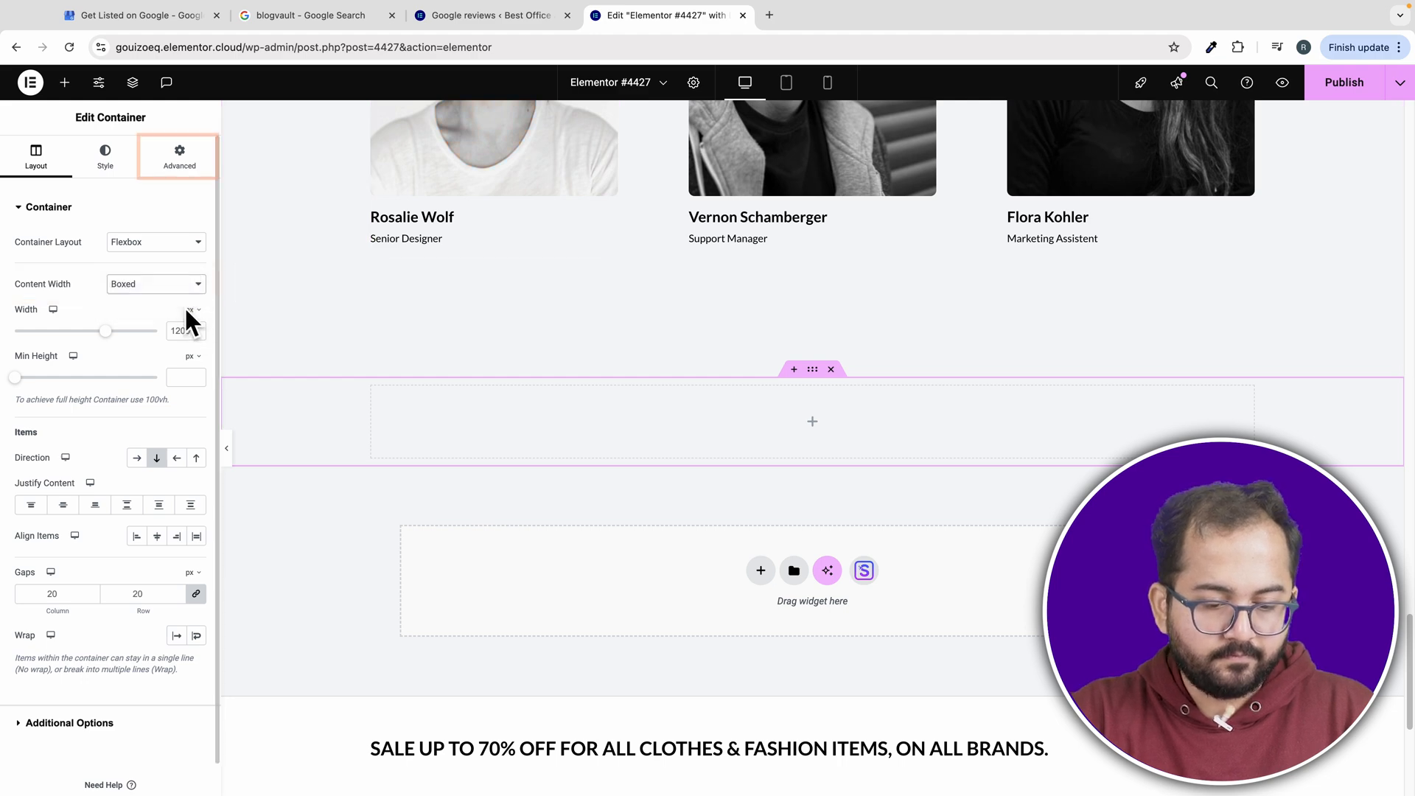
{"action": "left_click", "coordinate": [179, 157]}
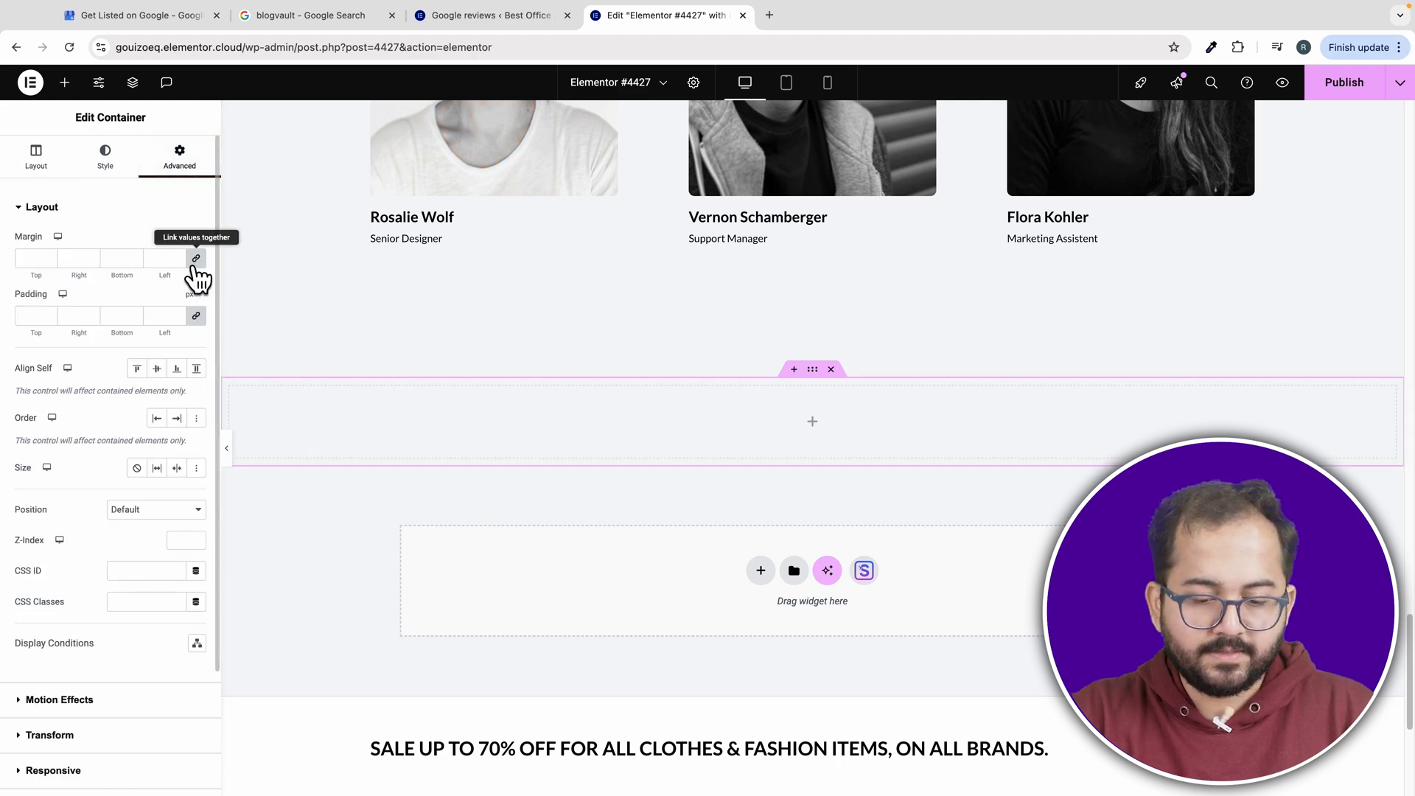
{"action": "left_click", "coordinate": [159, 257]}
{"action": "type", "text": "0"}
{"action": "left_click", "coordinate": [158, 316]}
{"action": "type", "text": "0"}
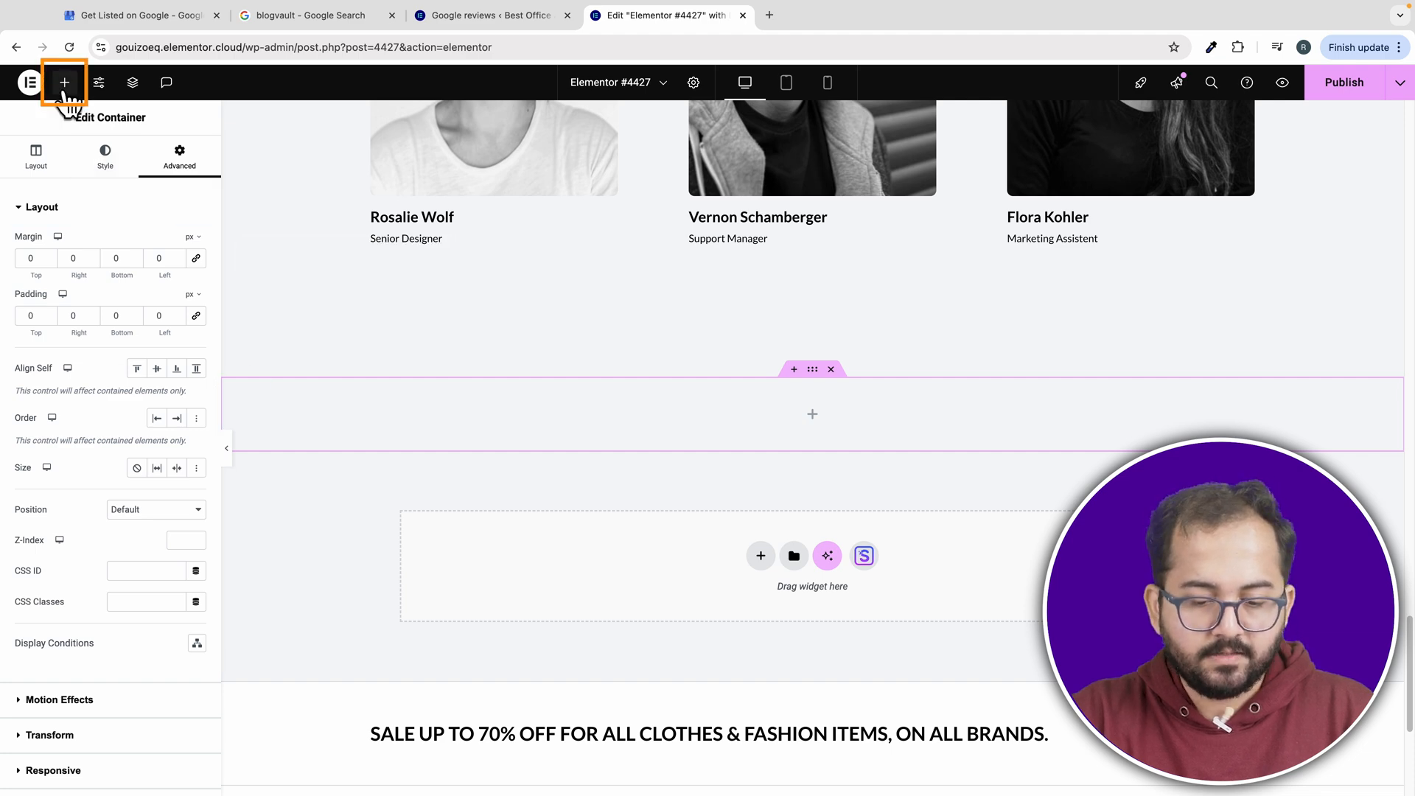
Step: Place a Shortcode element in the section and paste the Trustindex reviews shortcode into it
{"action": "left_click", "coordinate": [65, 83]}
{"action": "left_click", "coordinate": [111, 187]}
{"action": "type", "text": "short"}
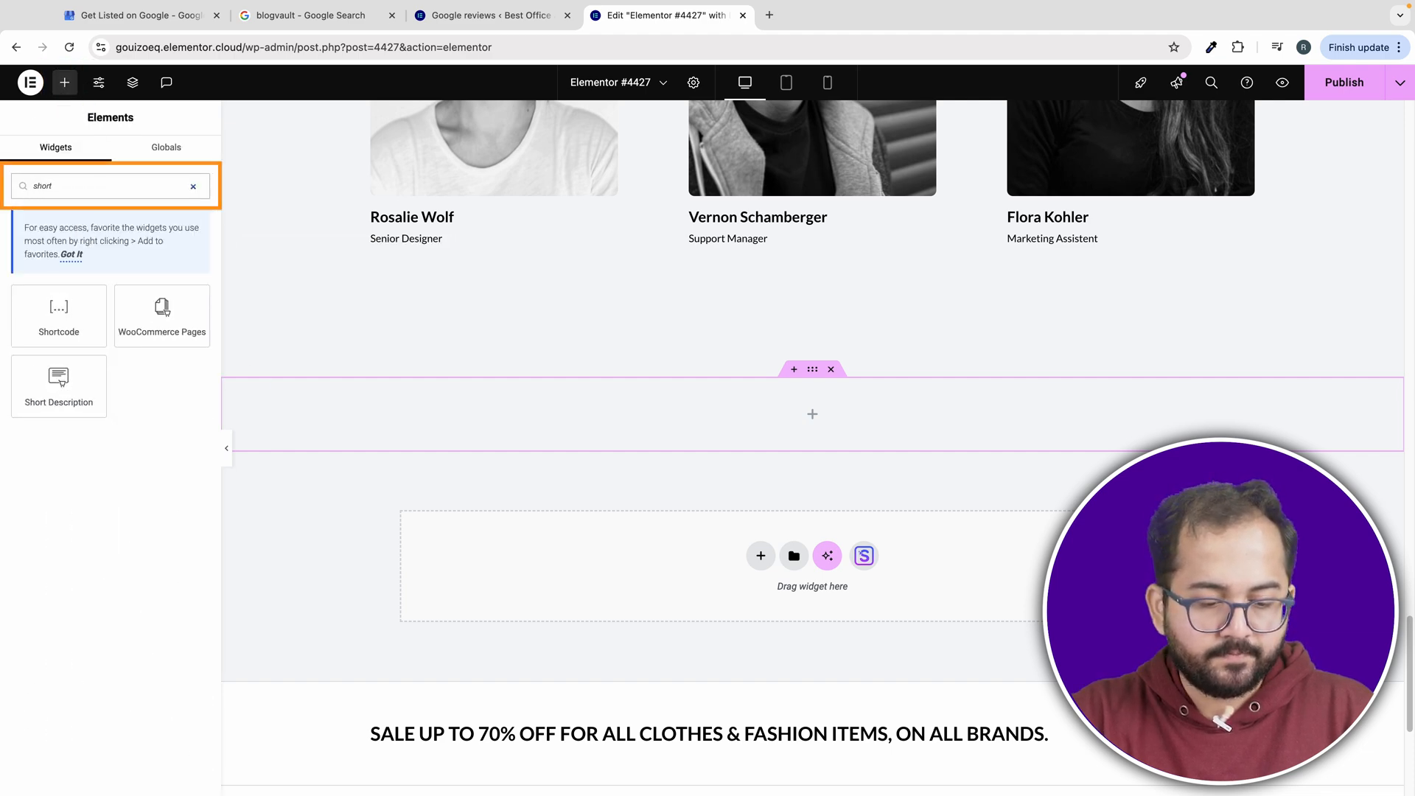
{"action": "left_click_drag", "start_coordinate": [59, 307], "coordinate": [382, 409]}
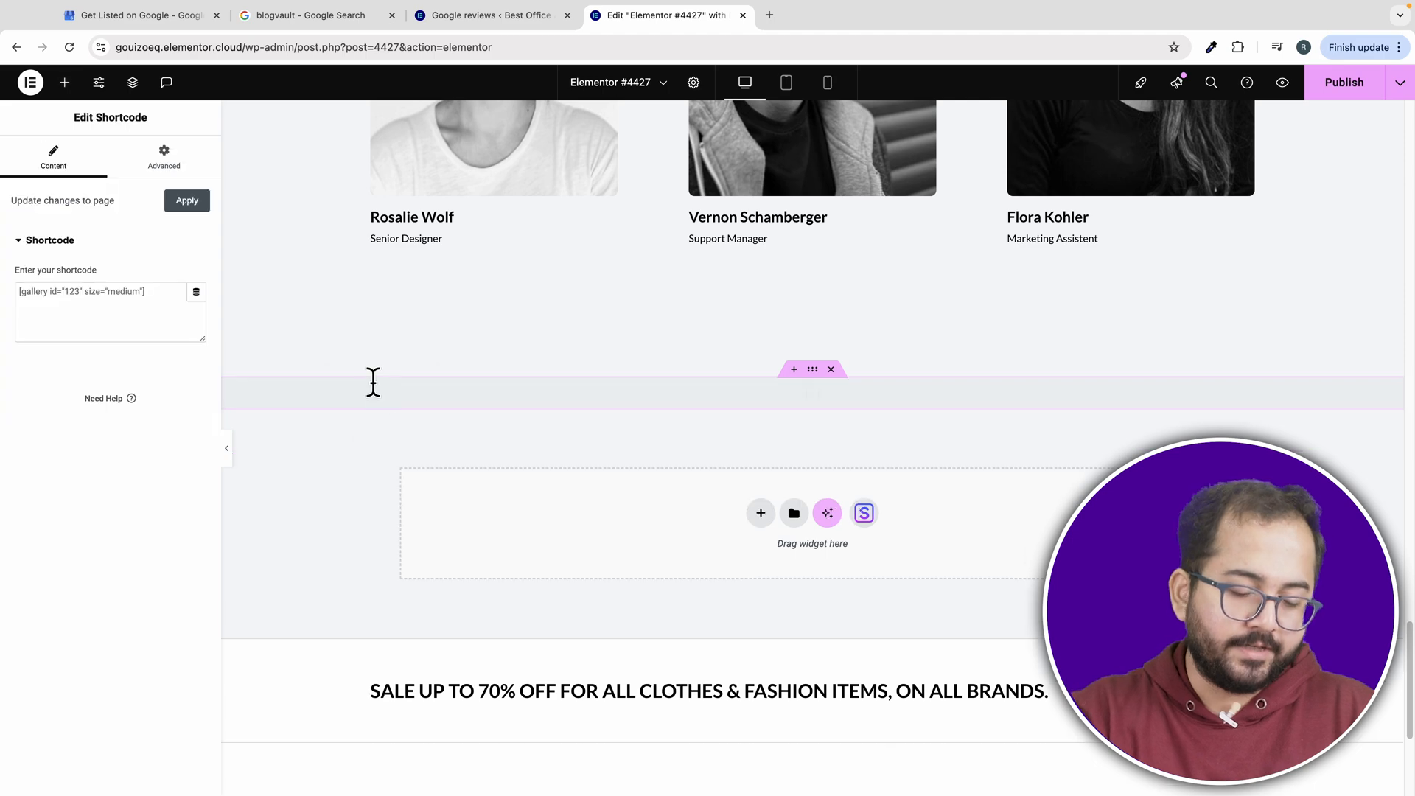
{"action": "right_click", "coordinate": [98, 304]}
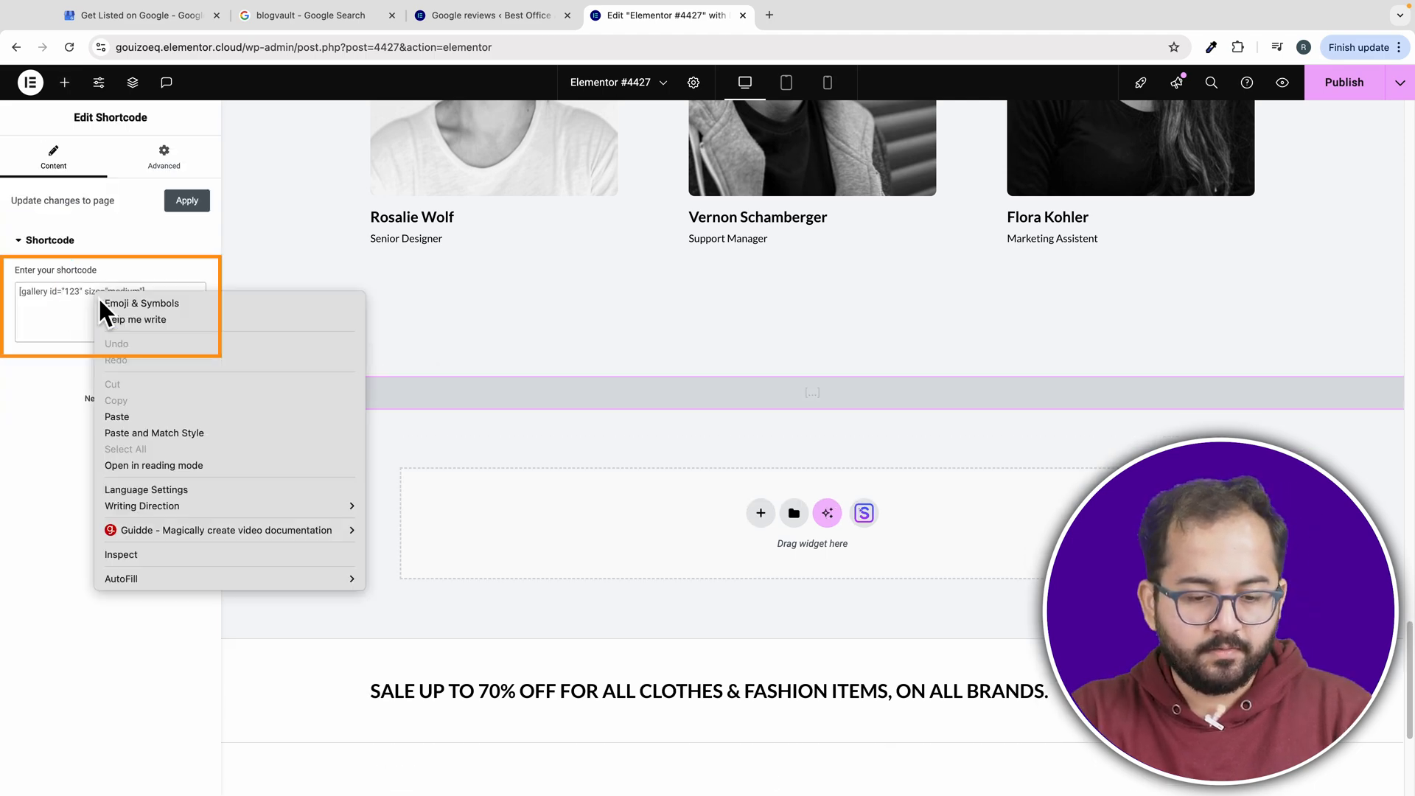
{"action": "left_click", "coordinate": [146, 414]}
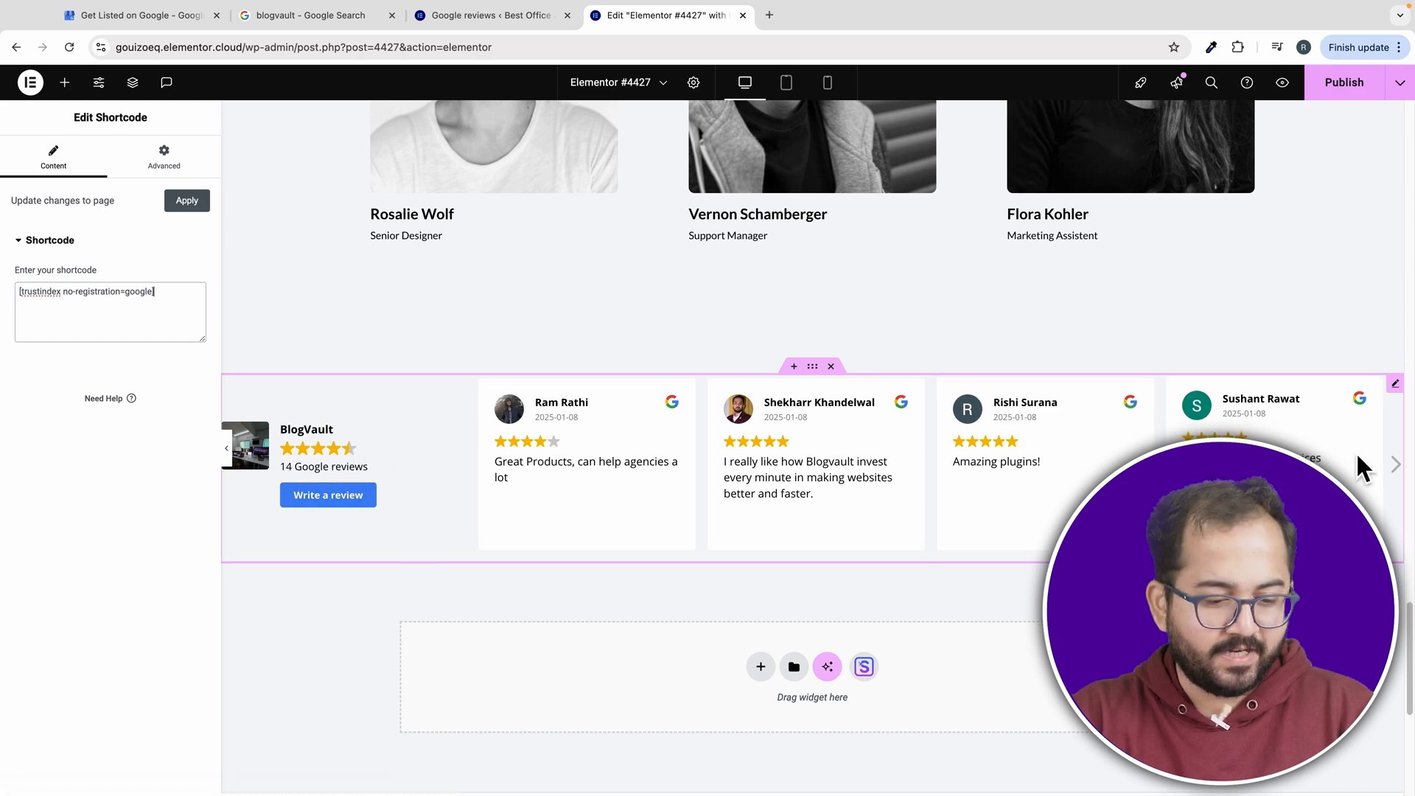
Step: Preview the page and browse the Google reviews slider through later reviews
{"action": "left_click", "coordinate": [1396, 465]}
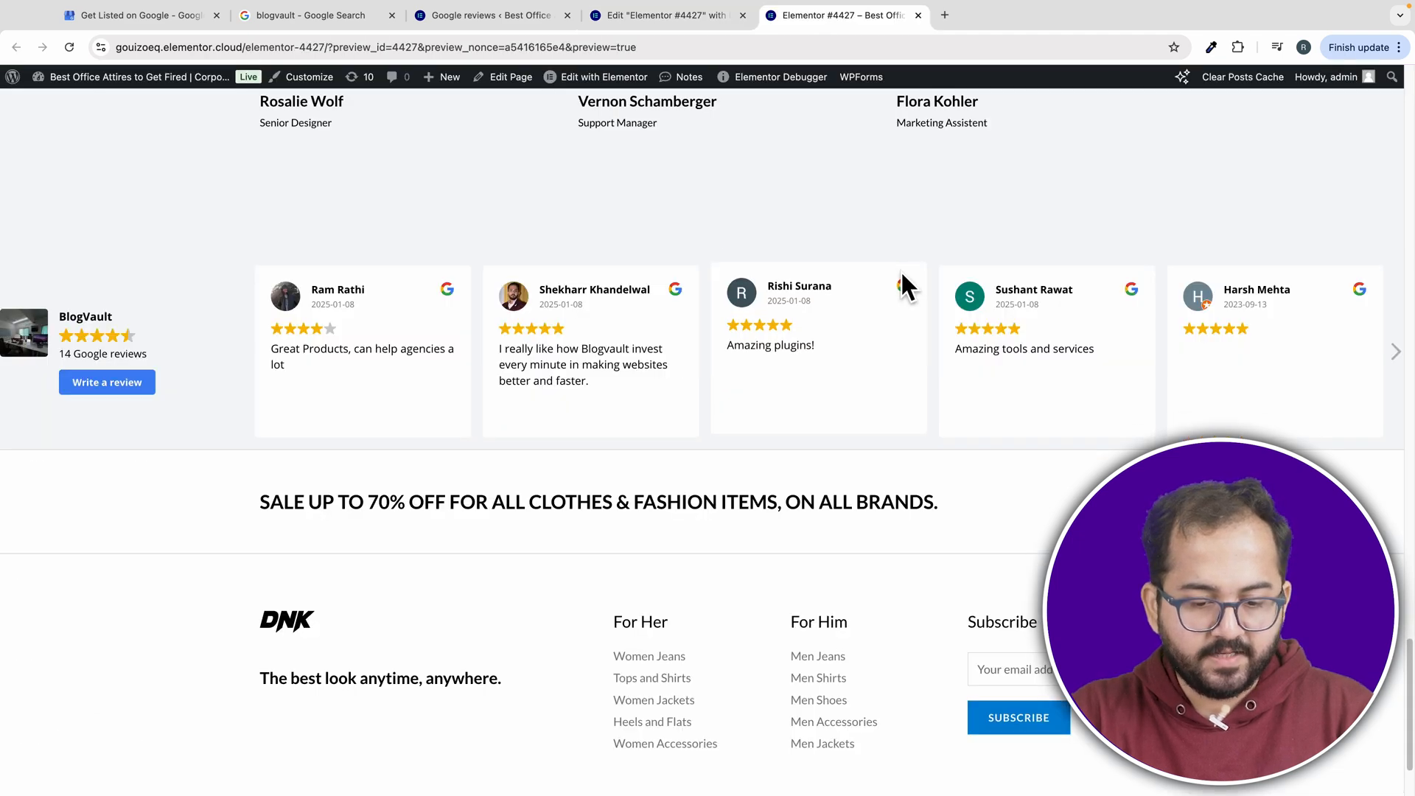
{"action": "left_click", "coordinate": [1396, 351]}
{"action": "left_click", "coordinate": [1395, 352]}
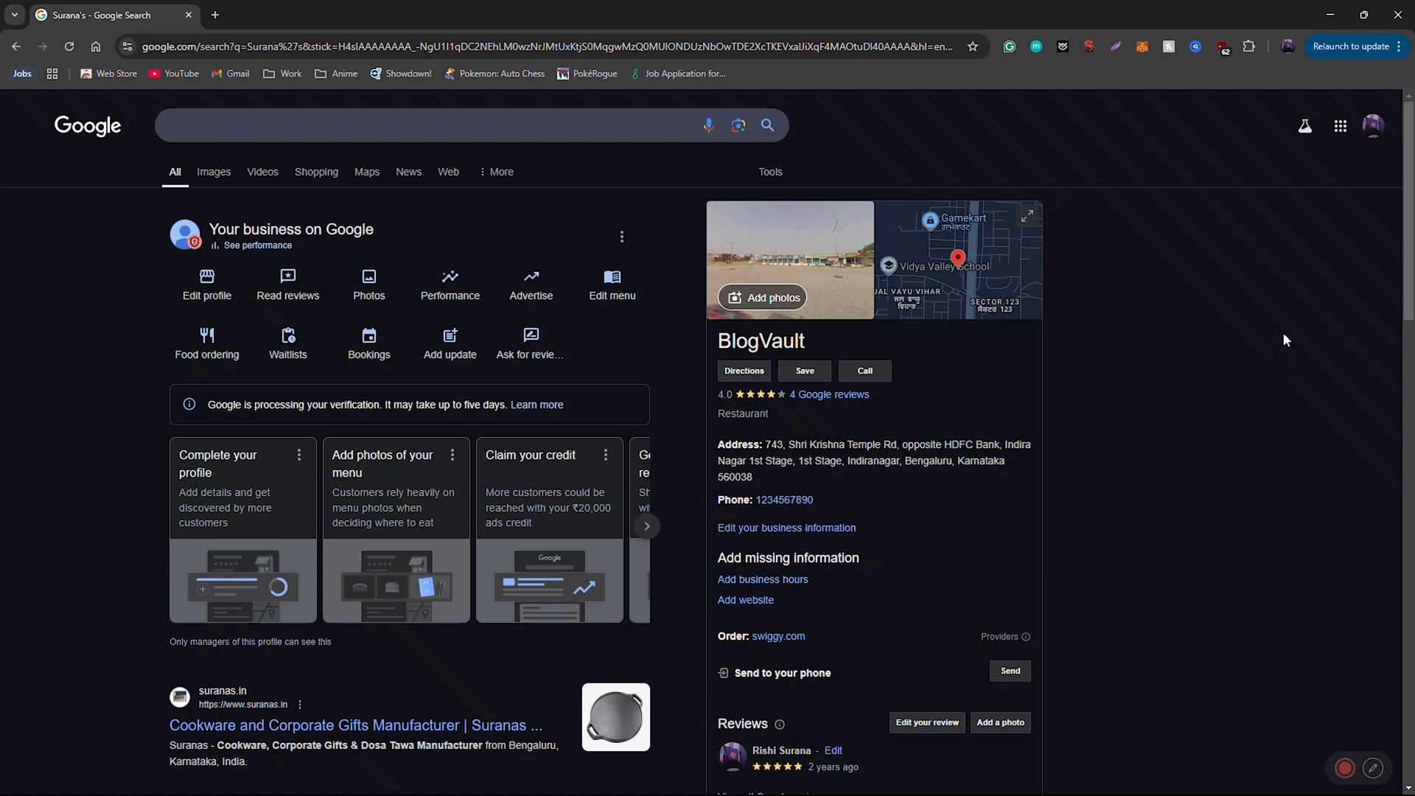
Step: Open Business Profile Manager, bring up Ask for reviews, and copy BlogVault's Google review link
{"action": "left_click", "coordinate": [1340, 127]}
{"action": "left_click", "coordinate": [1316, 202]}
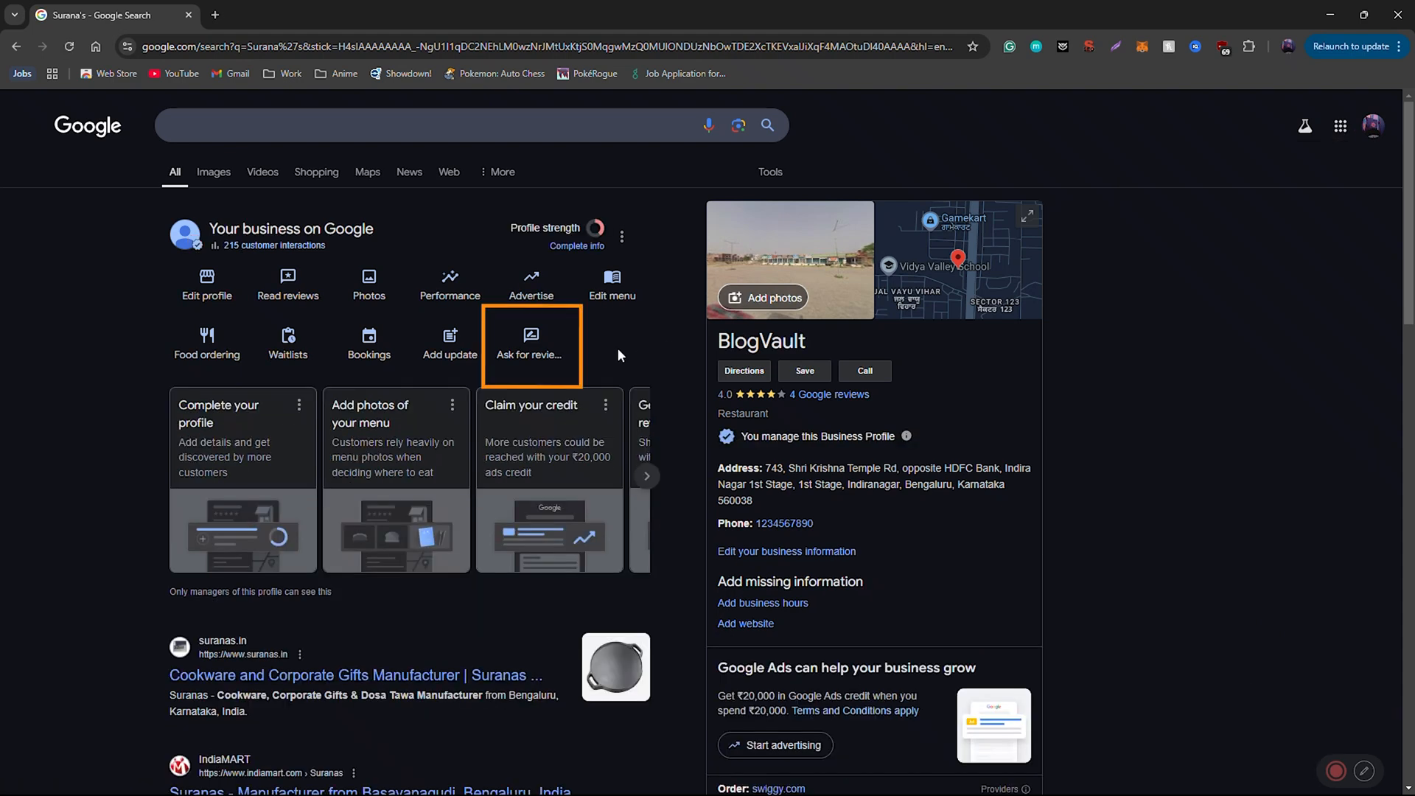
{"action": "left_click", "coordinate": [530, 343]}
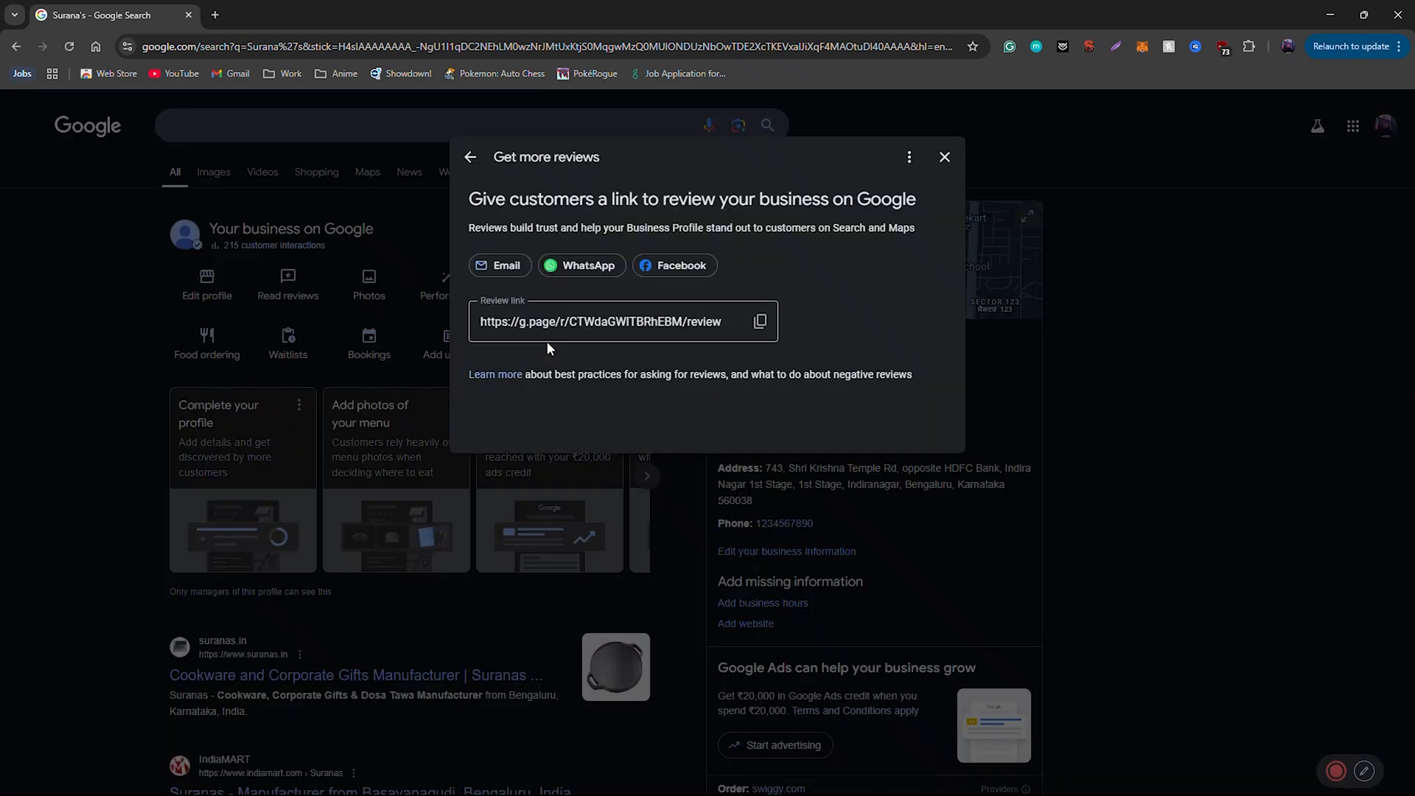
{"action": "left_click", "coordinate": [761, 322]}
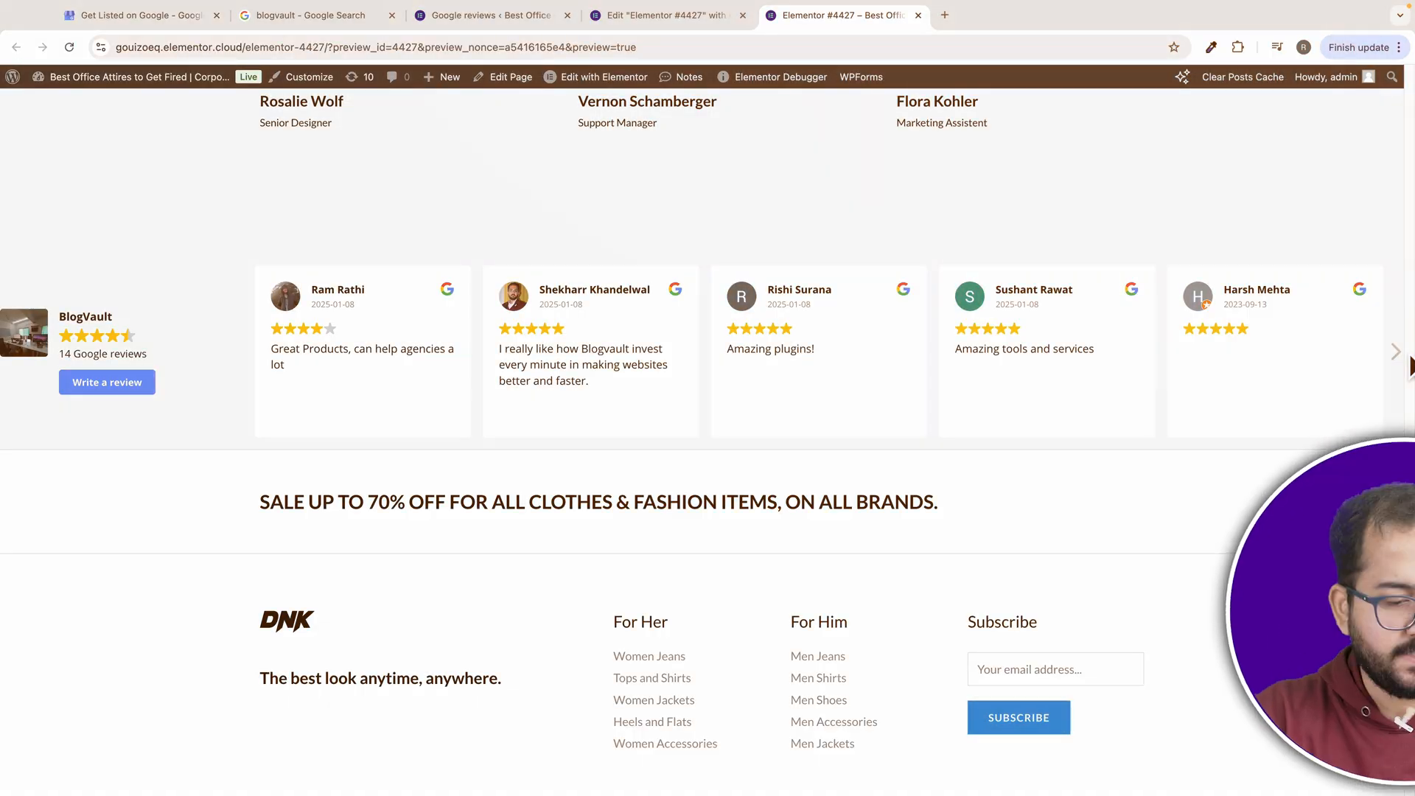
Step: Advance the live reviews slider twice, then return to the Elementor #4427 editor
{"action": "left_click", "coordinate": [1396, 352]}
{"action": "left_click", "coordinate": [1397, 353]}
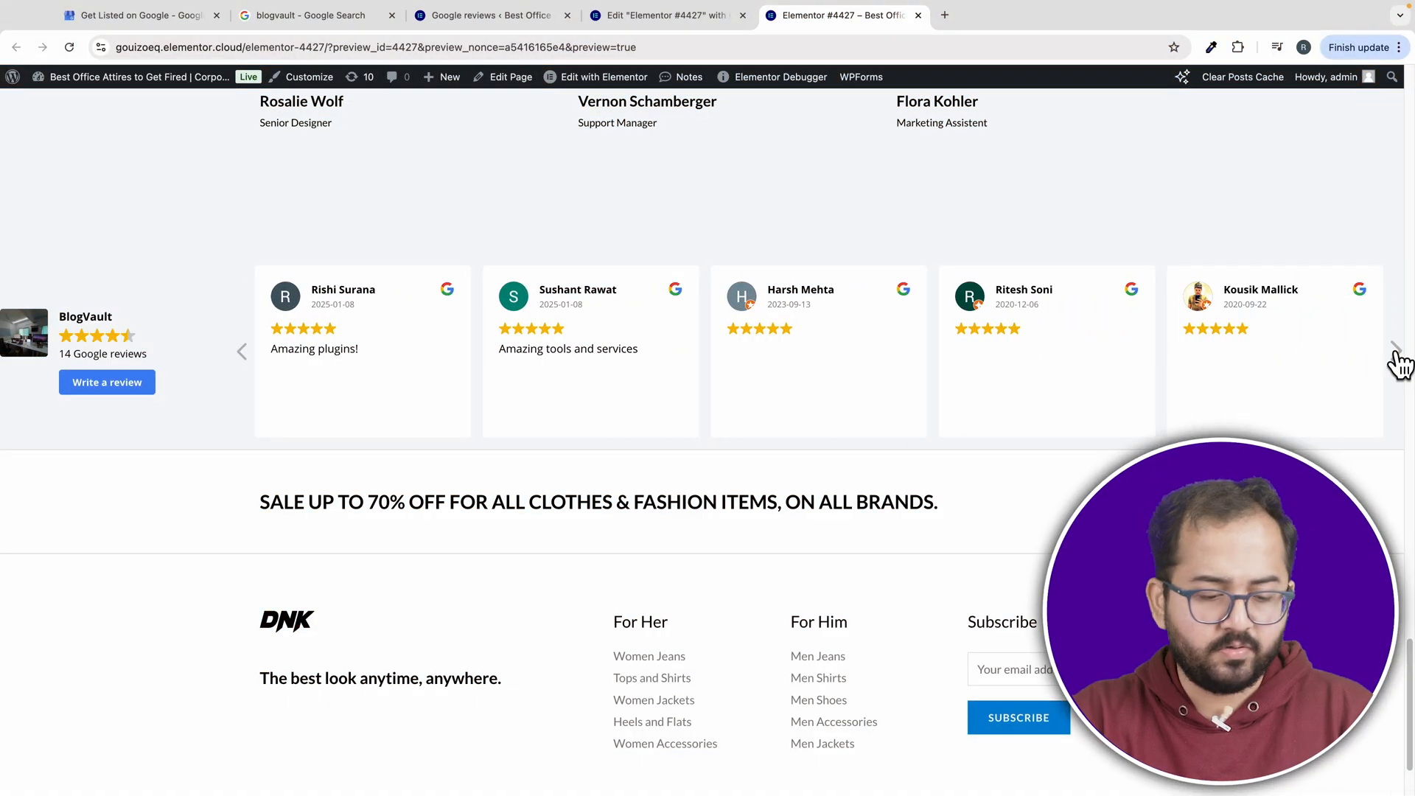
{"action": "left_click", "coordinate": [664, 14]}
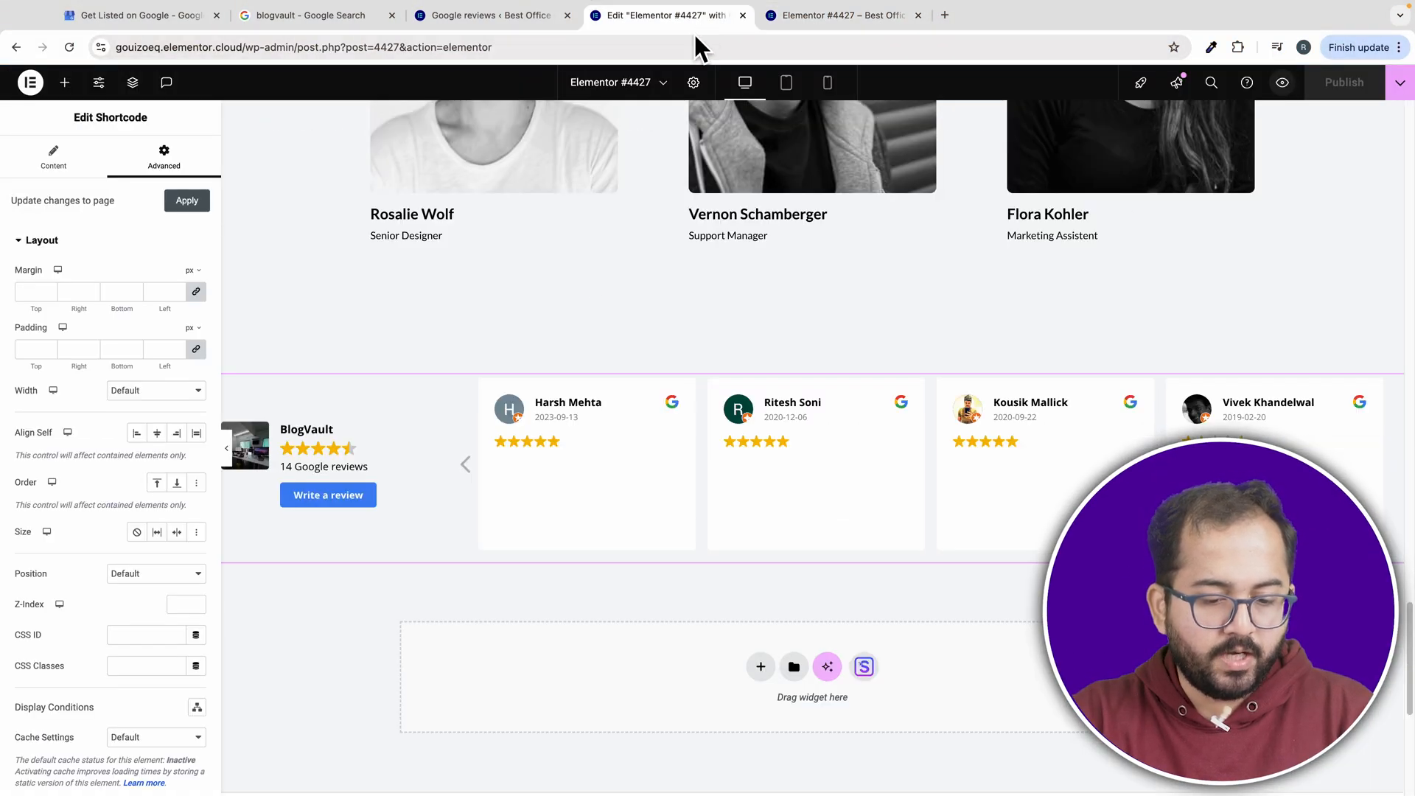
{"action": "mouse_move", "coordinate": [824, 465]}
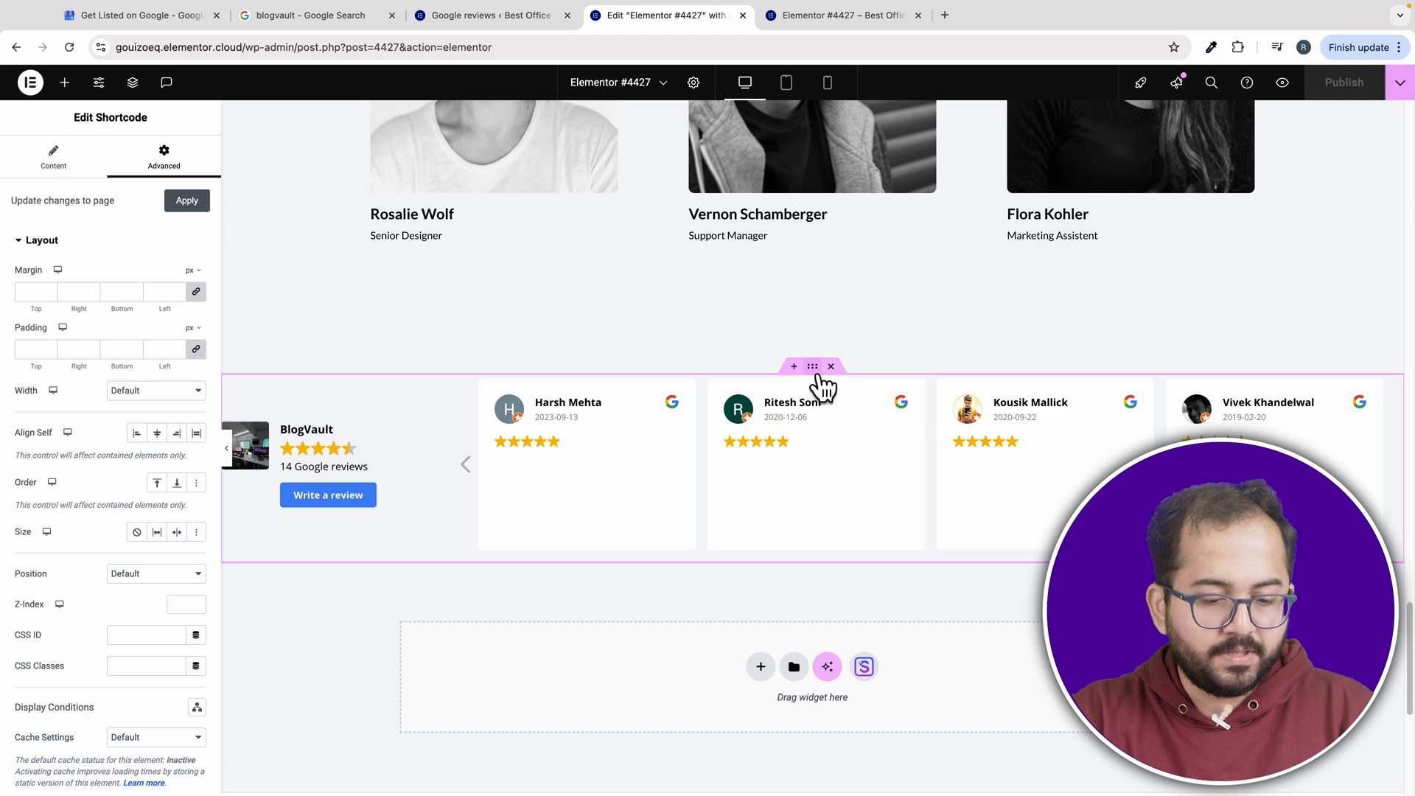
Step: Give the reviews section 50 px linked padding on all sides, then go to the Trustindex plugin settings
{"action": "left_click", "coordinate": [812, 366]}
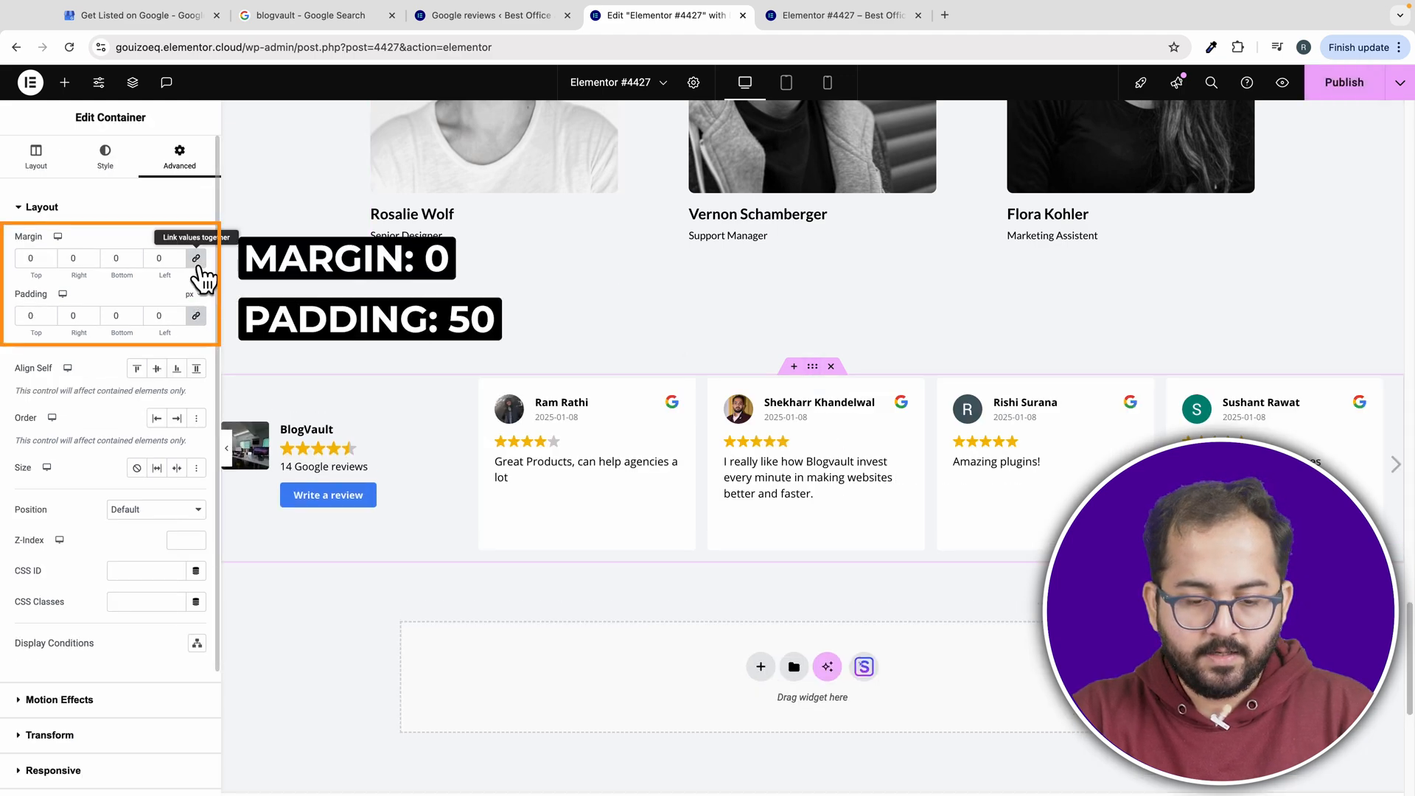
{"action": "left_click", "coordinate": [31, 316]}
{"action": "type", "text": "50"}
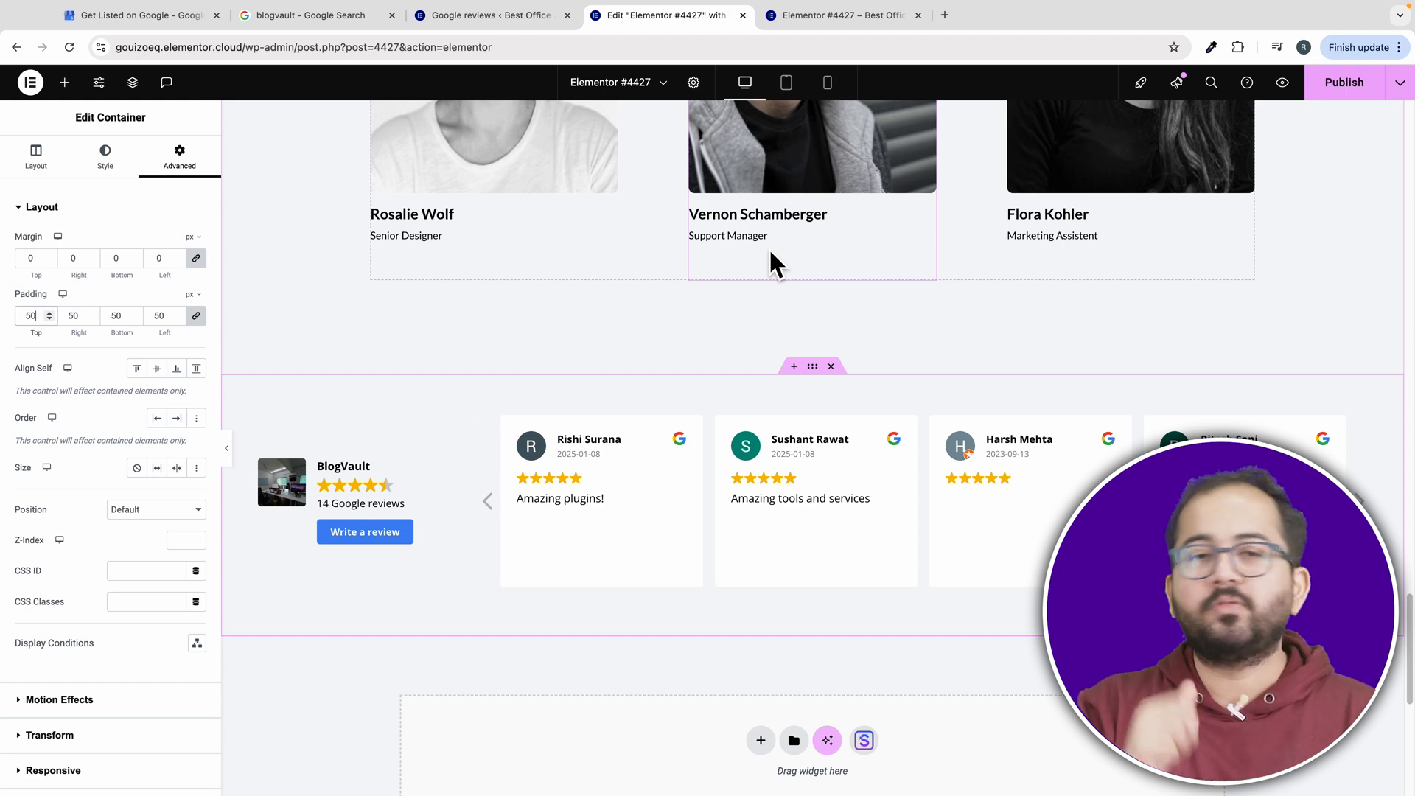
{"action": "left_click", "coordinate": [491, 15]}
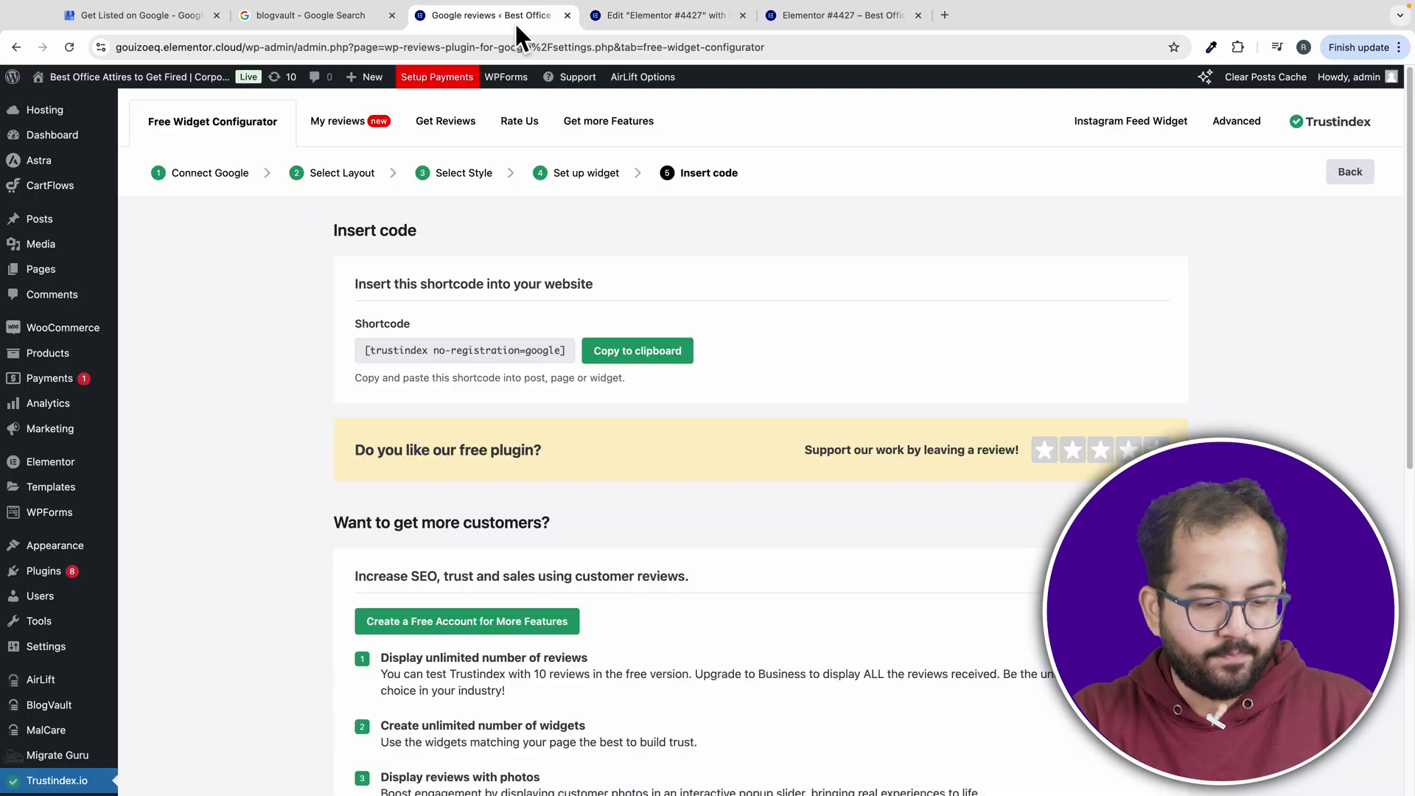
Step: Hide the one-star reviews from the widget in the My reviews list
{"action": "left_click", "coordinate": [350, 122]}
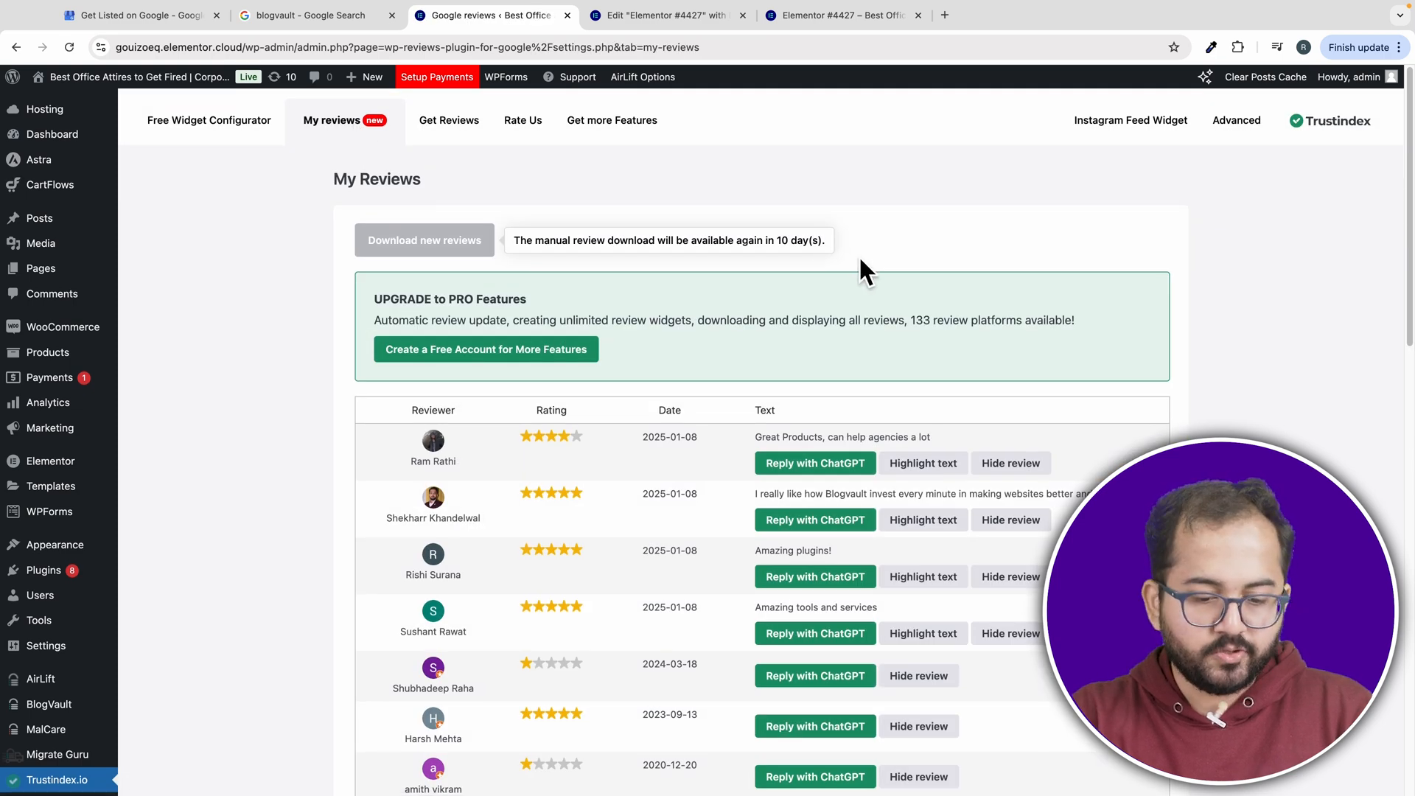
{"action": "scroll", "coordinate": [860, 256], "scroll_direction": "down", "scroll_amount": 2}
{"action": "scroll", "coordinate": [724, 316], "scroll_direction": "down", "scroll_amount": 3}
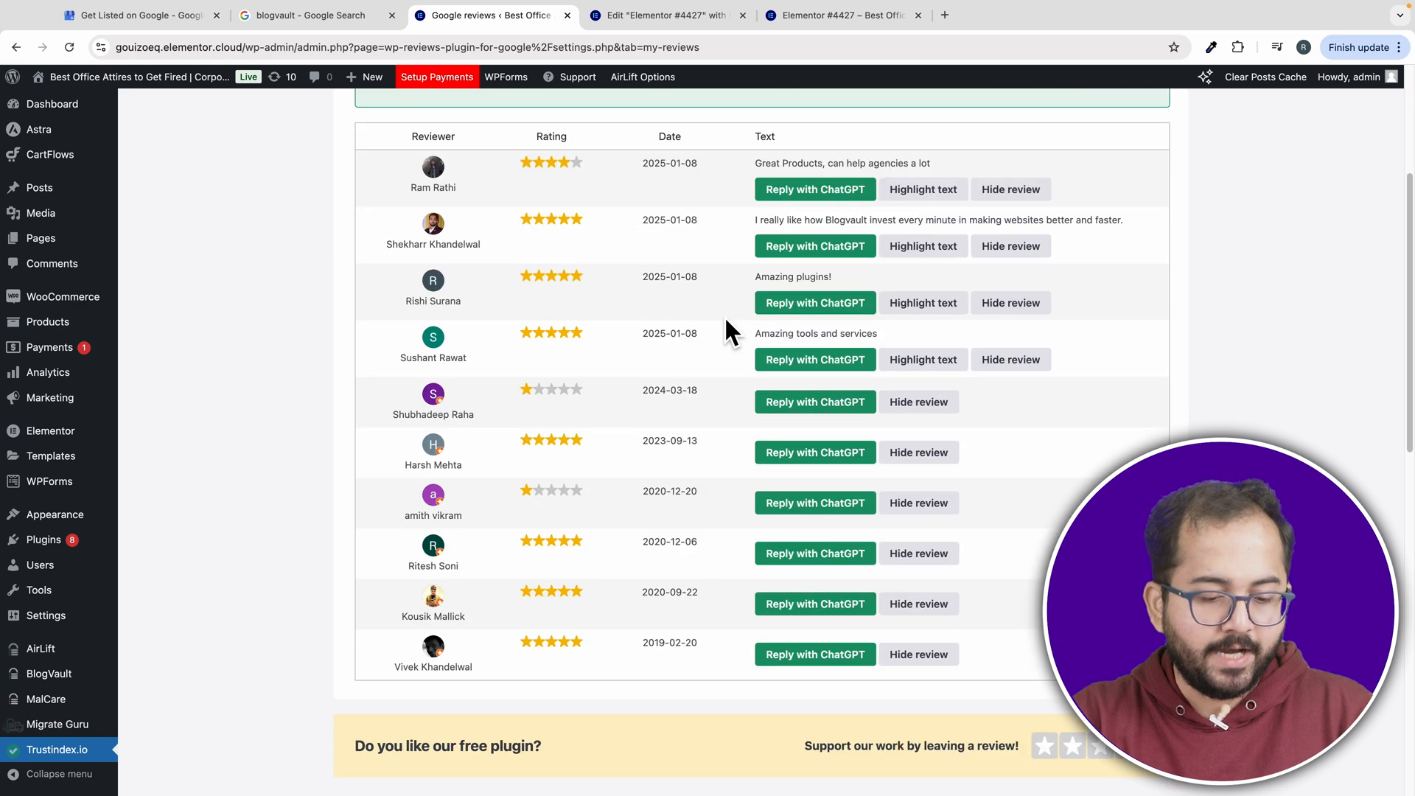
{"action": "scroll", "coordinate": [724, 315], "scroll_direction": "up", "scroll_amount": 1}
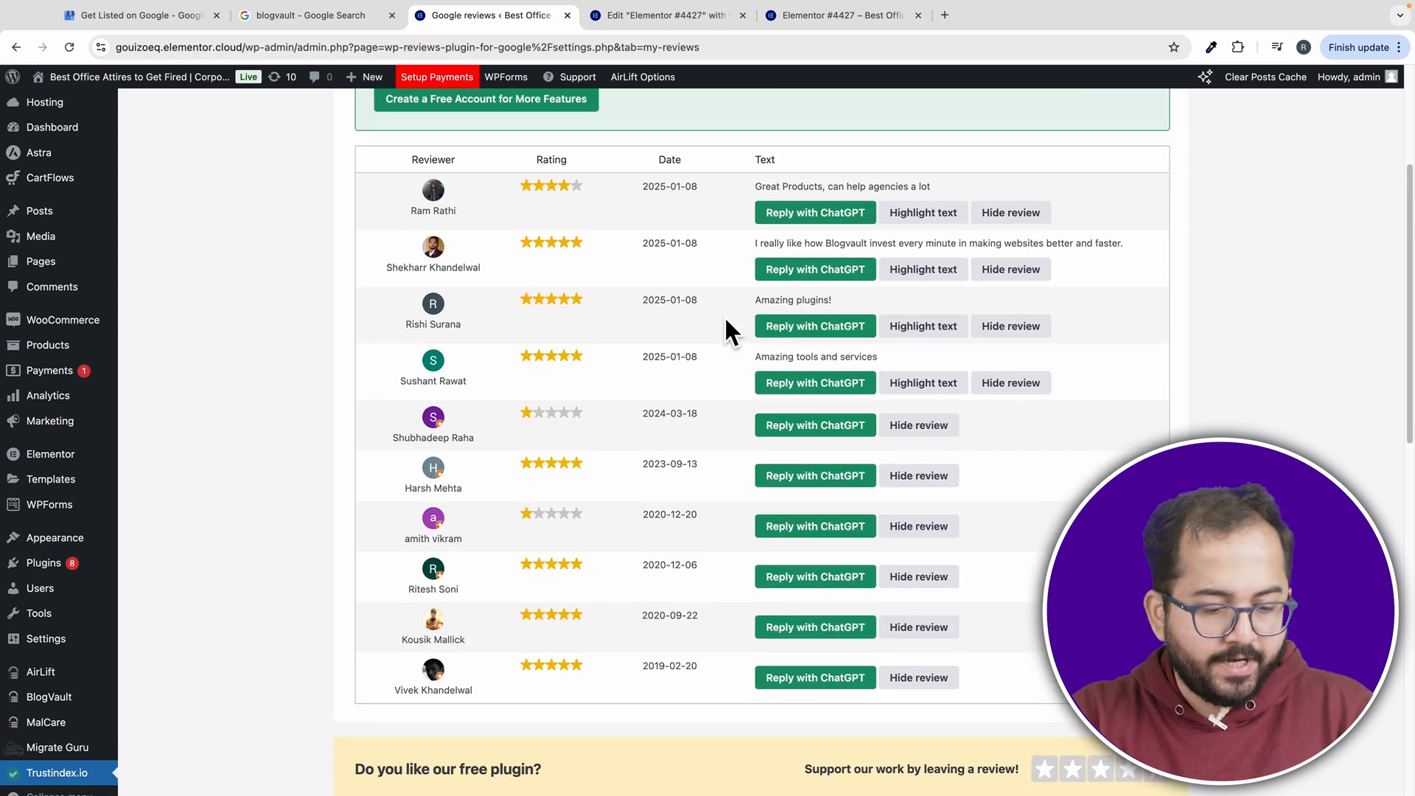
{"action": "left_click", "coordinate": [918, 426]}
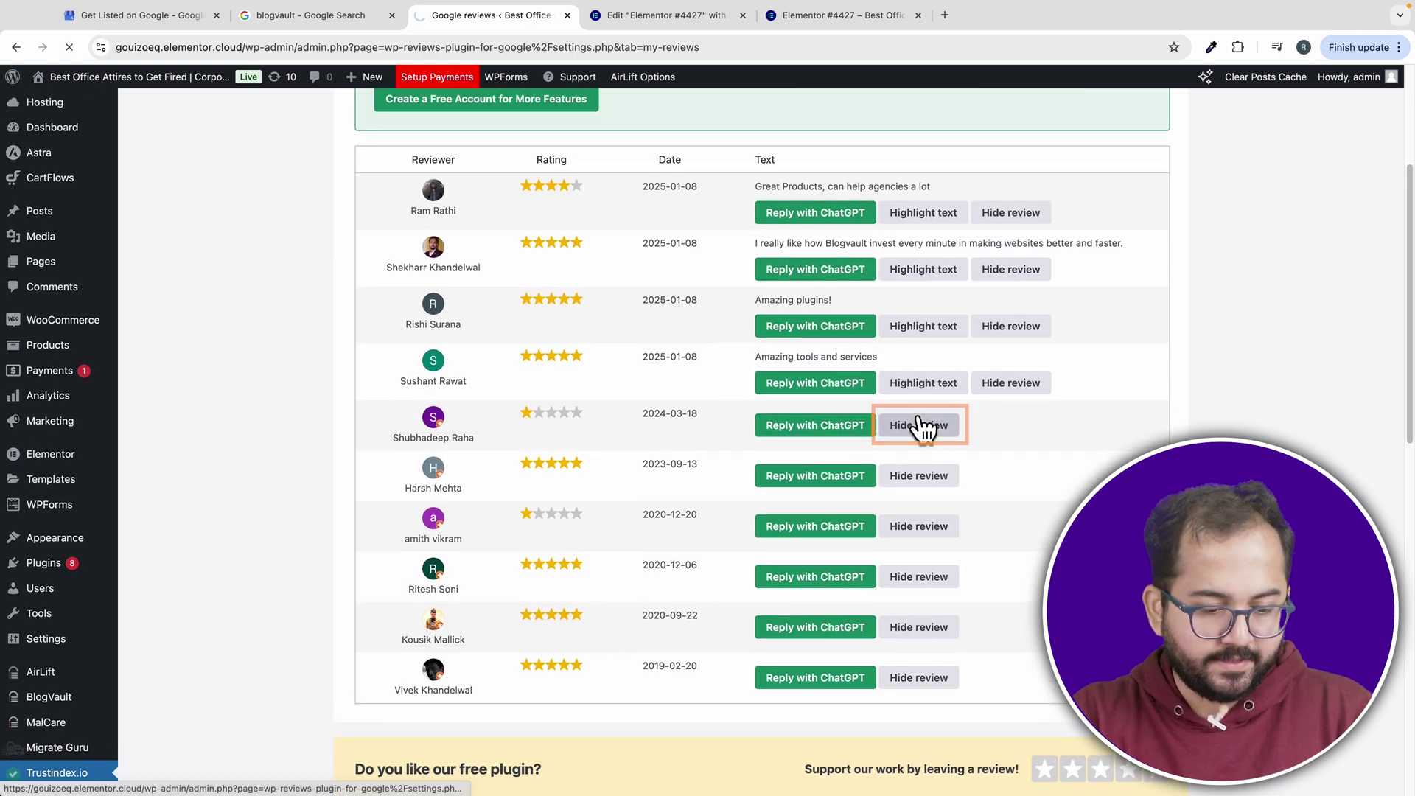
{"action": "left_click", "coordinate": [921, 272]}
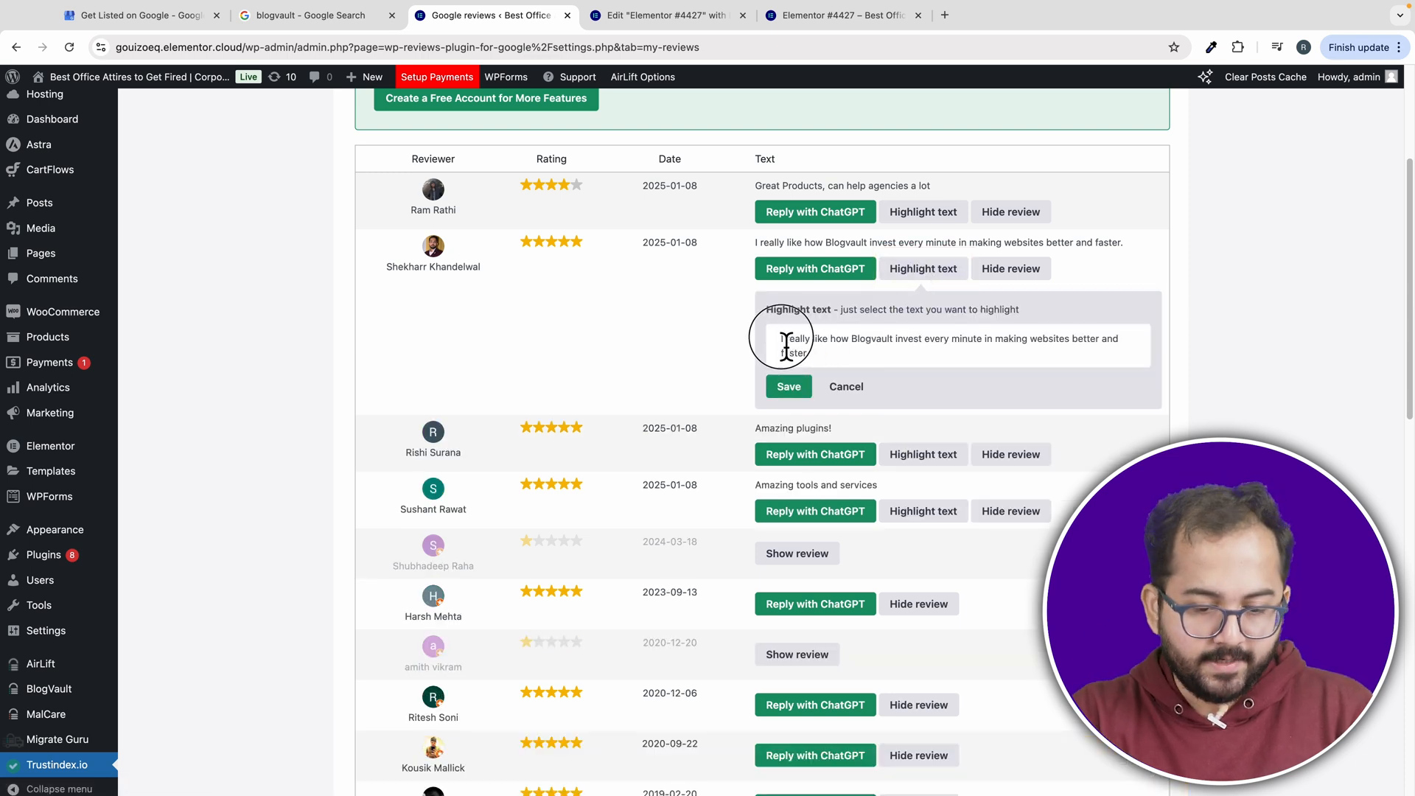
{"action": "left_click_drag", "start_coordinate": [783, 339], "coordinate": [1099, 339]}
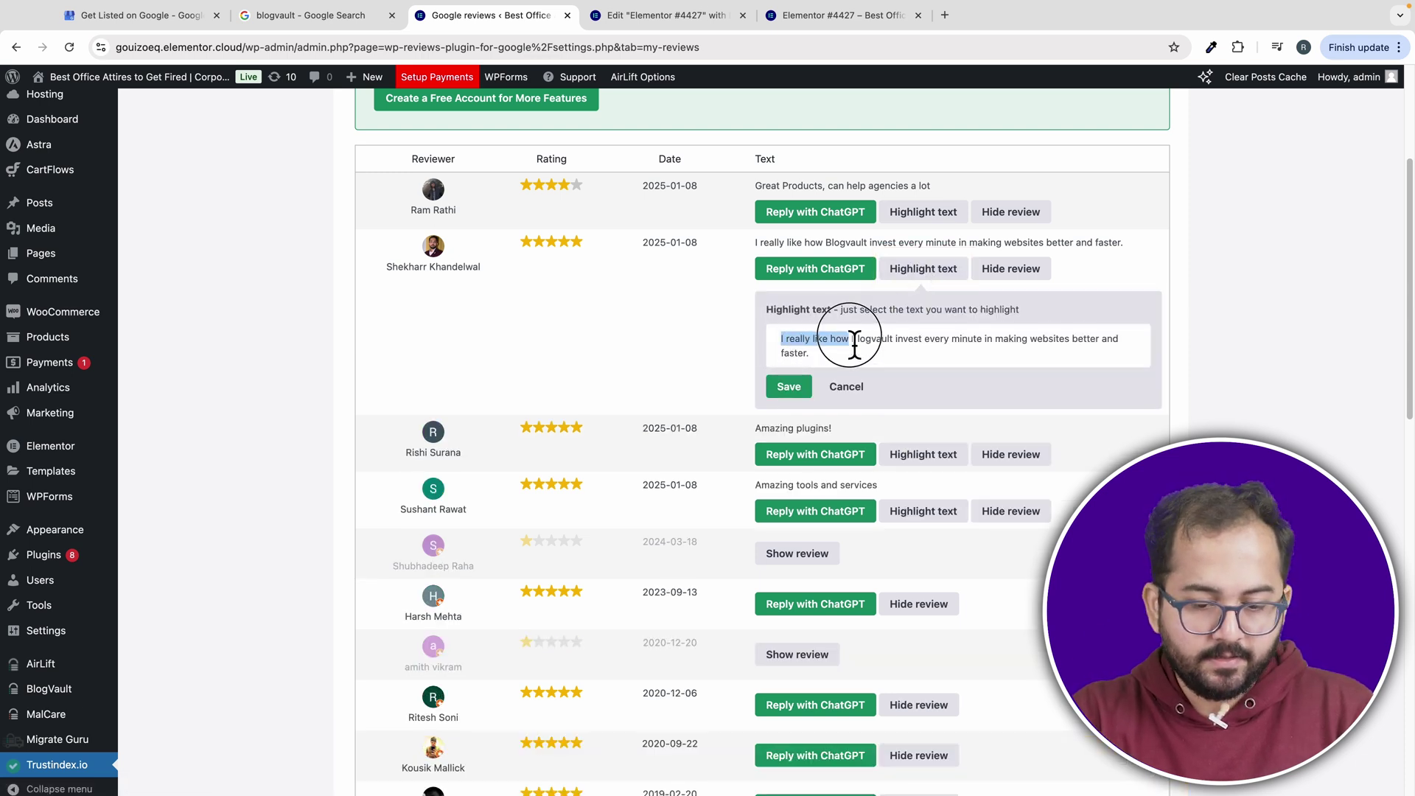
{"action": "left_click", "coordinate": [788, 386]}
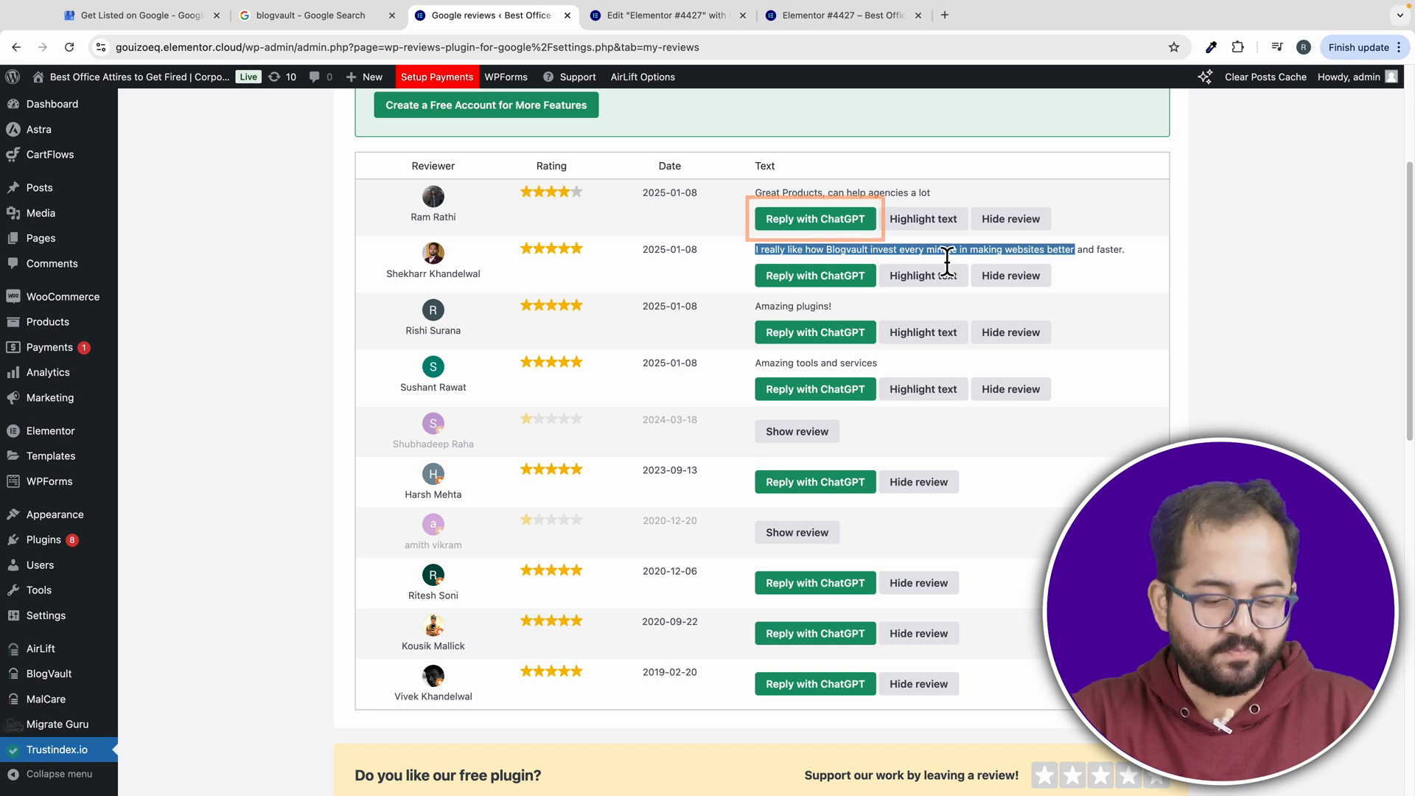
Step: Generate a ChatGPT reply to the four-star review and upload it to Google
{"action": "left_click", "coordinate": [852, 224]}
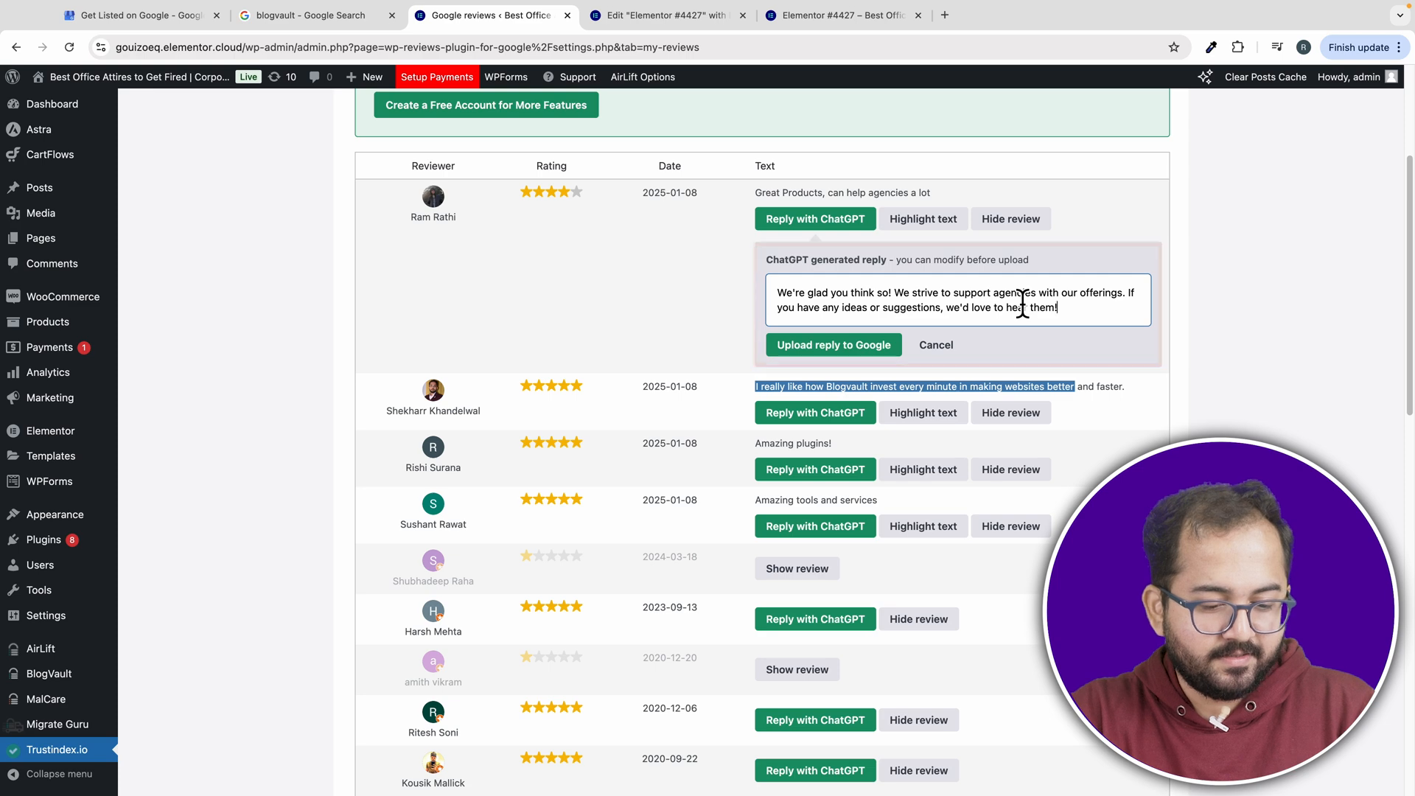
{"action": "left_click", "coordinate": [834, 343]}
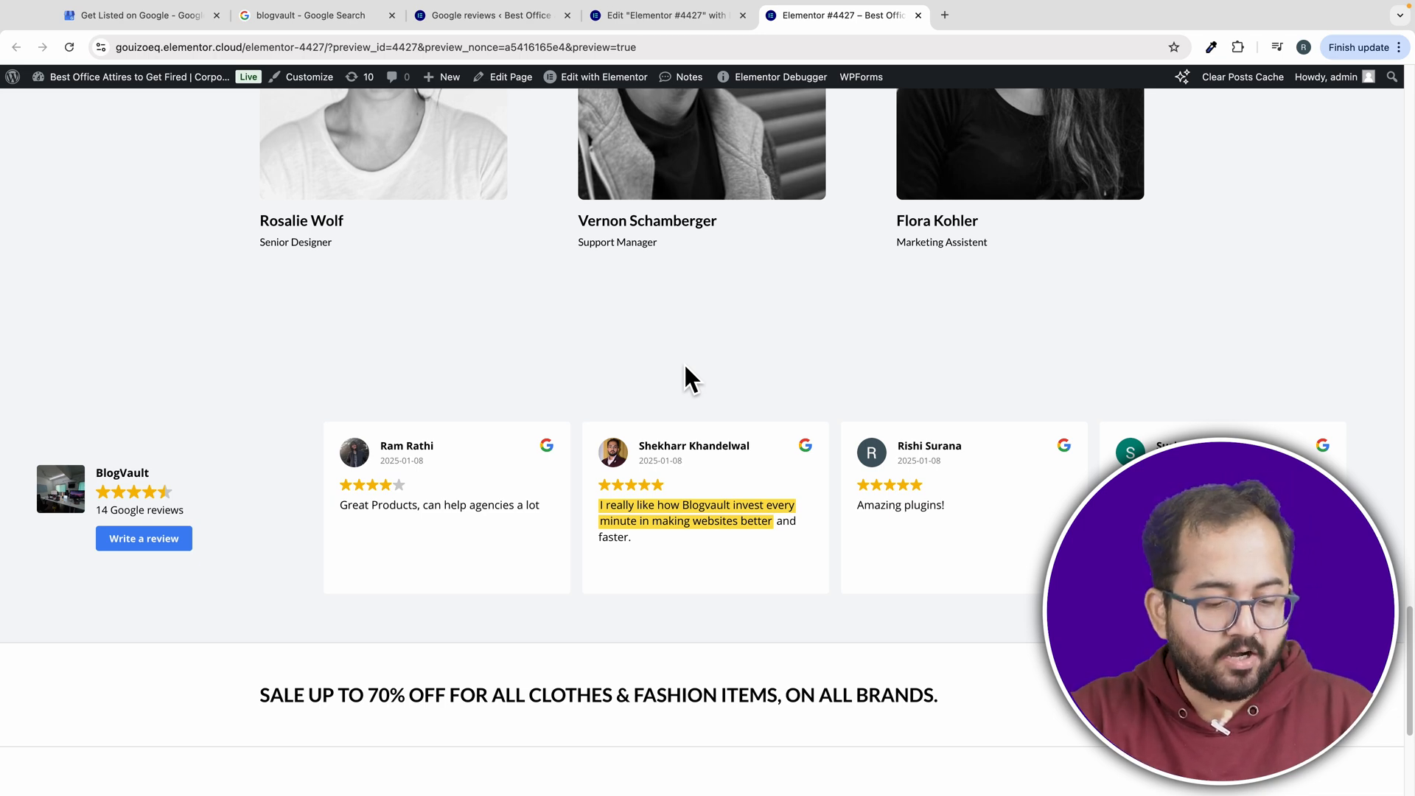
{"action": "key", "text": "ctrl+3"}
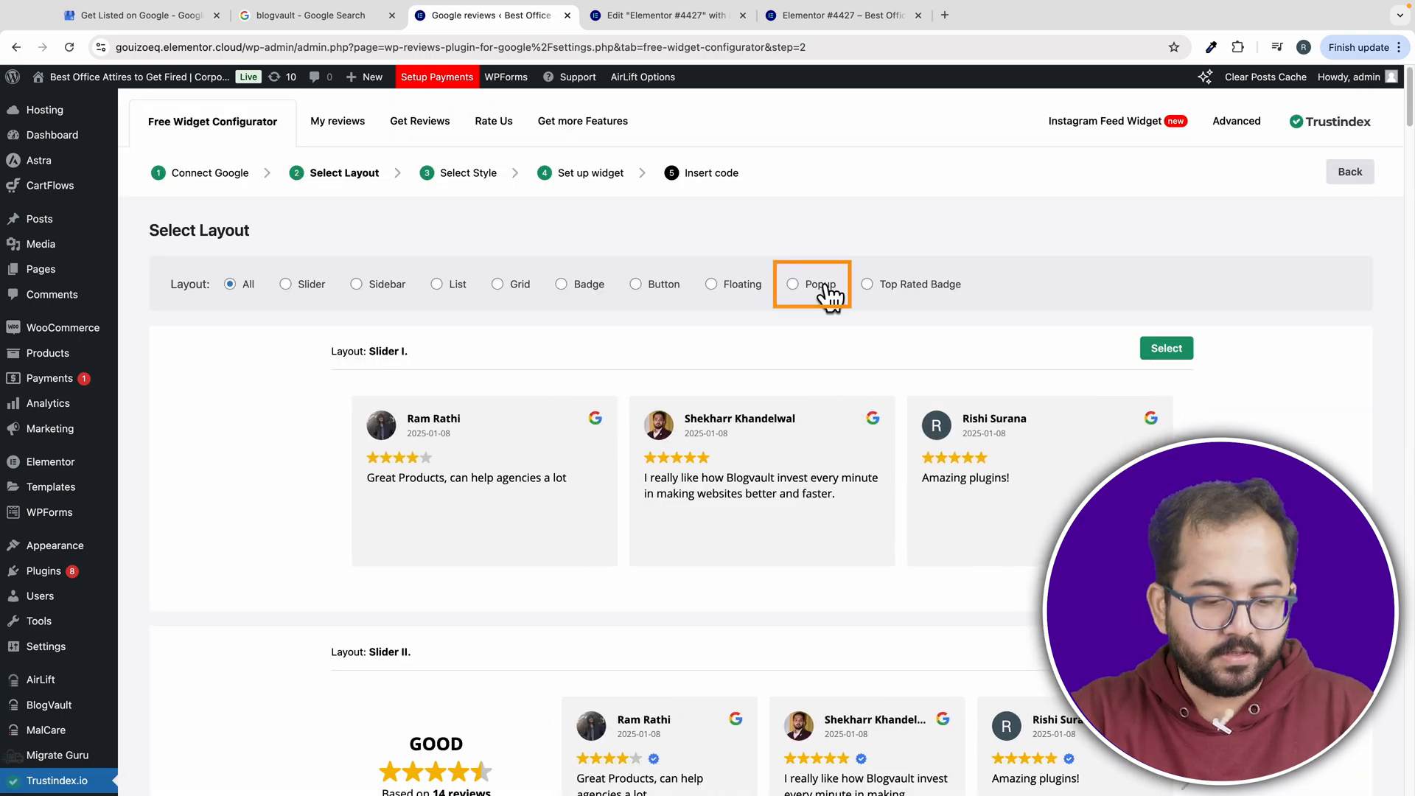
Step: Select the Button VII popup layout and copy its shortcode for the Elementor page
{"action": "left_click", "coordinate": [822, 285]}
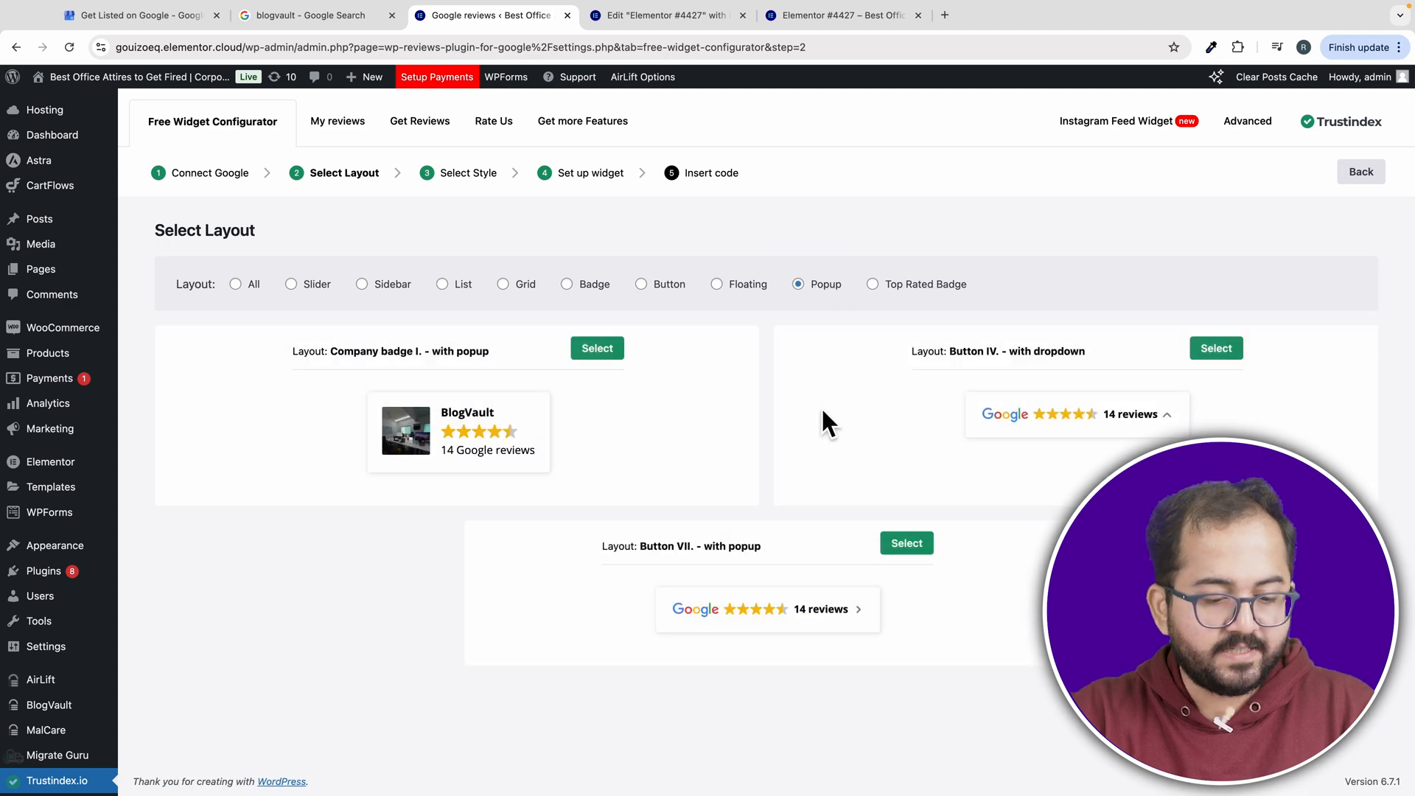
{"action": "left_click", "coordinate": [907, 544]}
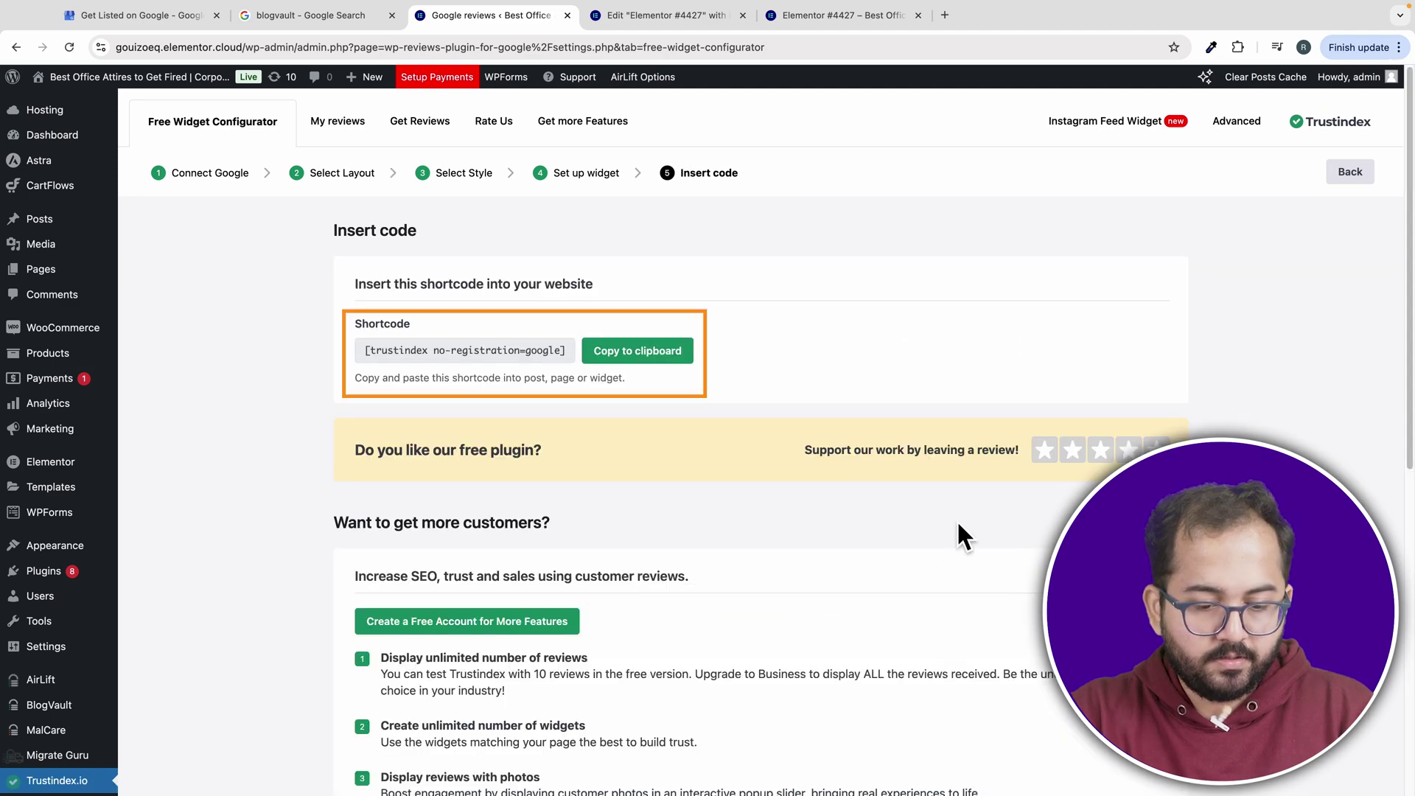
{"action": "left_click", "coordinate": [648, 357]}
{"action": "left_click", "coordinate": [660, 14]}
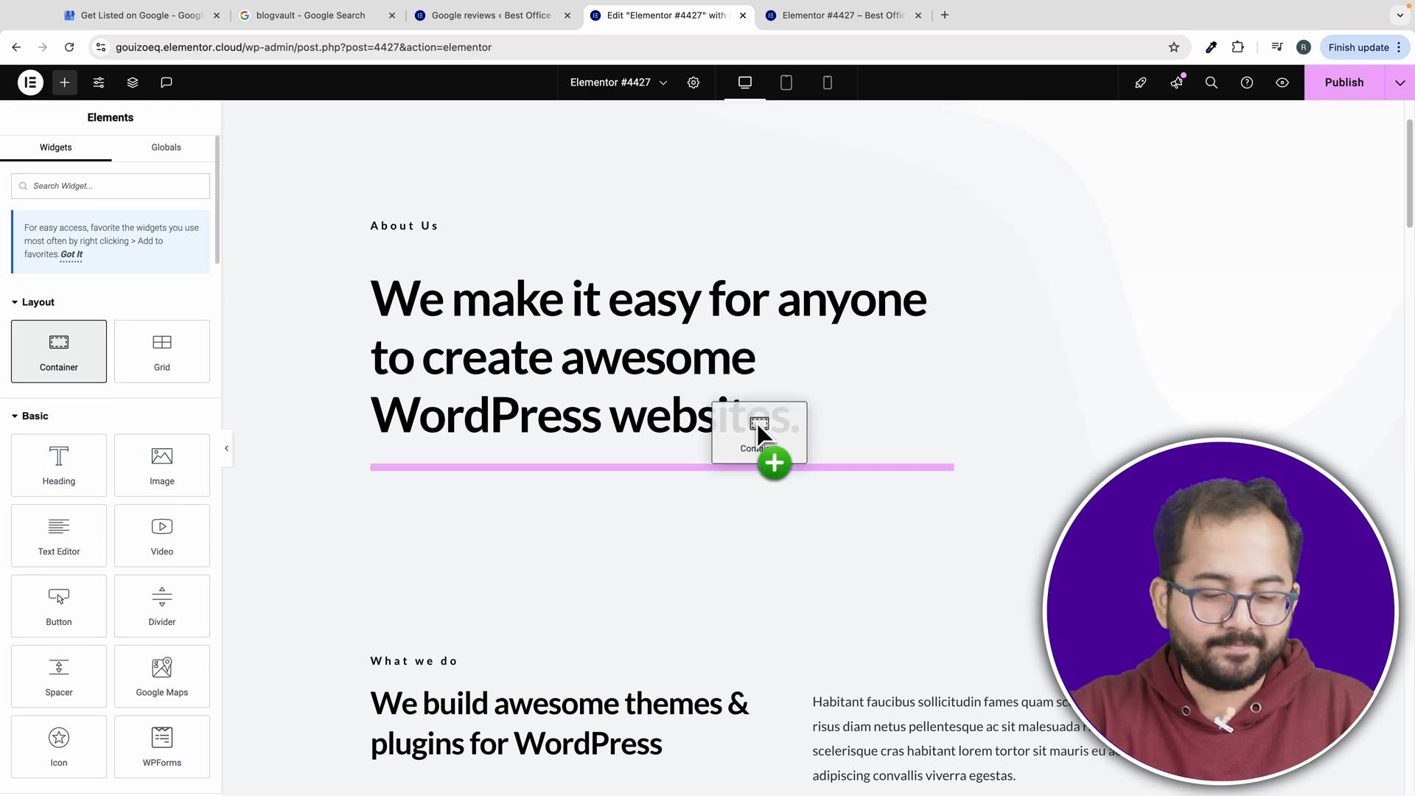
Step: Add a shortcode widget under About Us with the Trustindex popup button shortcode applied
{"action": "left_click_drag", "start_coordinate": [58, 347], "coordinate": [763, 426]}
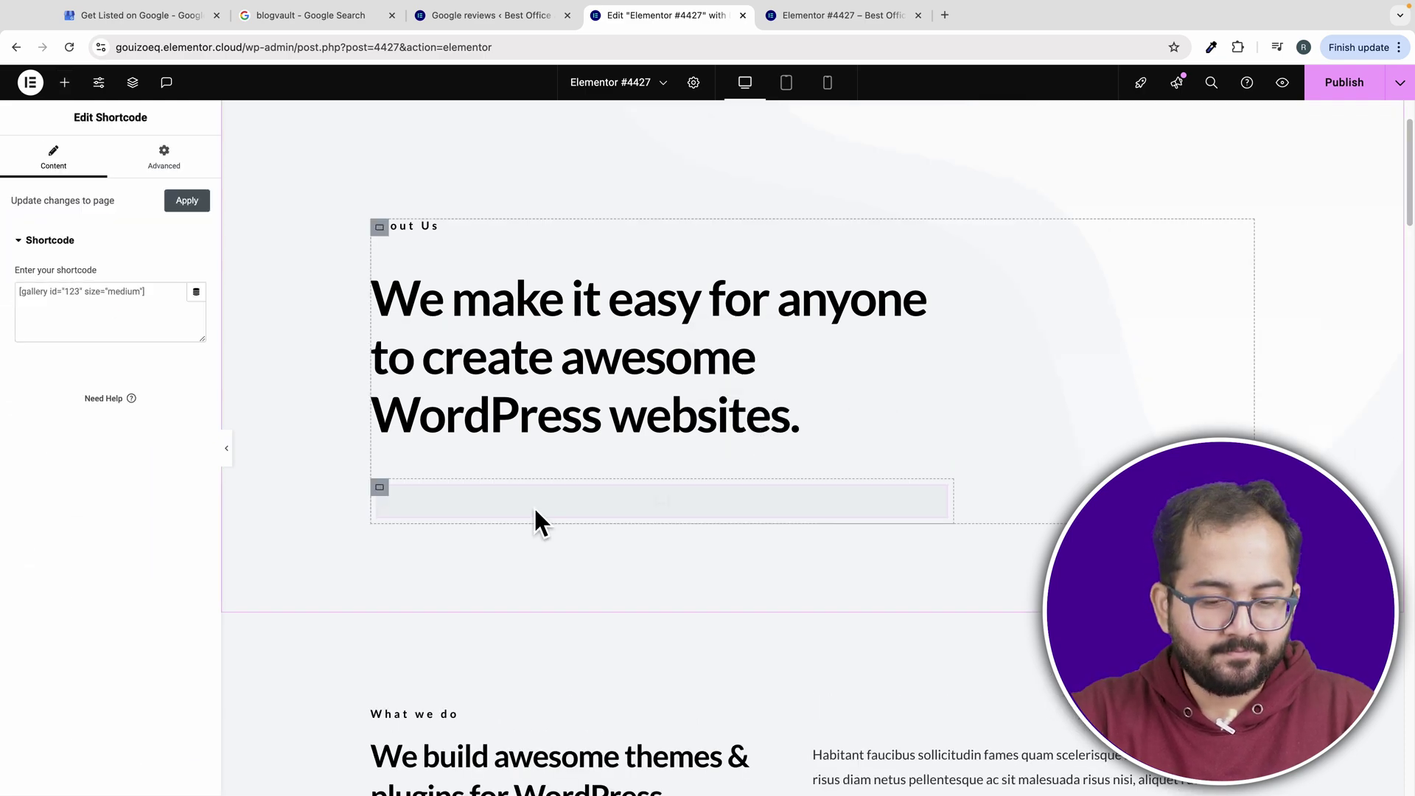
{"action": "right_click", "coordinate": [110, 292]}
{"action": "left_click", "coordinate": [158, 412]}
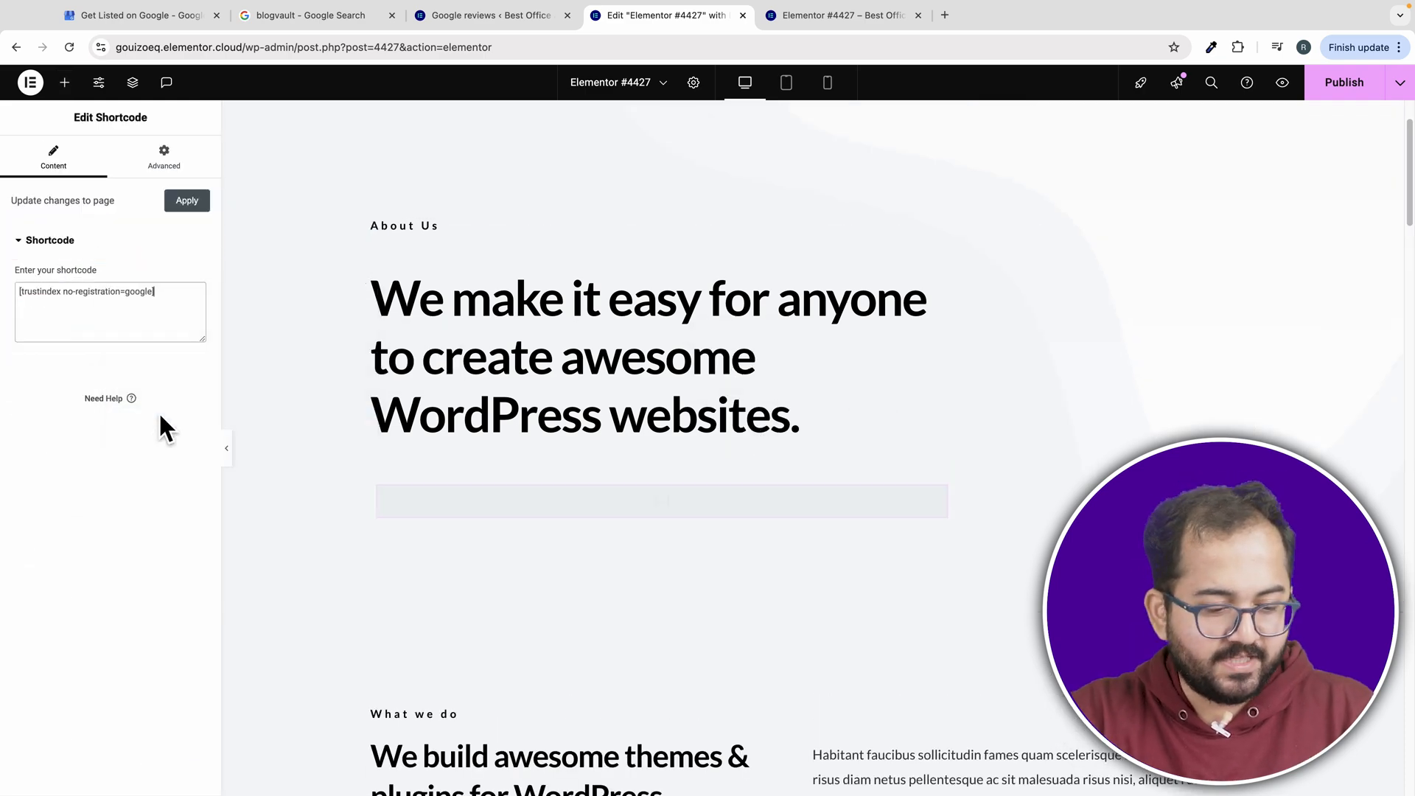
{"action": "left_click", "coordinate": [187, 201]}
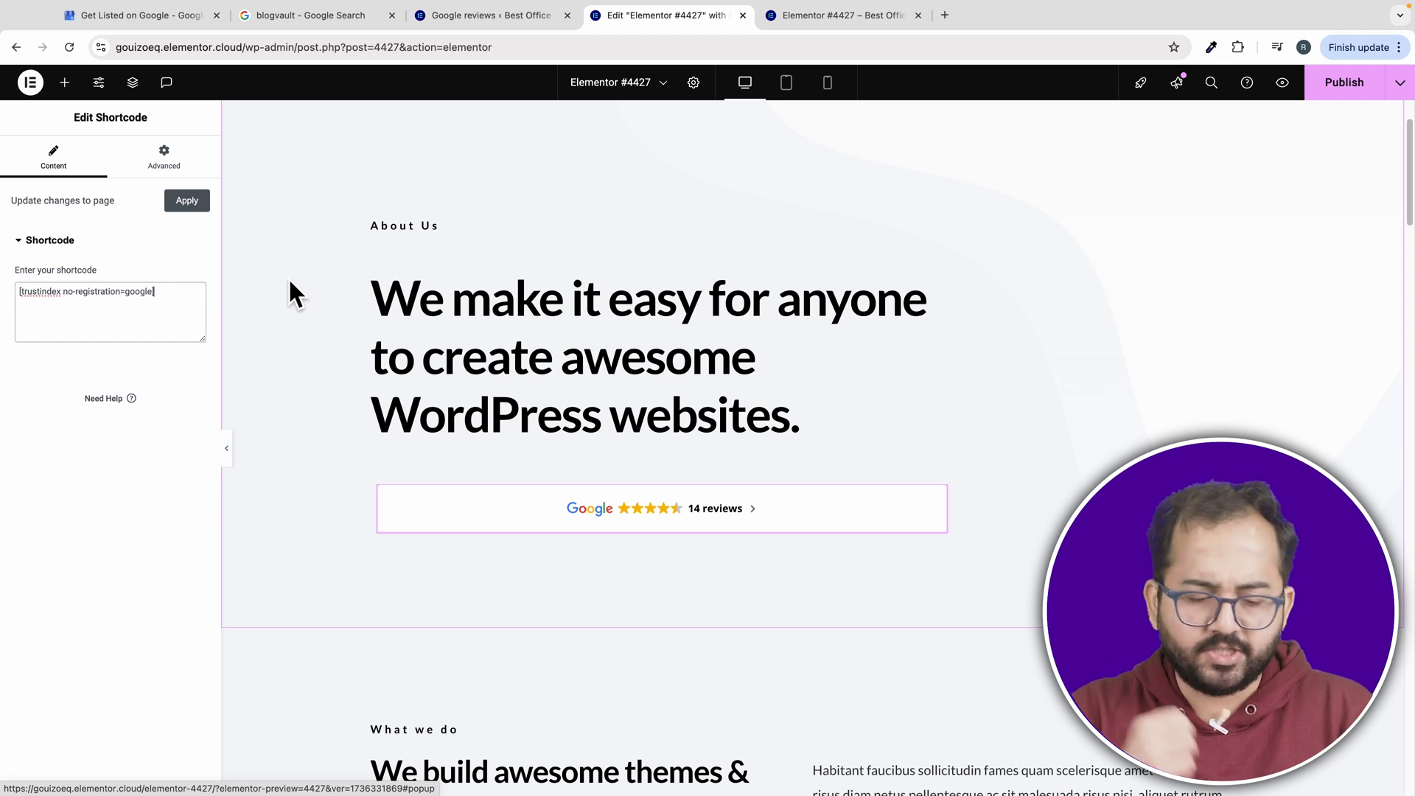
Step: Edit the Google BlogVault review to 'Amazing plugins for WordPress!' and post it
{"action": "key", "text": "ctrl+2"}
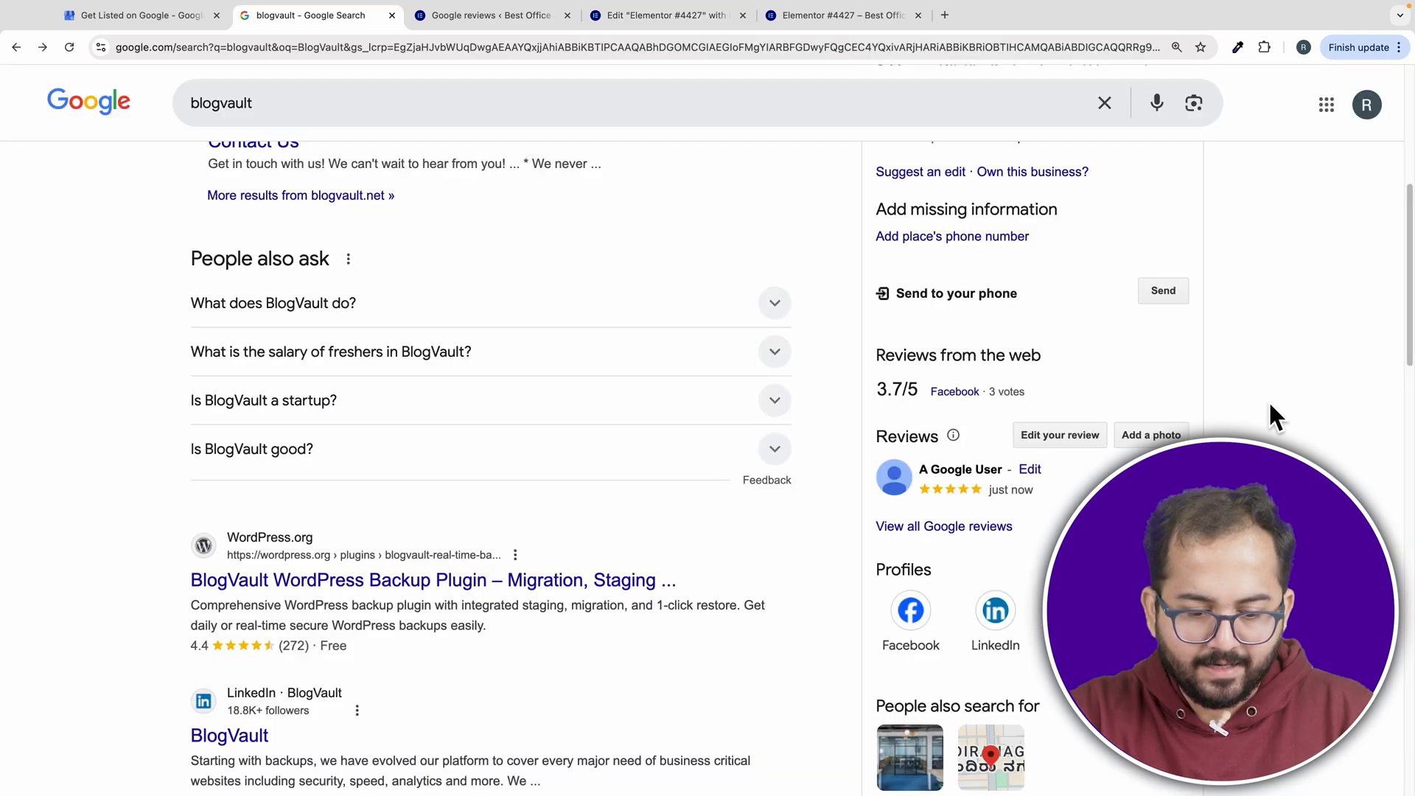
{"action": "left_click", "coordinate": [1059, 434]}
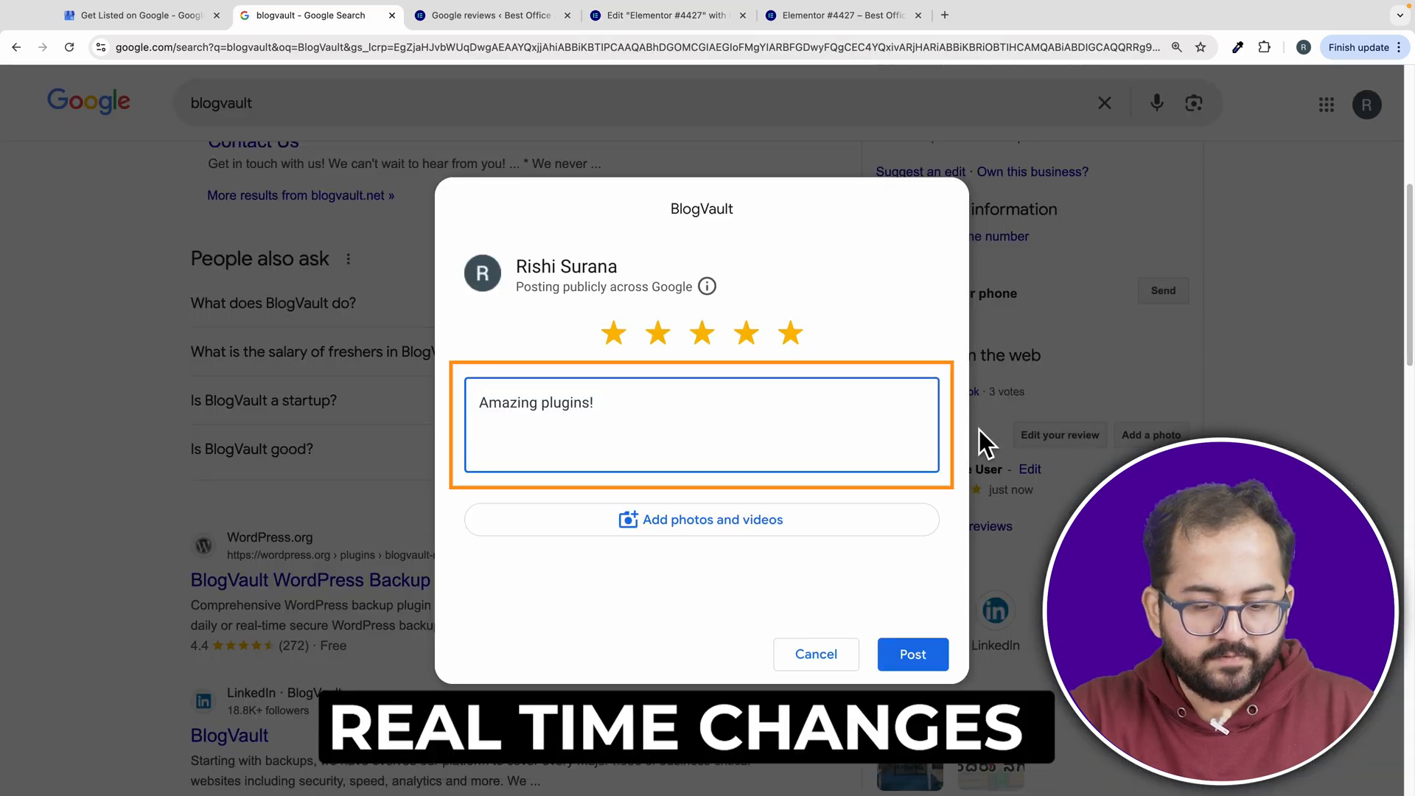
{"action": "type", "text": "for WordPress!"}
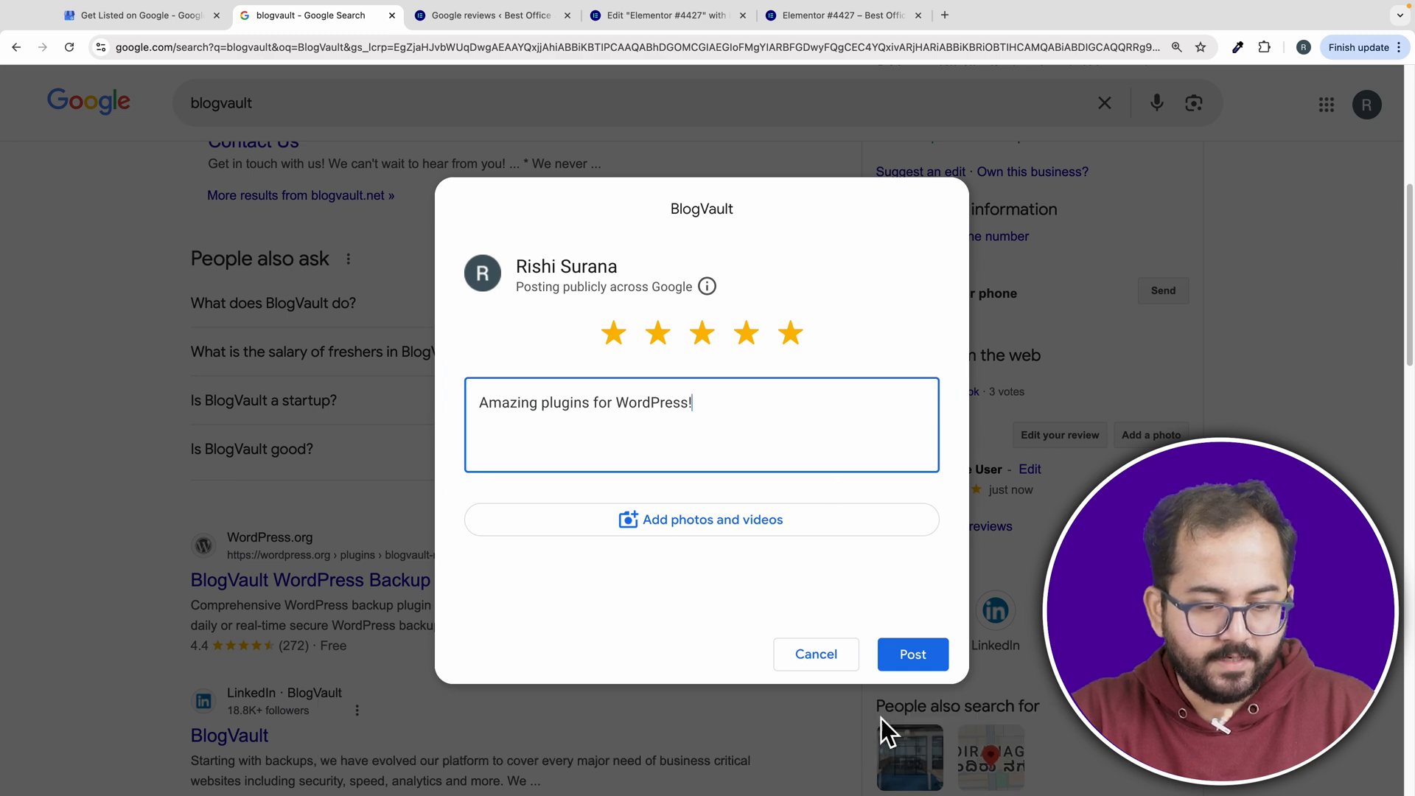
{"action": "left_click", "coordinate": [913, 654]}
{"action": "key", "text": "ctrl+3"}
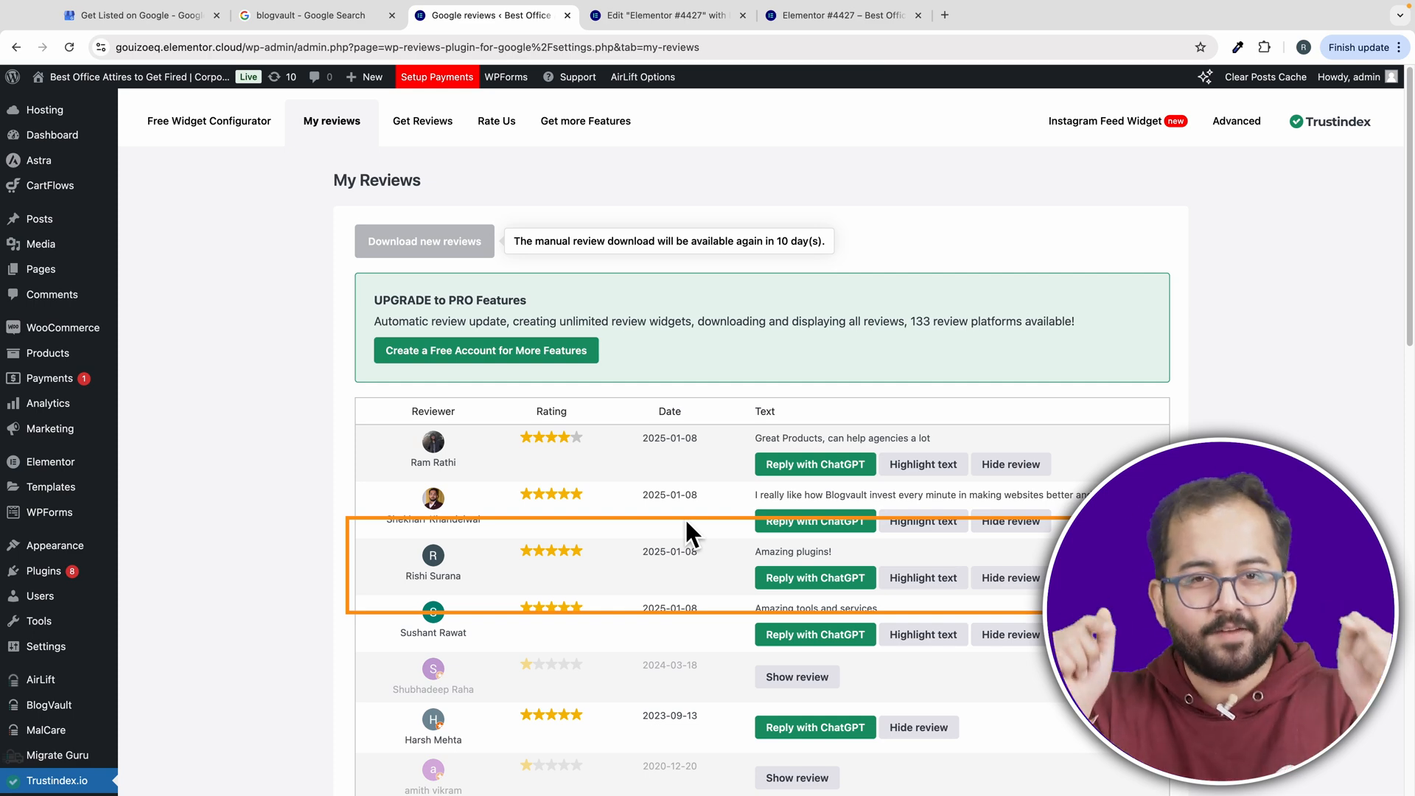
{"action": "scroll", "coordinate": [684, 517], "scroll_direction": "down", "scroll_amount": 1}
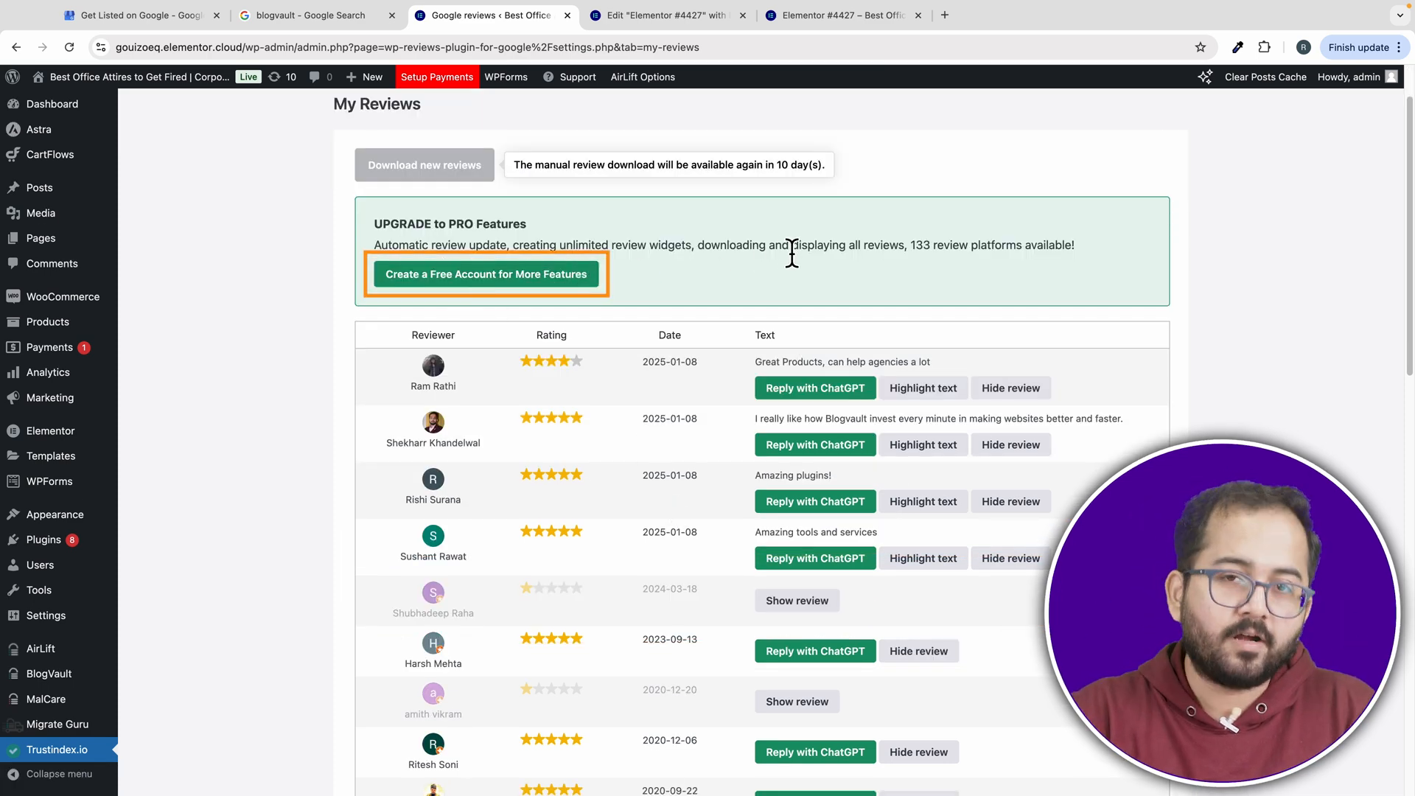
Step: Sign up for a free Trustindex.io account with the saved details
{"action": "left_click", "coordinate": [587, 286]}
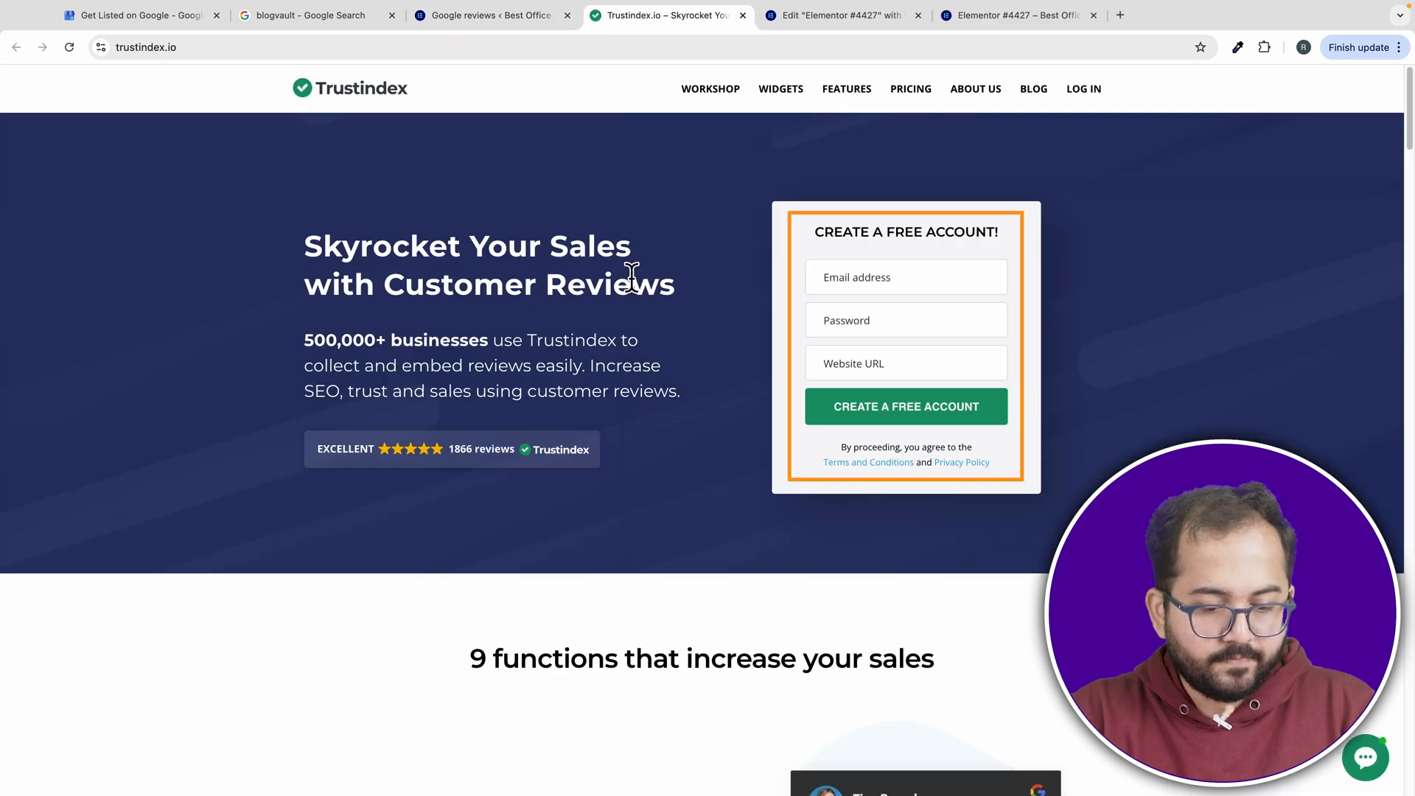
{"action": "left_click", "coordinate": [947, 415]}
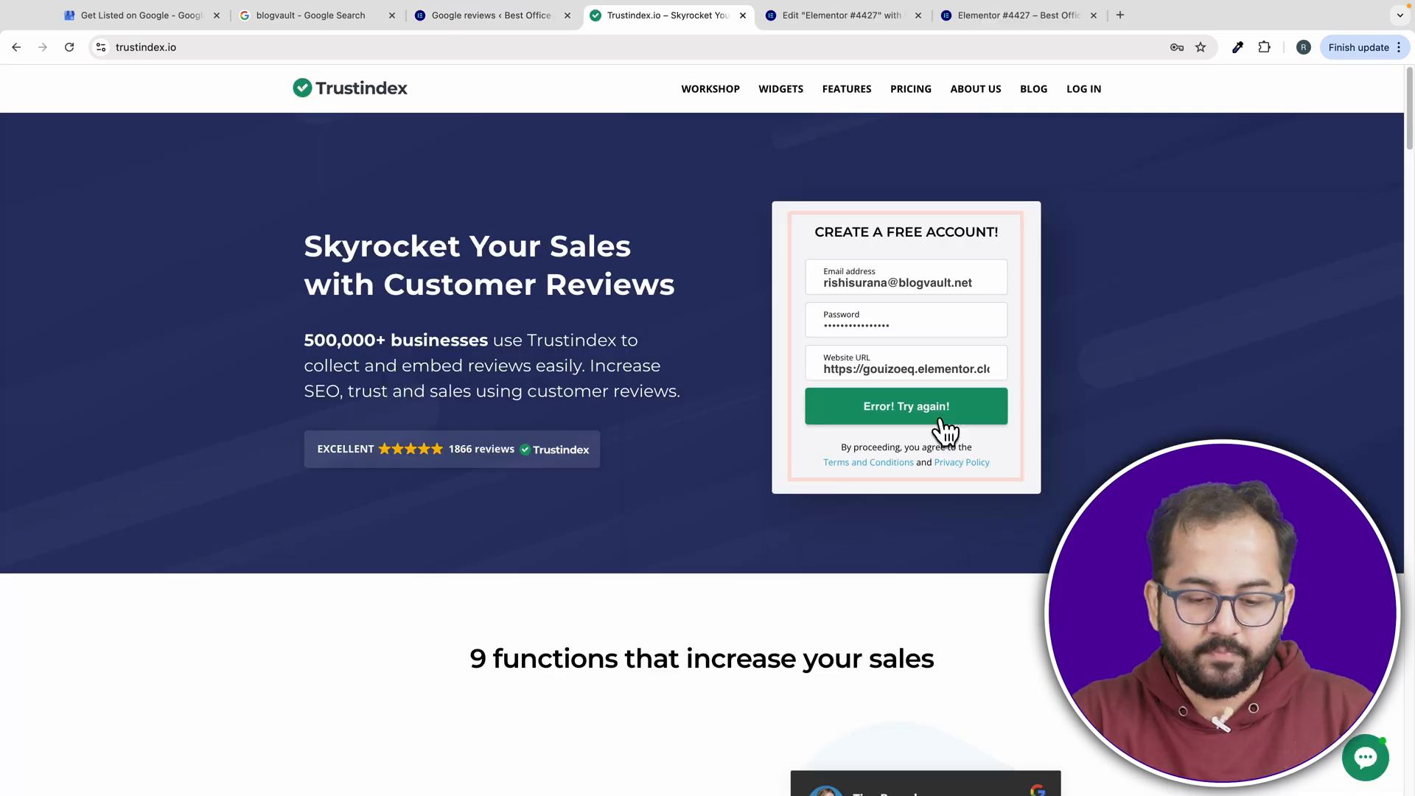
{"action": "left_click", "coordinate": [946, 415]}
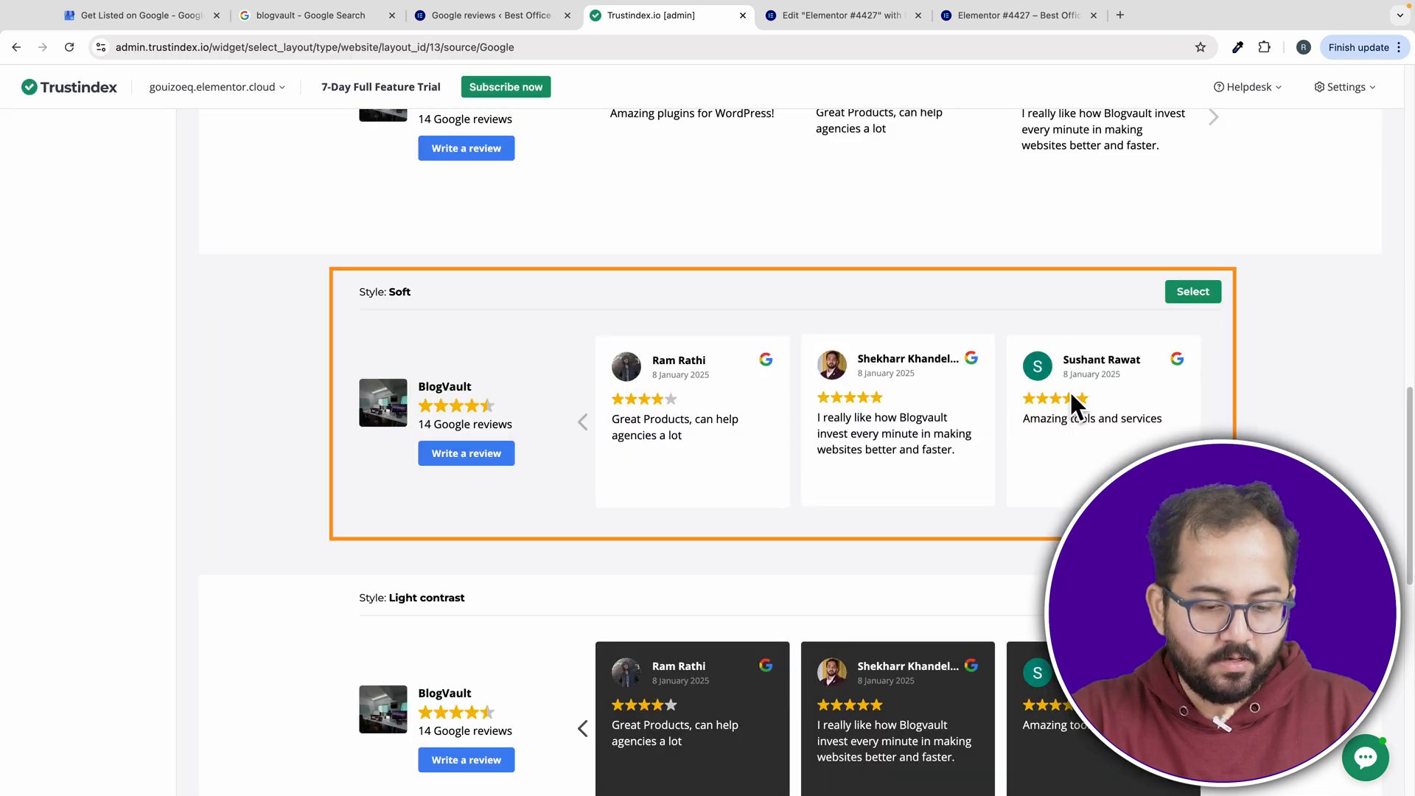
Step: Save a Soft-style reviews slider widget and copy its WordPress shortcode
{"action": "left_click", "coordinate": [1193, 291]}
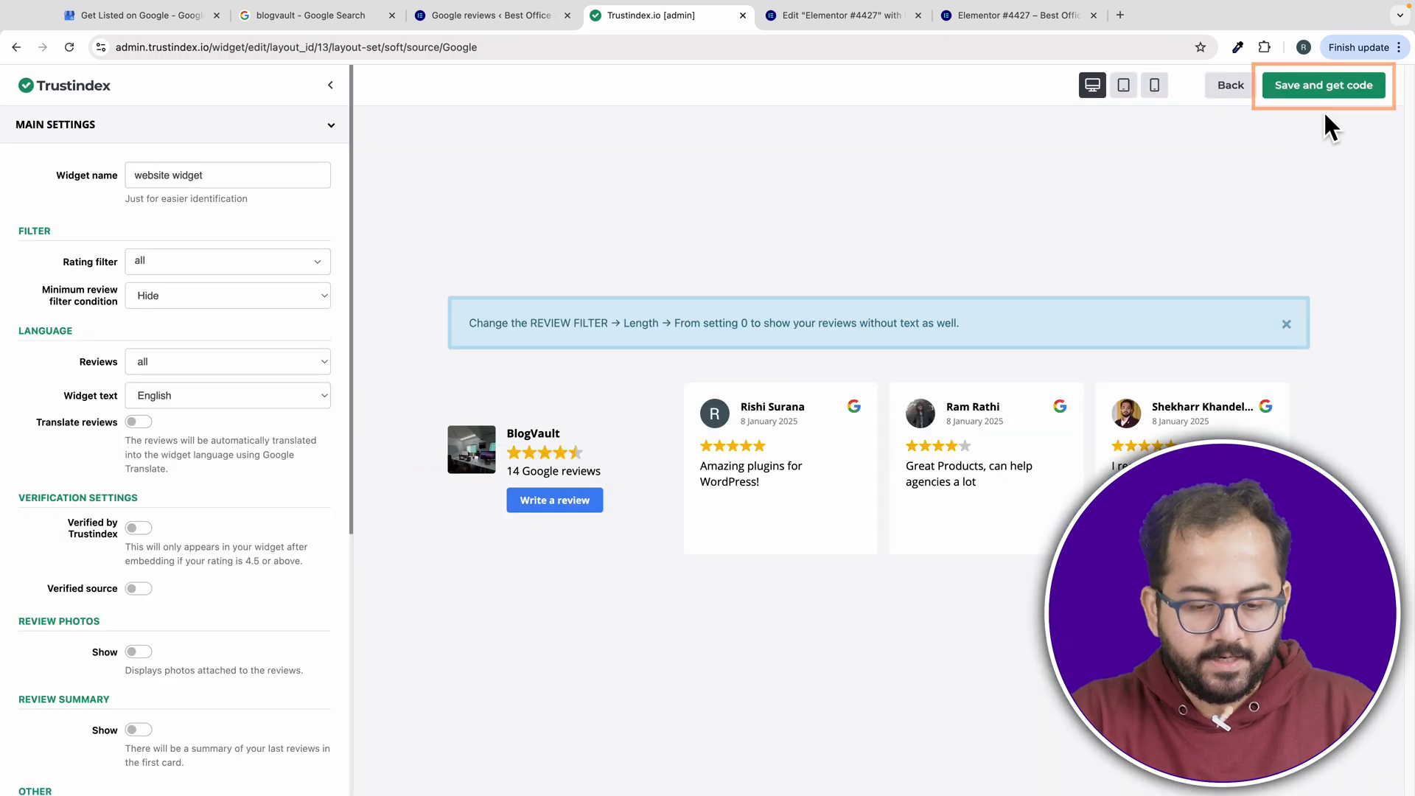
{"action": "left_click", "coordinate": [1323, 85]}
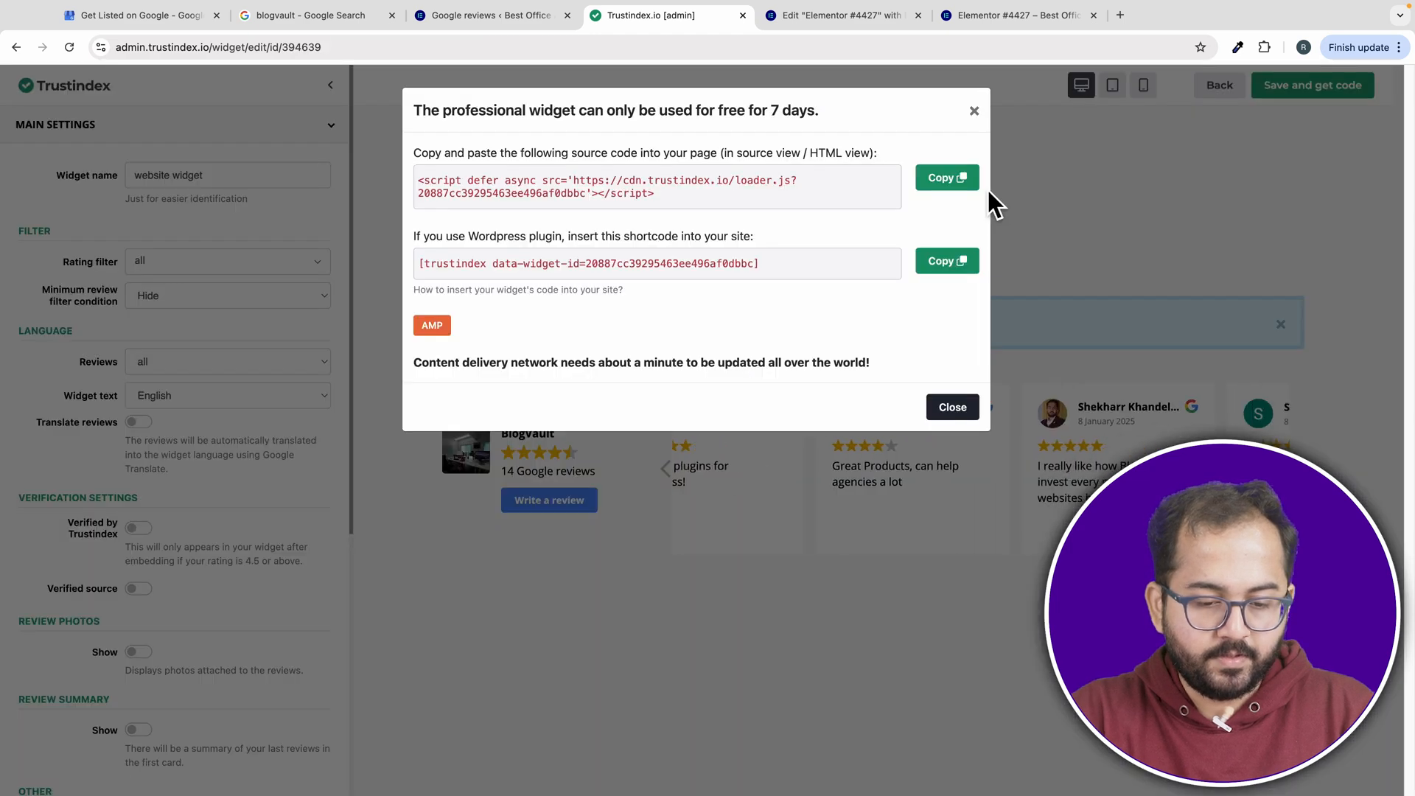
{"action": "left_click", "coordinate": [947, 261]}
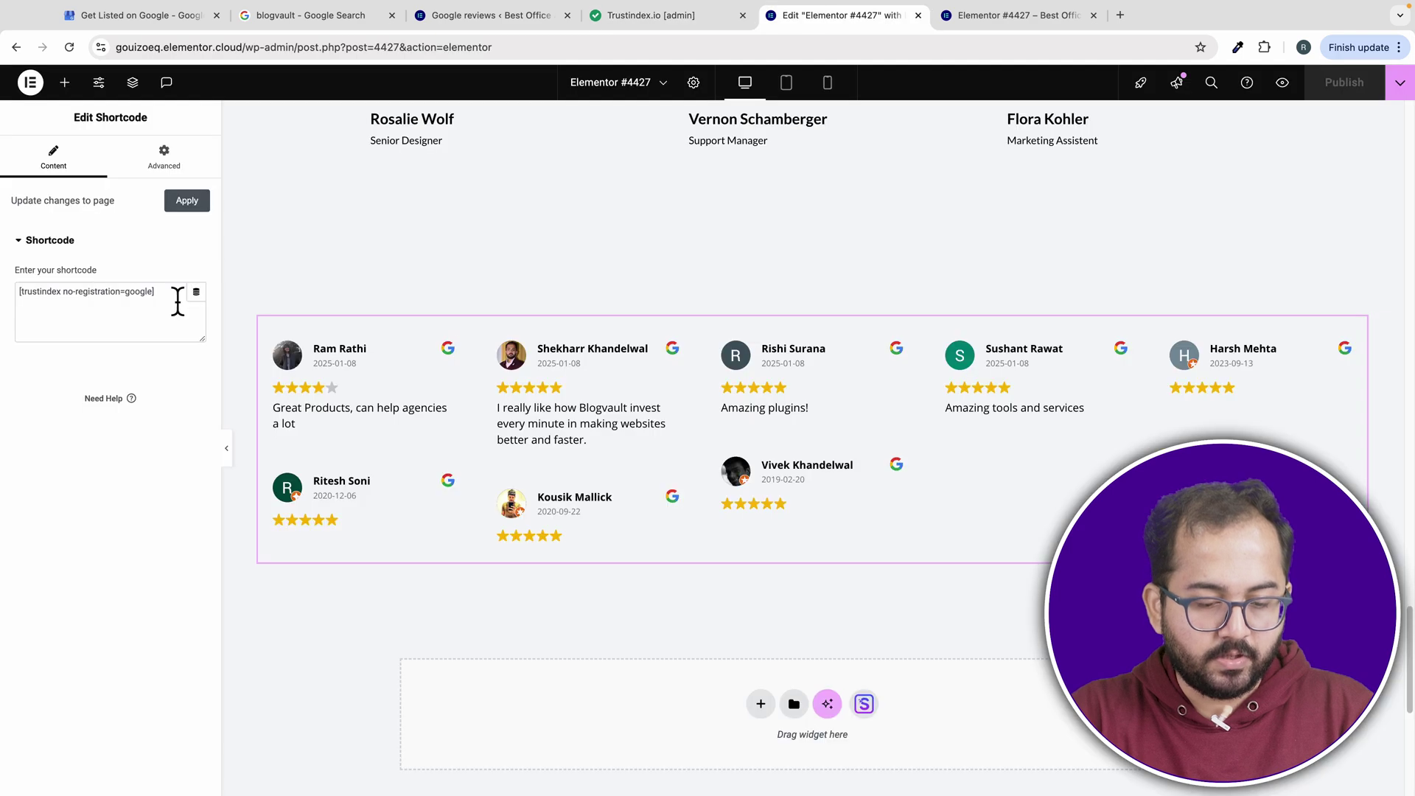
Step: Replace the slider's shortcode with the new data-widget-id shortcode and apply it
{"action": "left_click", "coordinate": [177, 302]}
{"action": "key", "text": "super+a"}
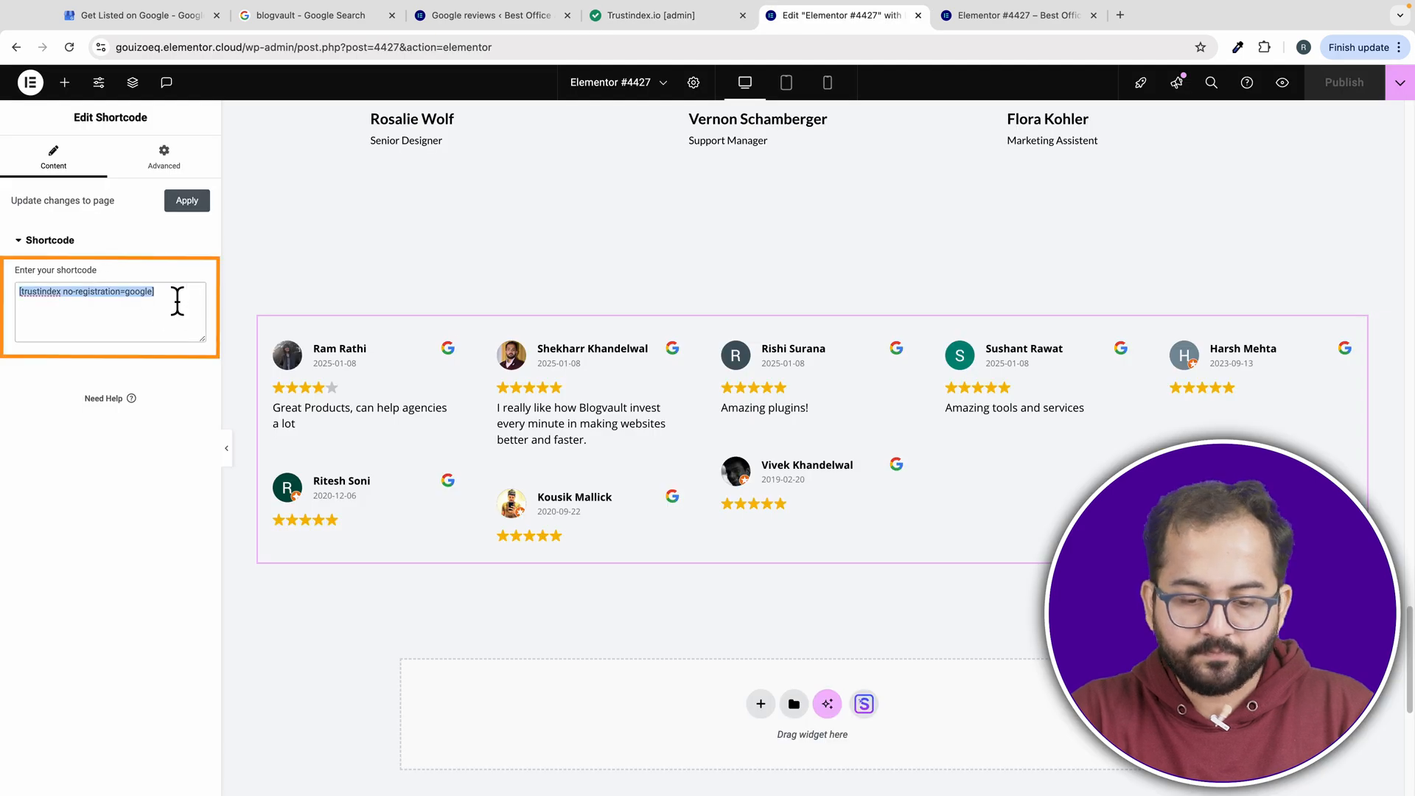
{"action": "right_click", "coordinate": [171, 291]}
{"action": "left_click", "coordinate": [194, 437]}
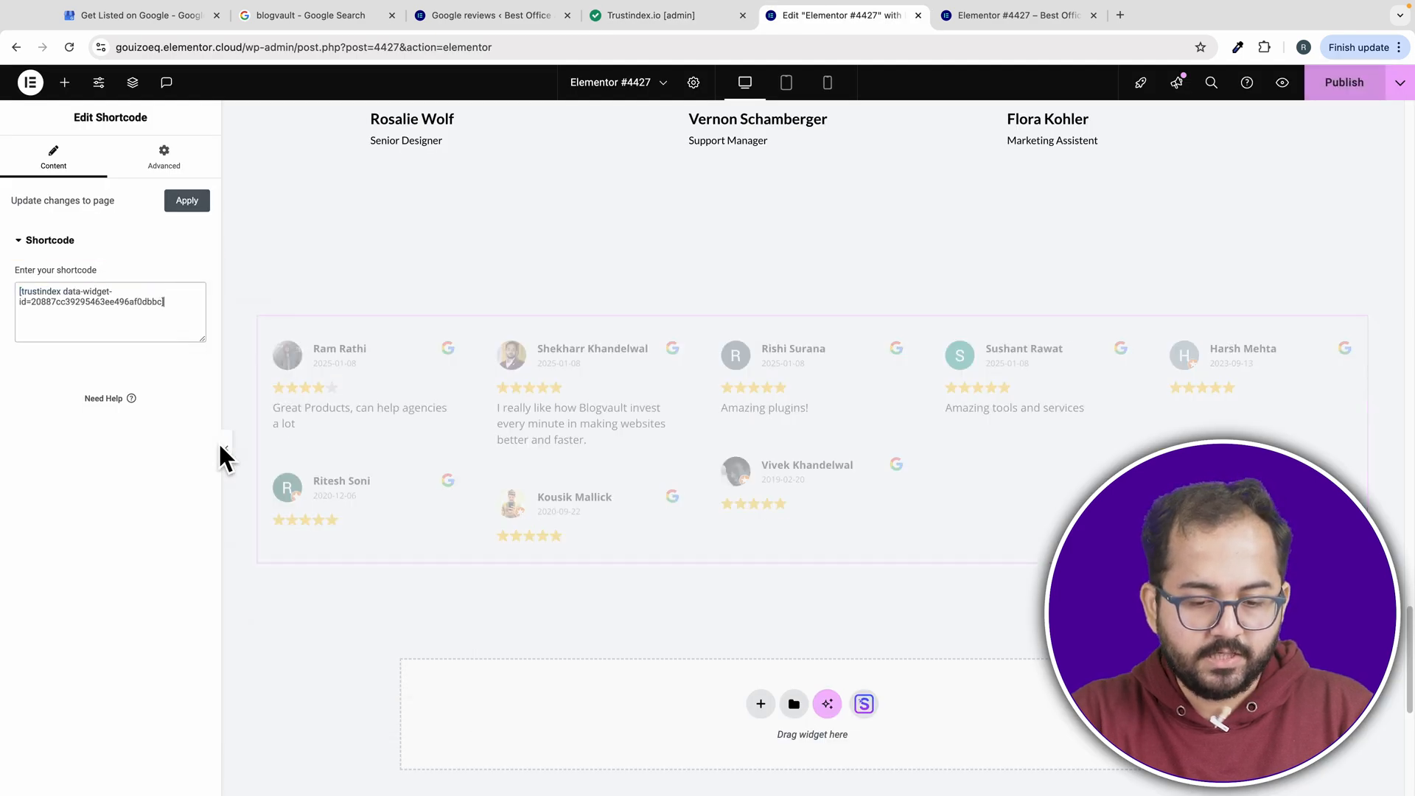
{"action": "left_click", "coordinate": [186, 201]}
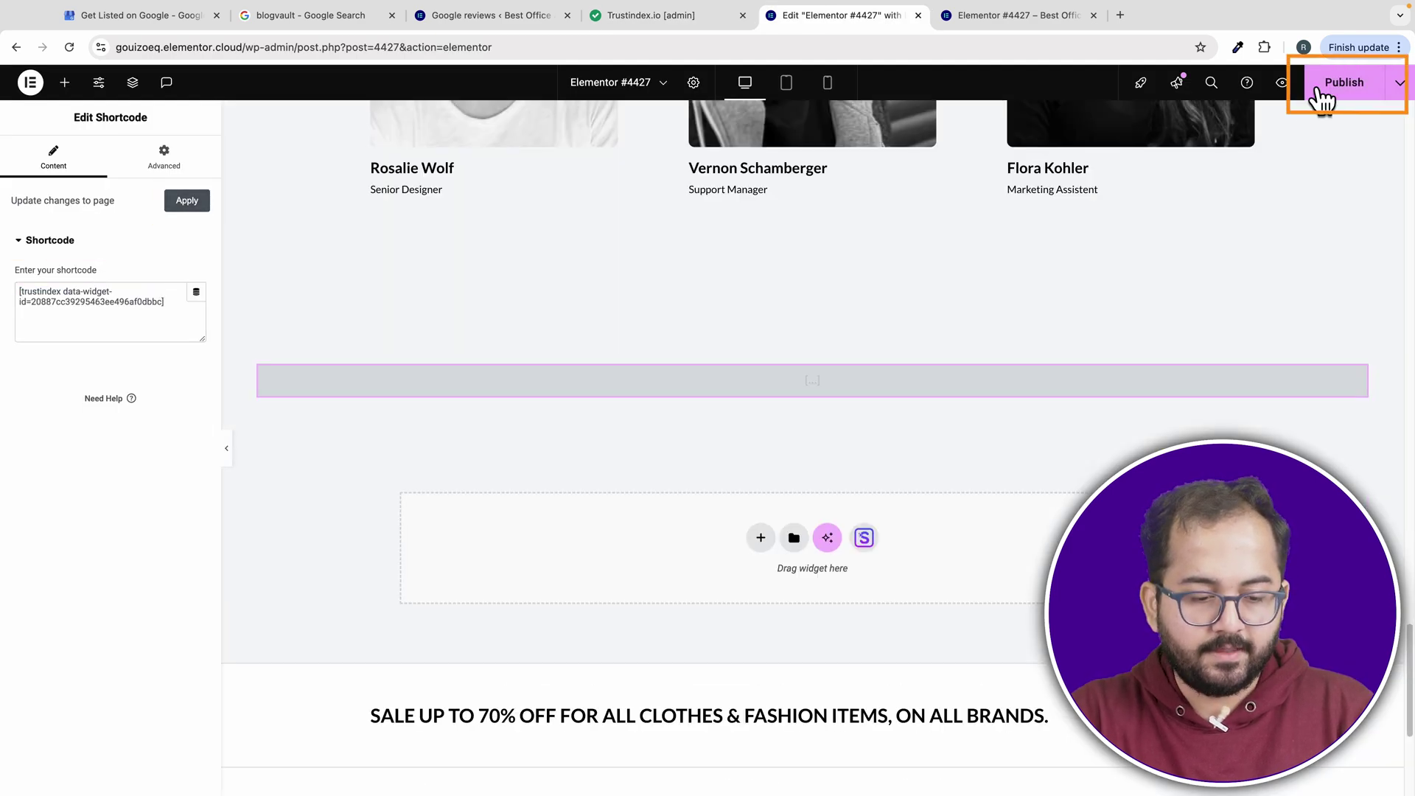
Step: Publish the updated page and return to the Trustindex plugin
{"action": "left_click", "coordinate": [1344, 81]}
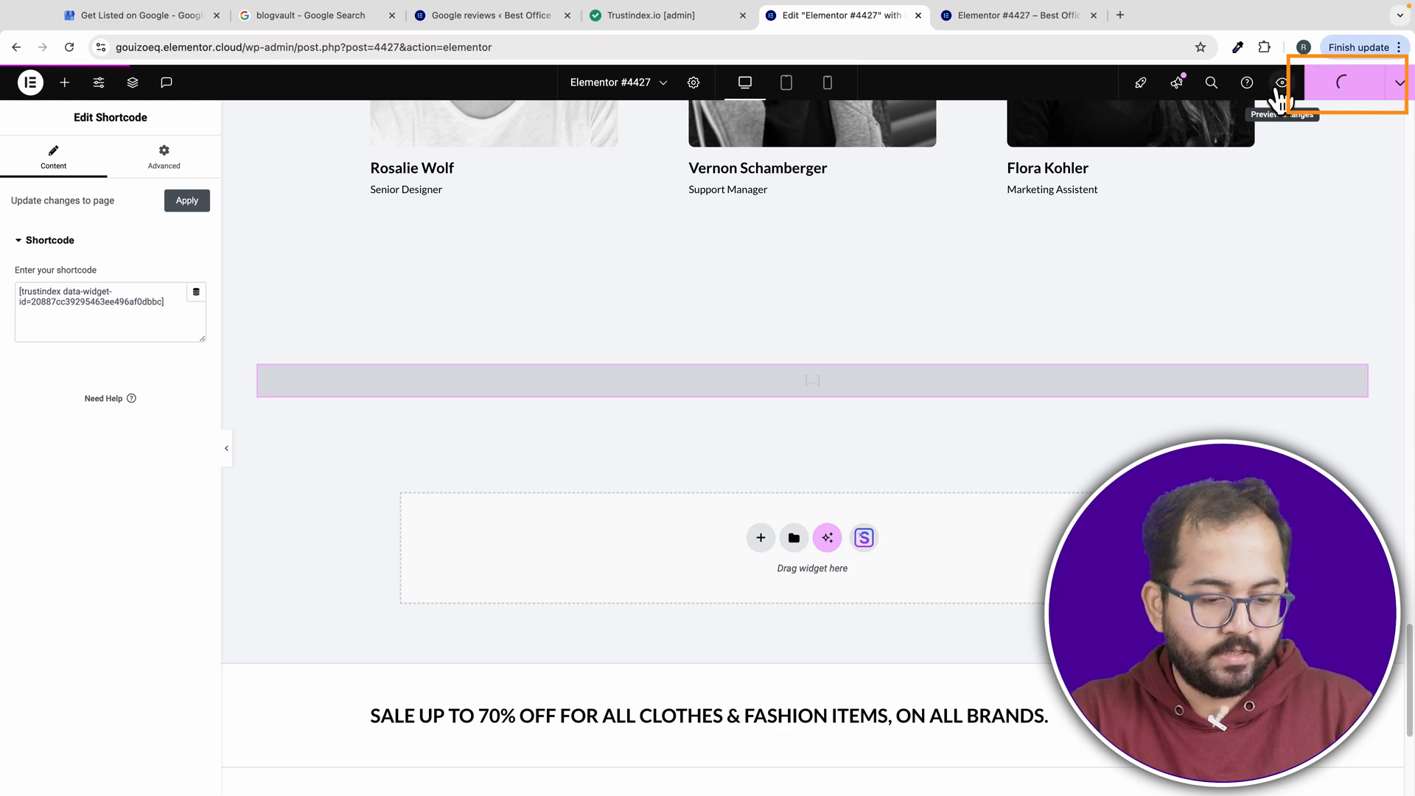
{"action": "left_click", "coordinate": [488, 15]}
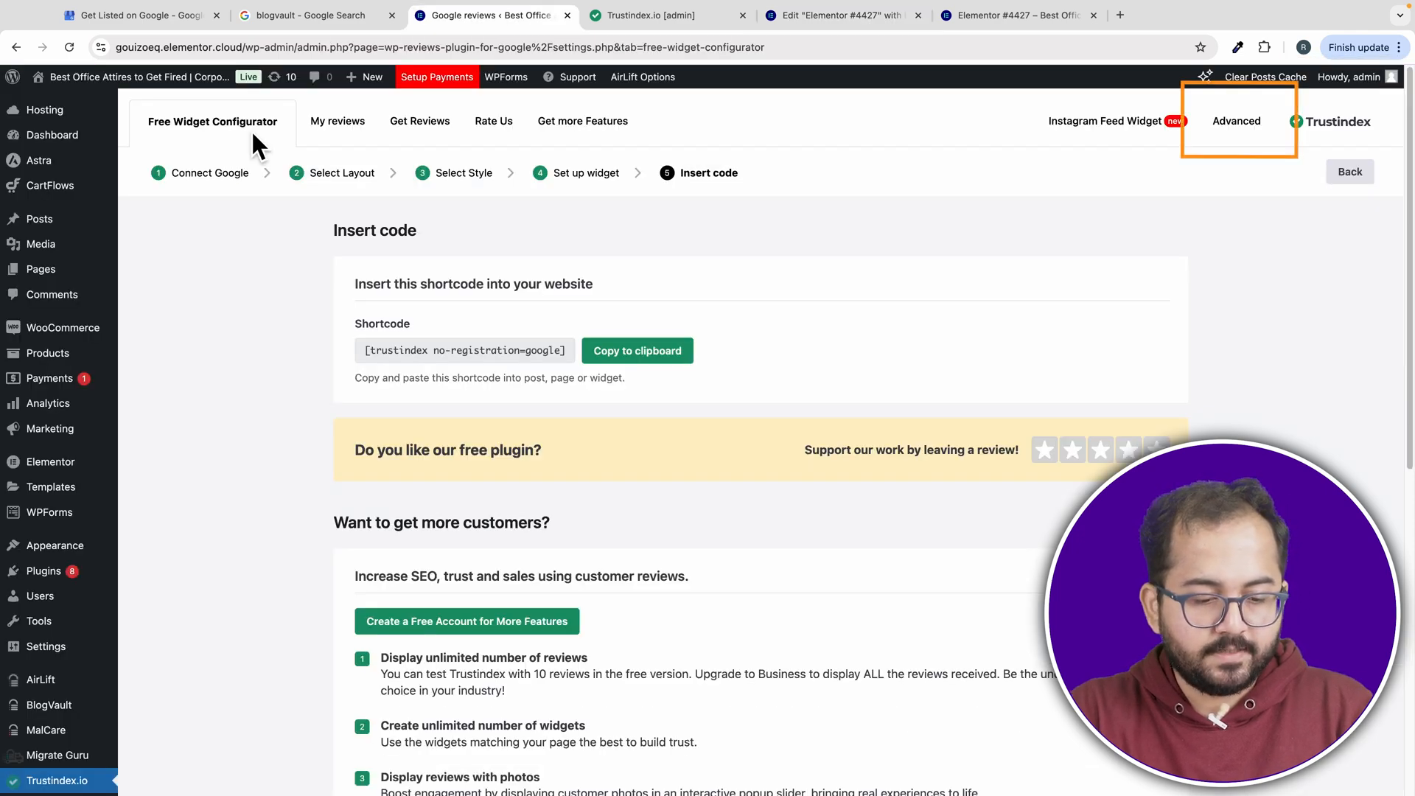
Step: Enable automatic plugin updates in the Advanced troubleshooting checks
{"action": "left_click", "coordinate": [1237, 121]}
{"action": "scroll", "coordinate": [797, 292], "scroll_direction": "down", "scroll_amount": 3}
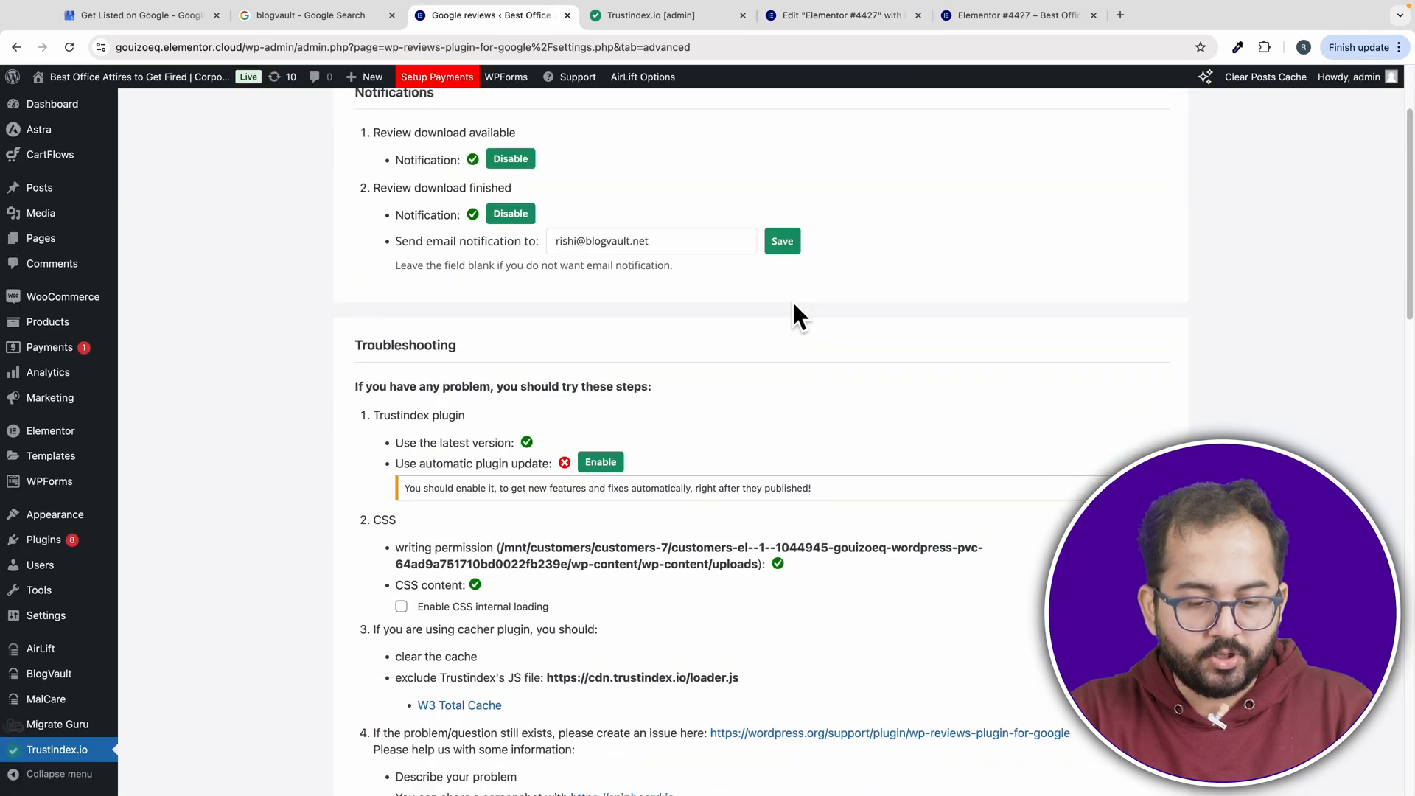
{"action": "left_click", "coordinate": [602, 460]}
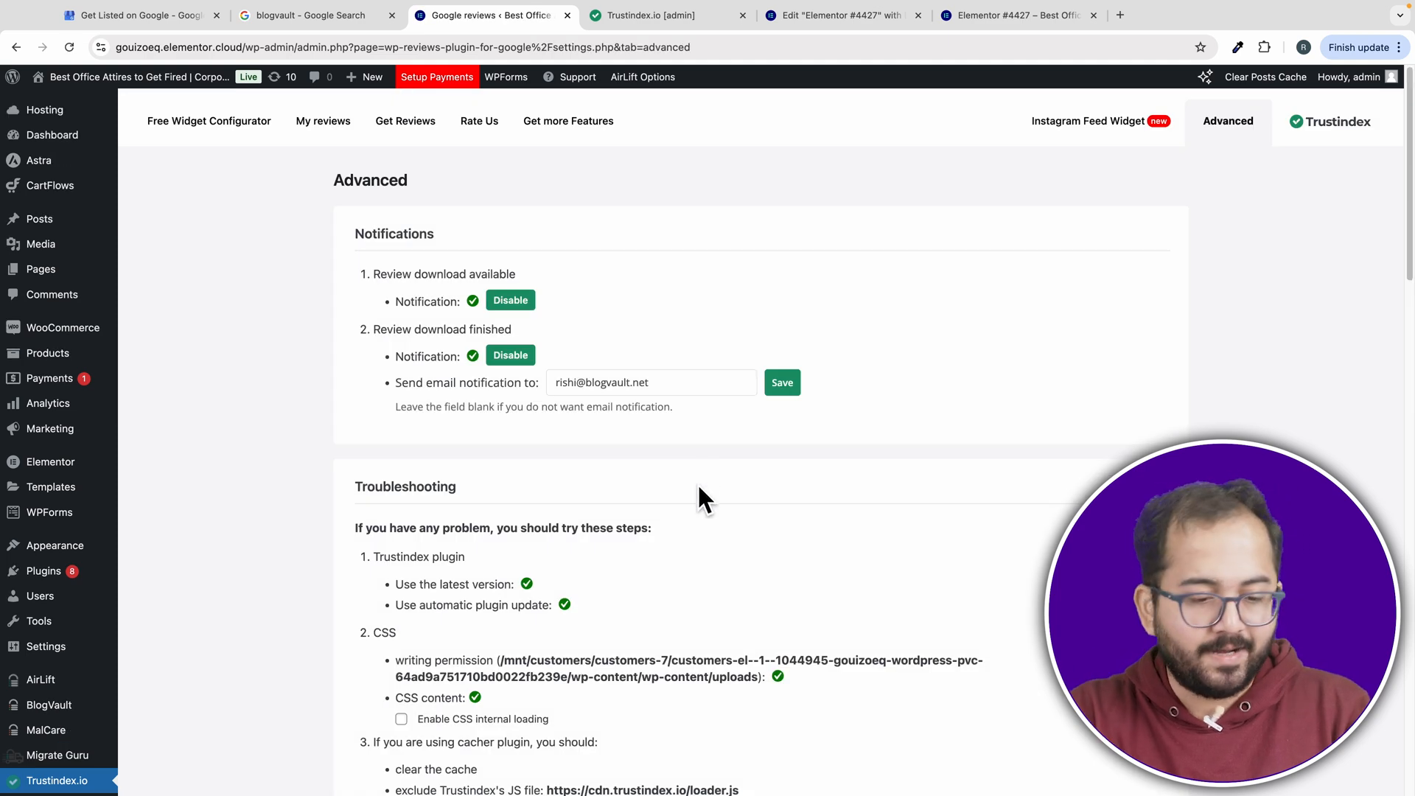
{"action": "scroll", "coordinate": [694, 509], "scroll_direction": "down", "scroll_amount": 3}
{"action": "scroll", "coordinate": [693, 509], "scroll_direction": "down", "scroll_amount": 2}
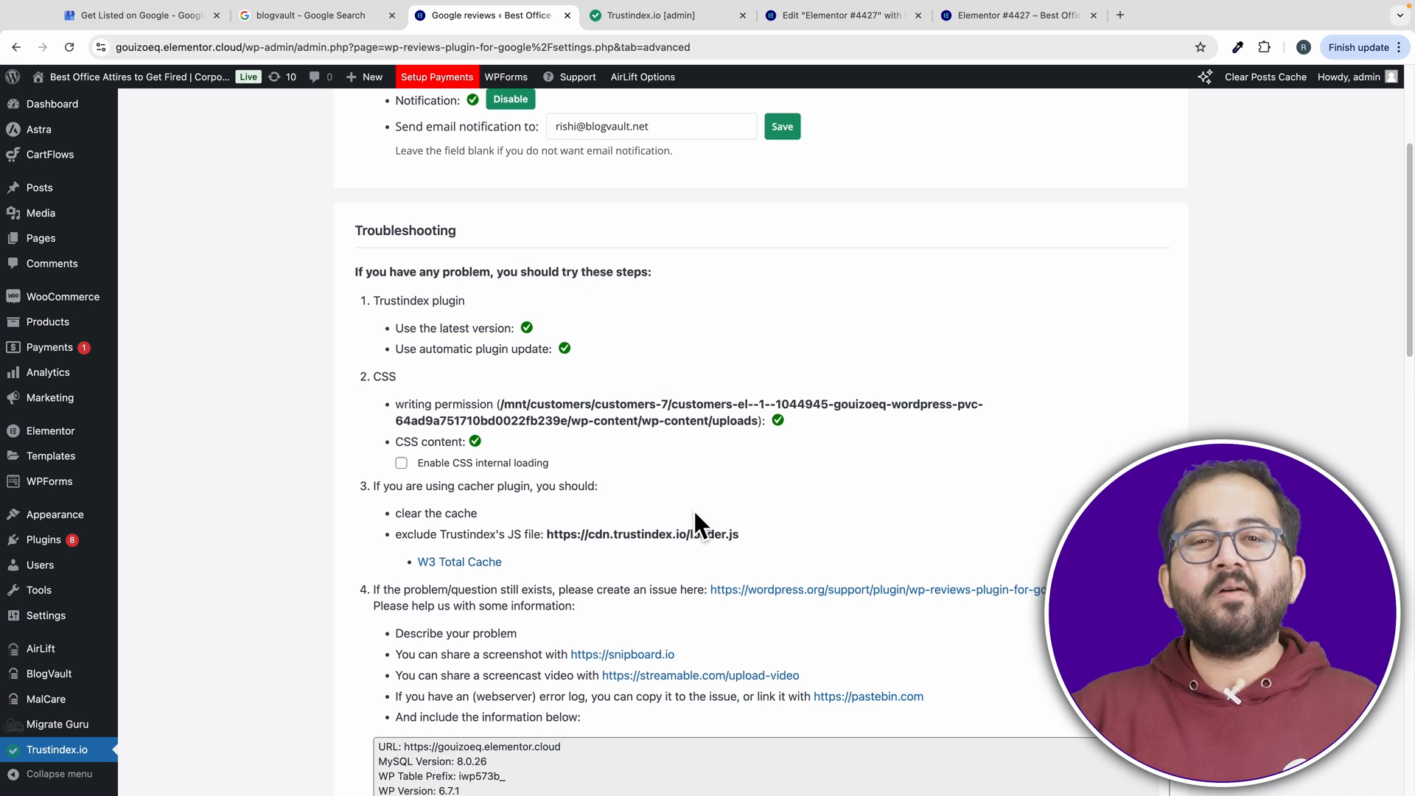